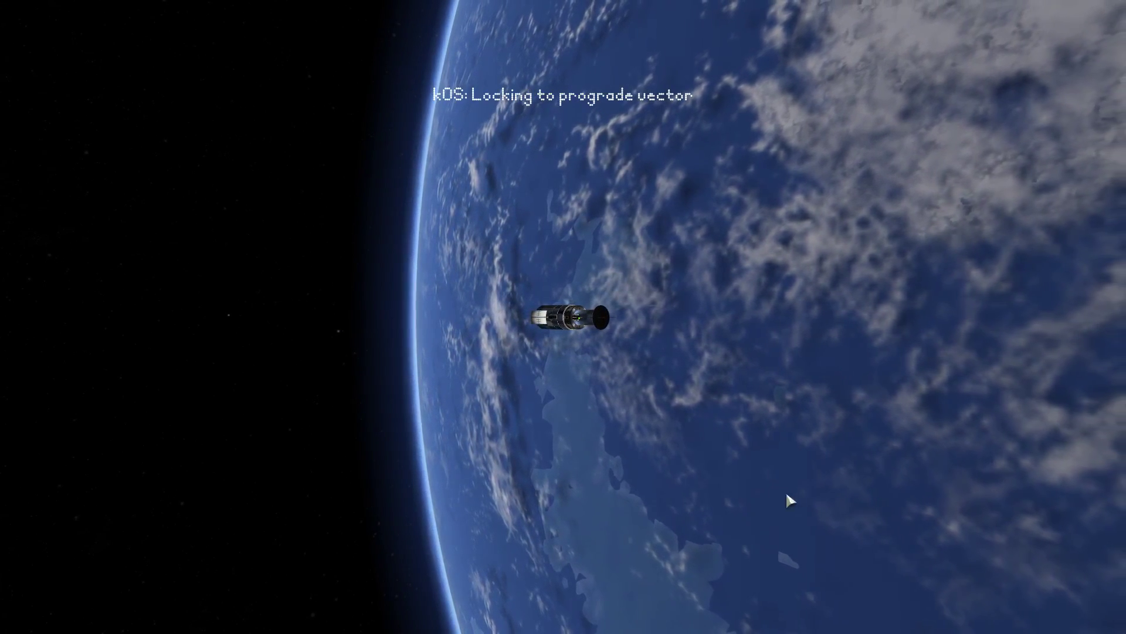
Step: Swing the camera around the burning KeoSat1 and bring back the flight HUD with F2
left_click_drag(881, 528, 858, 547)
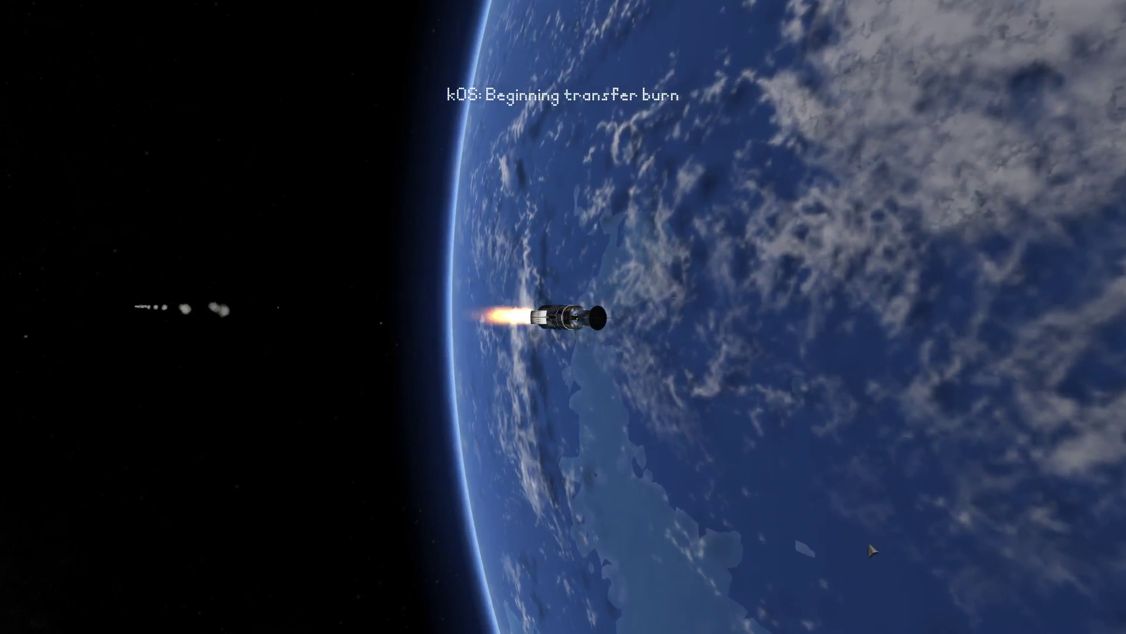
key("F2")
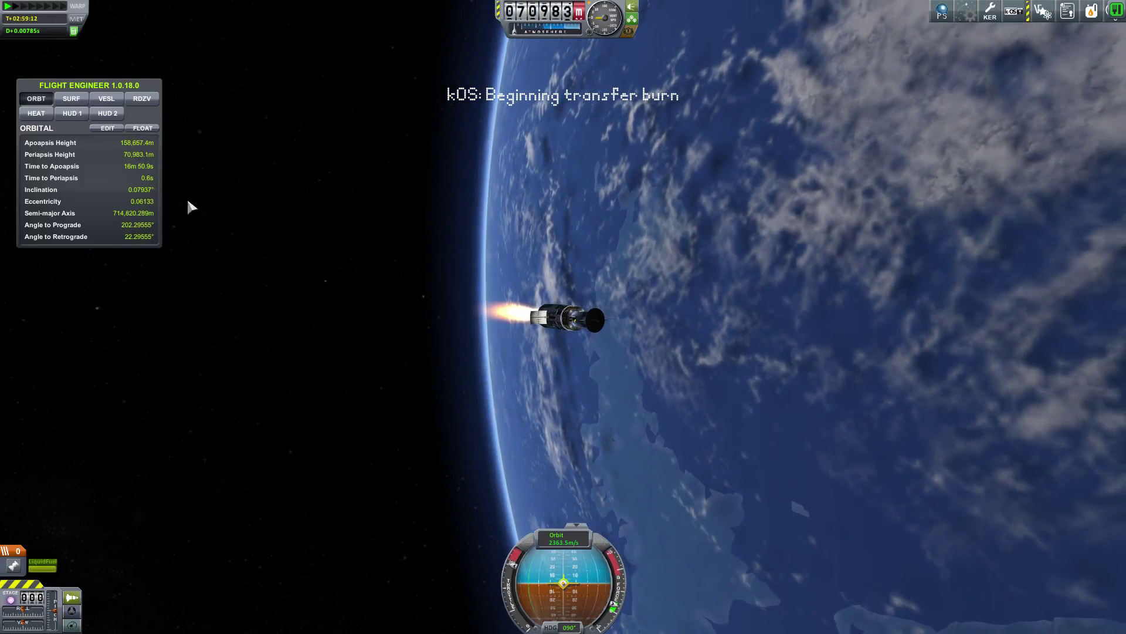
Step: Follow the burn in map view with the navball shown, tilting to a flattened orbit view
key("m")
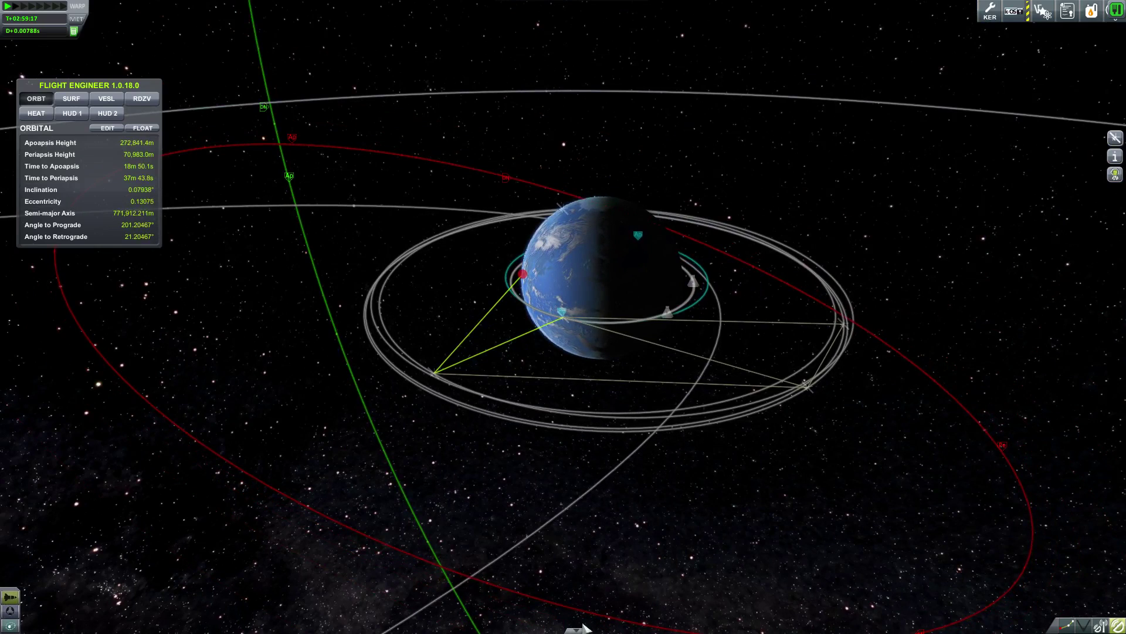
left_click(577, 630)
mouse_move(661, 381)
left_mouse_down()
mouse_move(696, 407)
mouse_move(715, 311)
left_mouse_up()
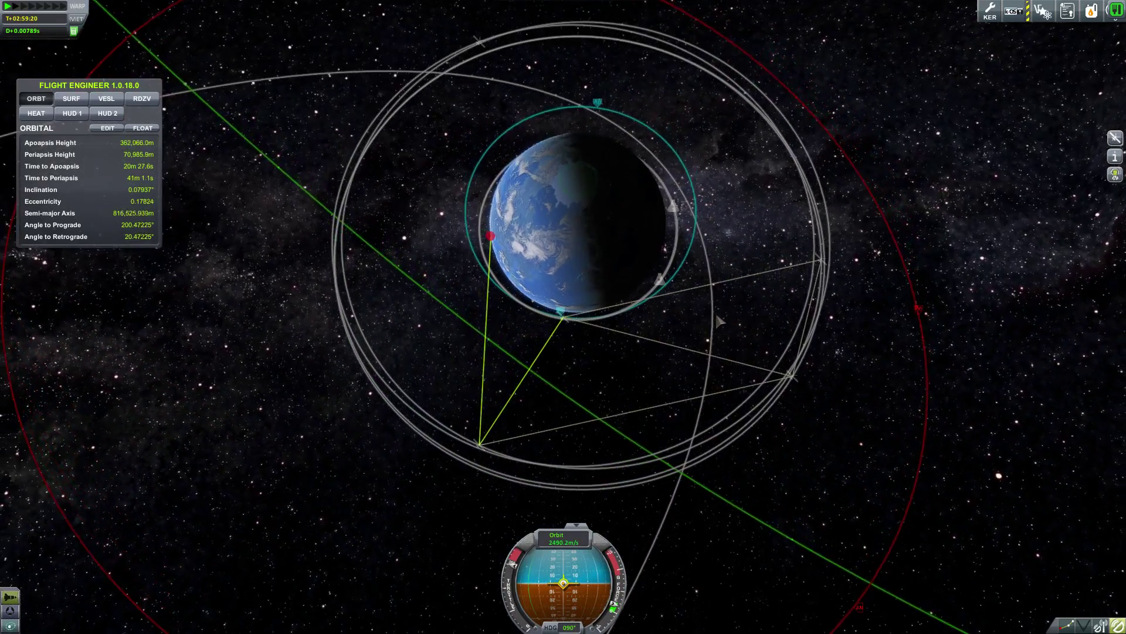
scroll(722, 332, "down", 5)
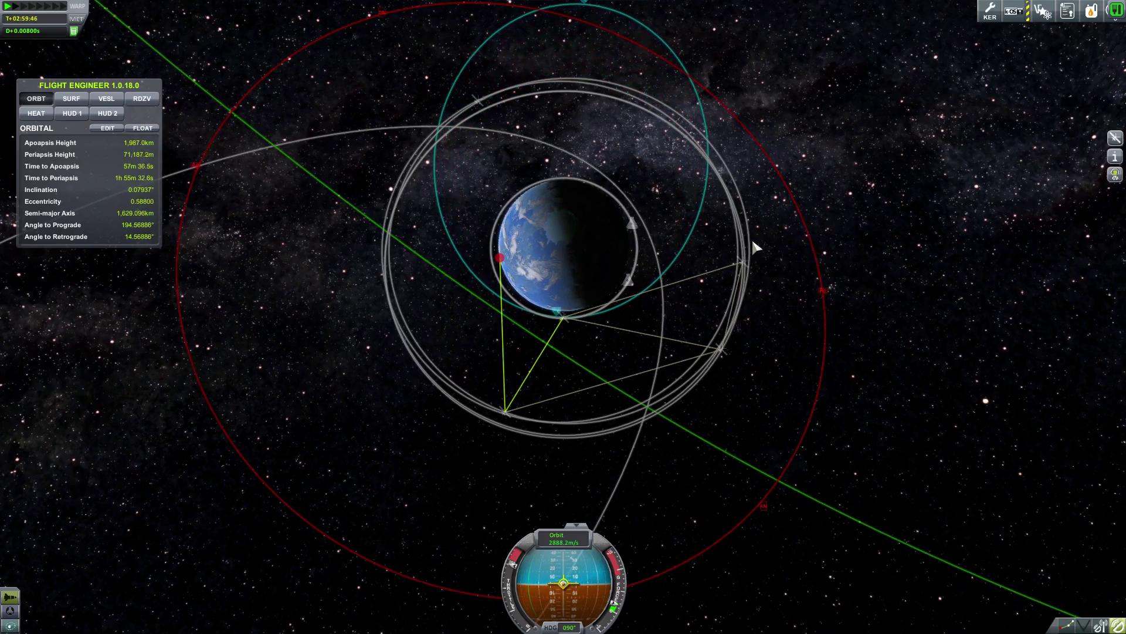
left_click_drag(802, 337, 793, 276)
left_click_drag(805, 318, 803, 284)
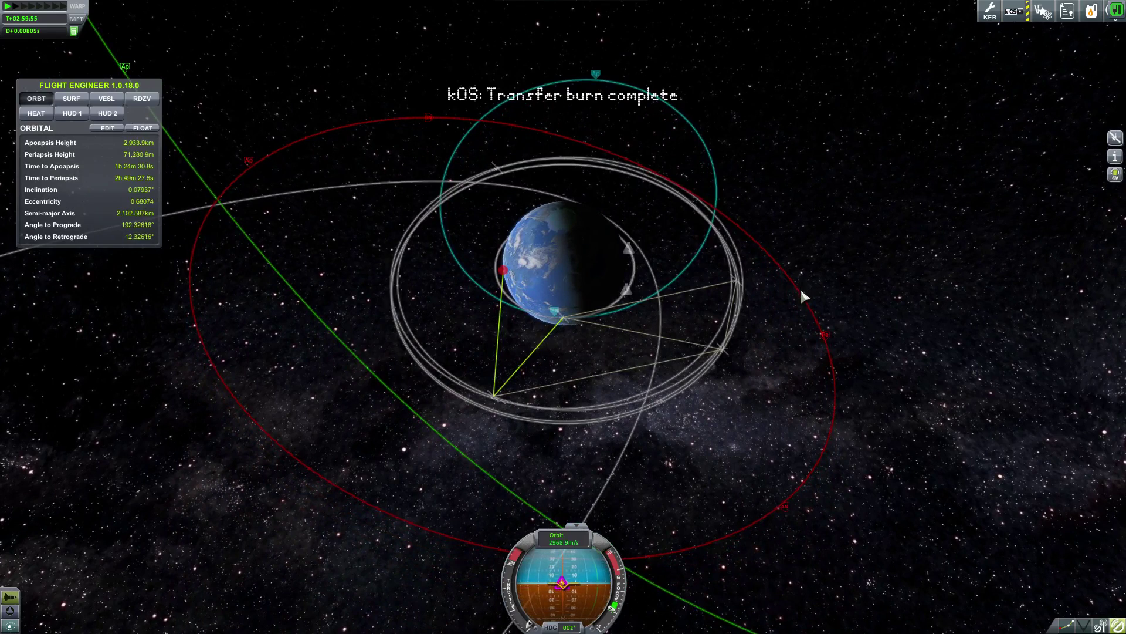
Step: Return from the map to KeoSat1 and orbit the camera down to reveal its dish antenna
key("m")
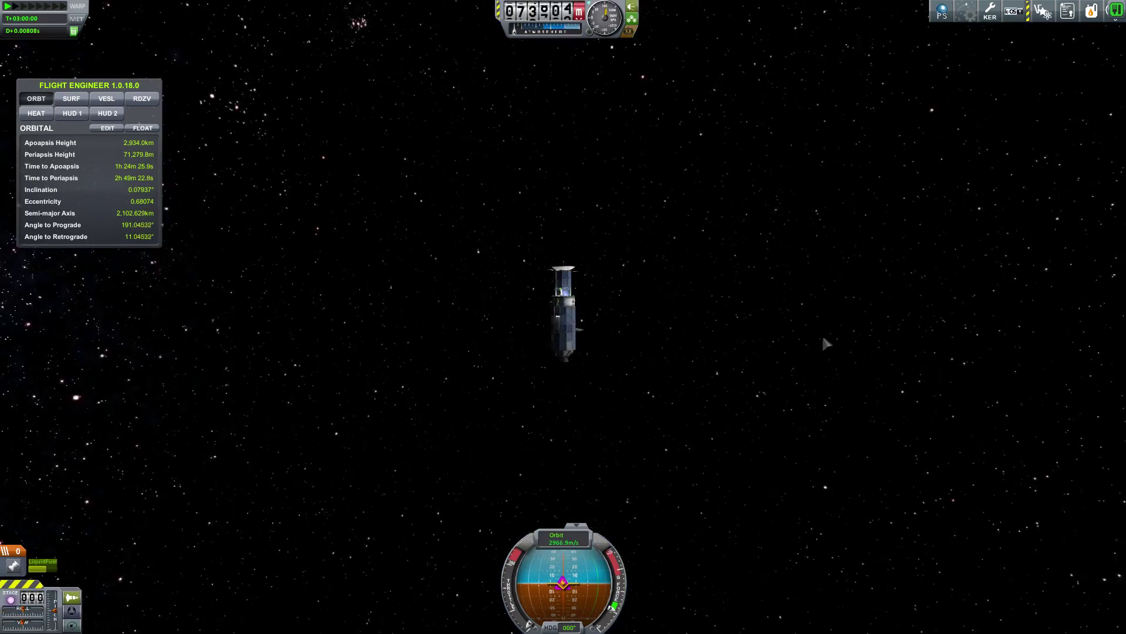
scroll(651, 280, "up", 2)
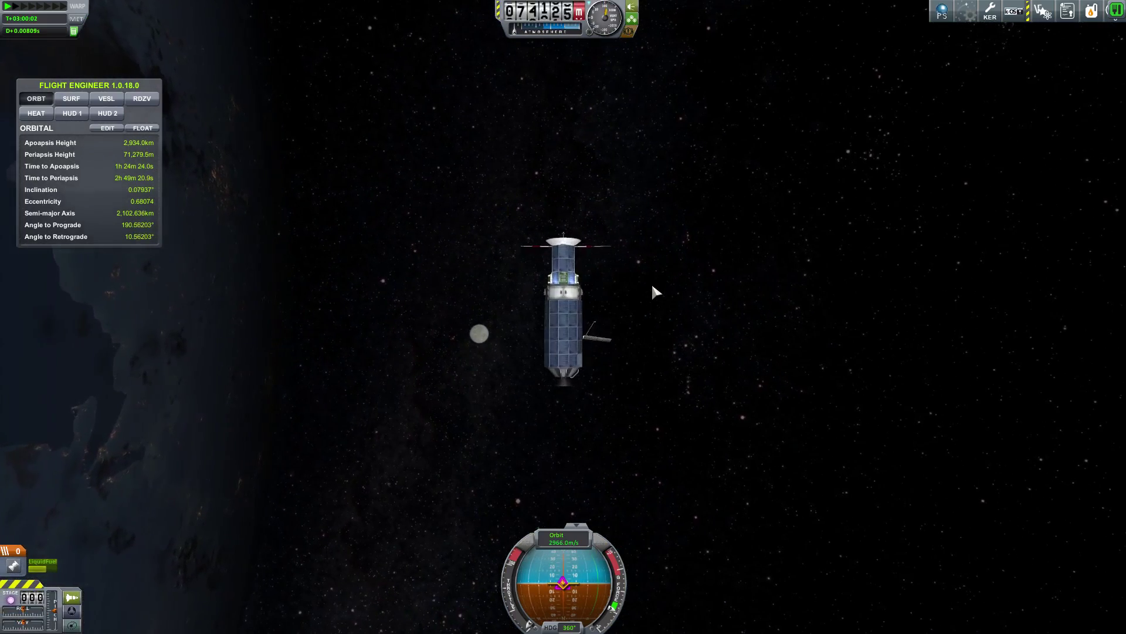
scroll(651, 282, "up", 3)
scroll(651, 283, "up", 3)
scroll(651, 284, "up", 2)
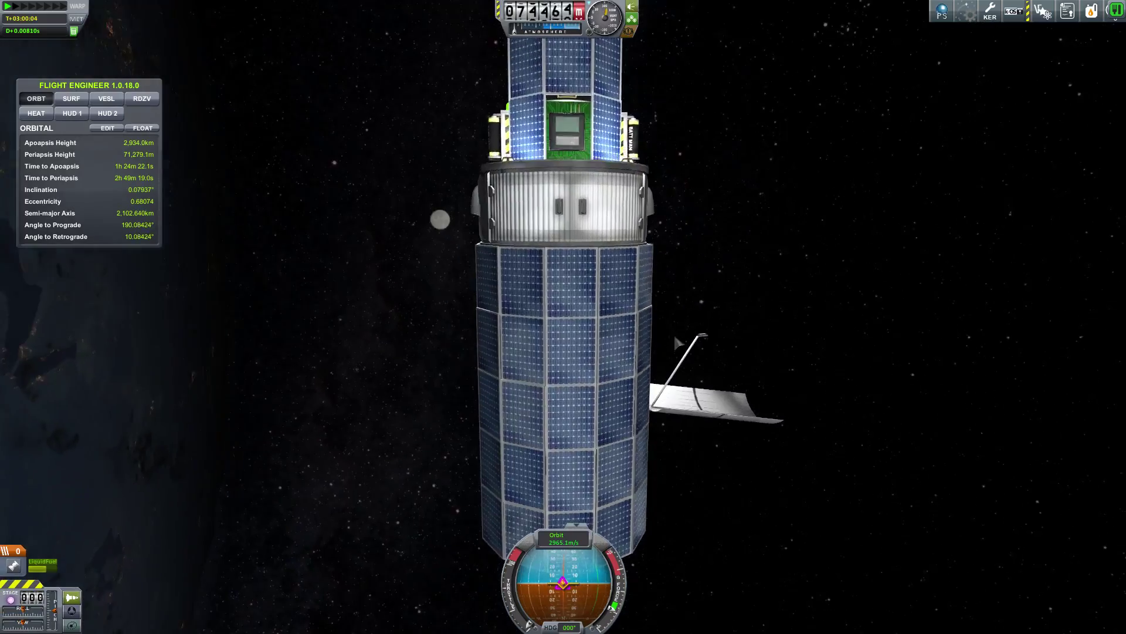
left_click_drag(644, 254, 689, 400)
mouse_move(789, 191)
left_mouse_down()
mouse_move(793, 68)
mouse_move(422, 210)
mouse_move(823, 268)
mouse_move(333, 305)
left_mouse_up()
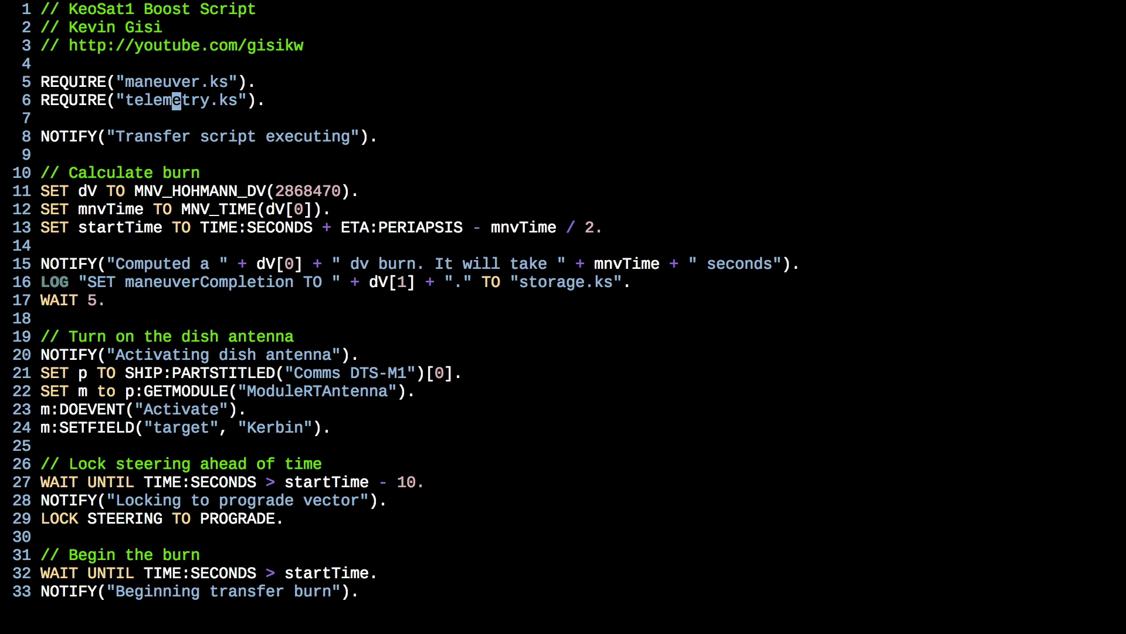
Step: Insert two blank lines in the boost script just below the REQUIRE lines
key("o")
key("Return")
type("IF HAS_FILE(")
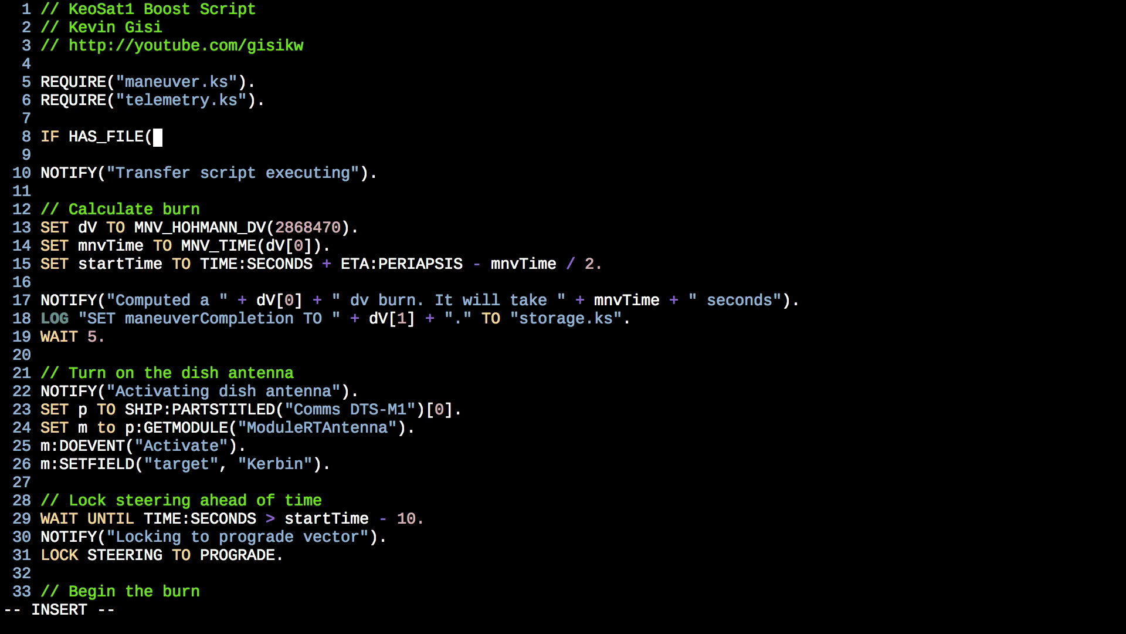
Step: Draft an IF NOT HAS_FILE check with DOWNLOAD and RUN lines below the REQUIRE lines
key("Escape")
type("wi")
type("NOT")
key("Escape")
type("Aw")
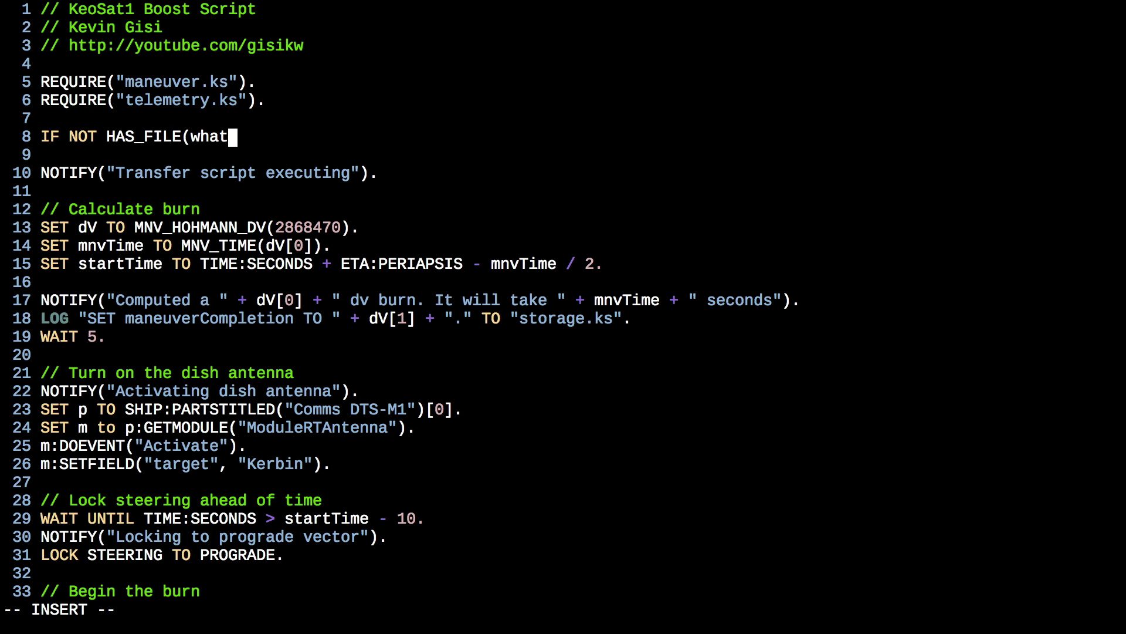
type("r)")
key("Return")
type("DOWNLOAD(file)")
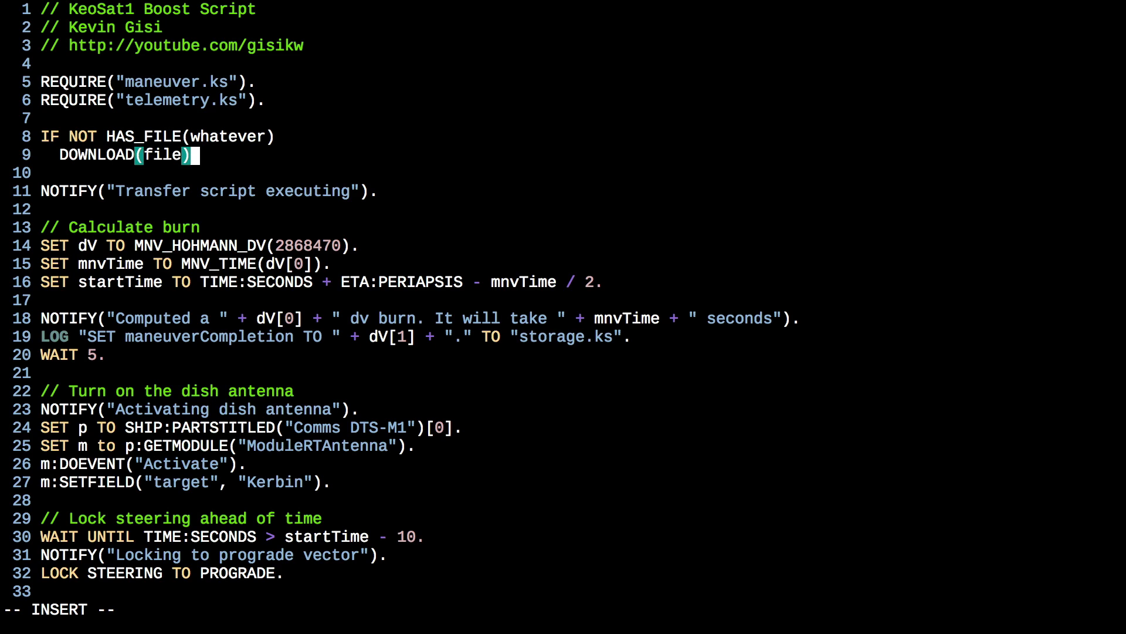
key("Return")
type("RUN(file)")
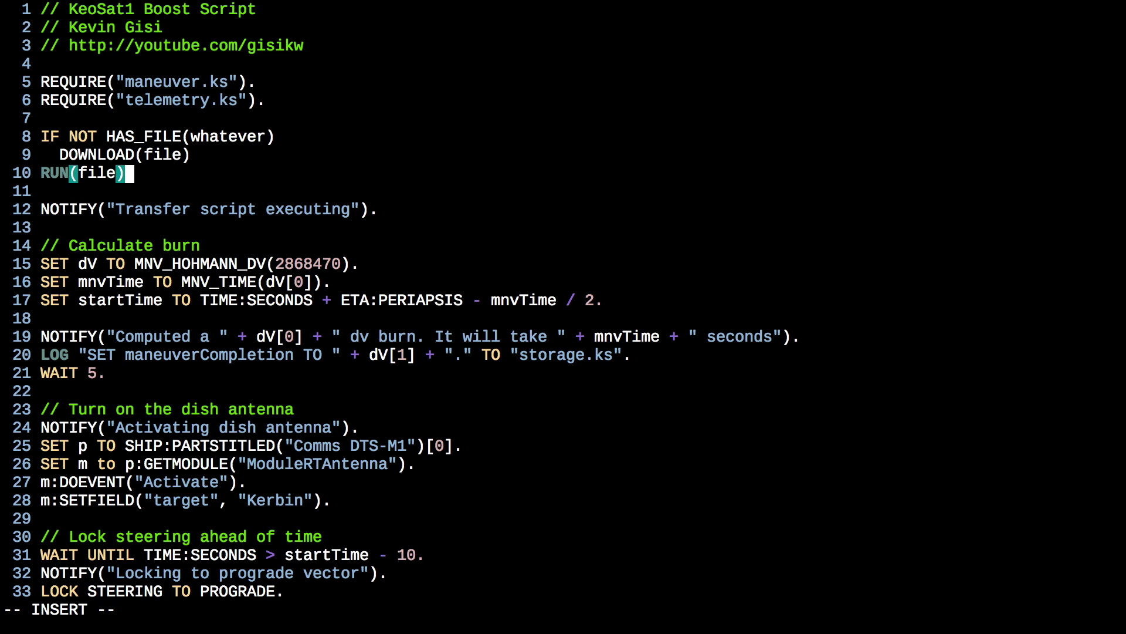
key("Escape")
Step: Remove the four drafted lines with a visual-line selection and delete
key("k")
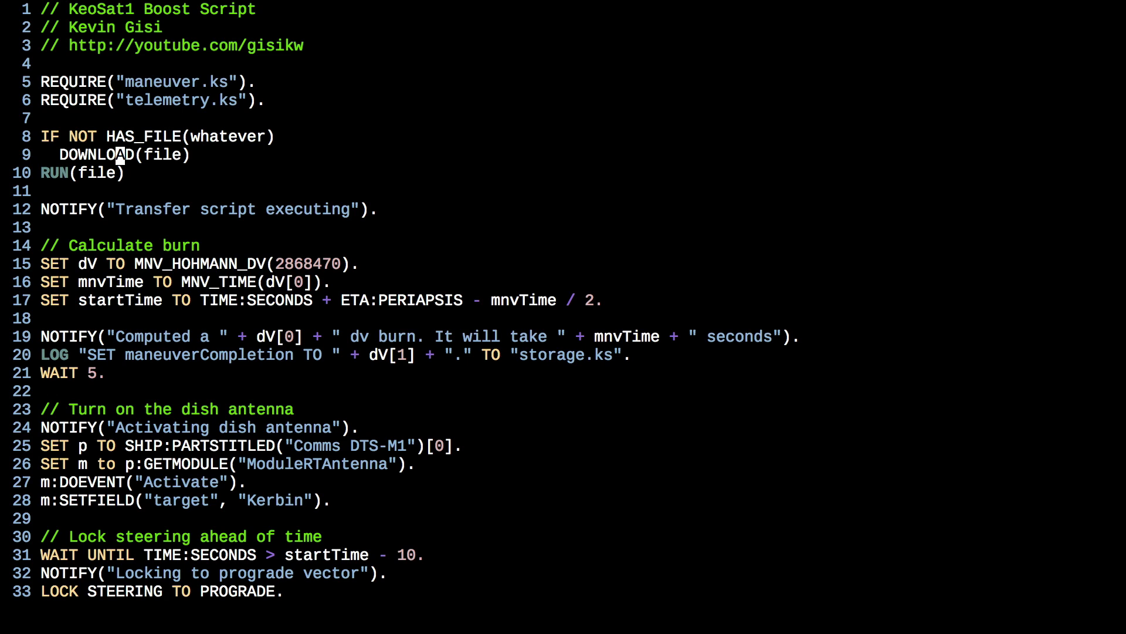
key("V")
key("j")
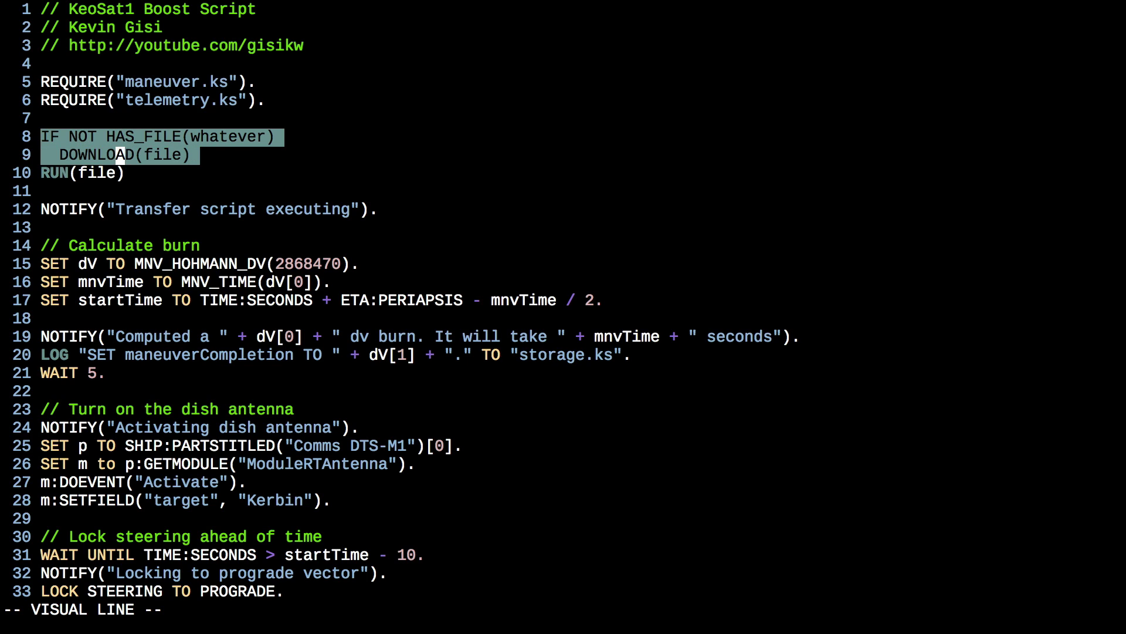
key("j")
key("j")
key("d")
key("k")
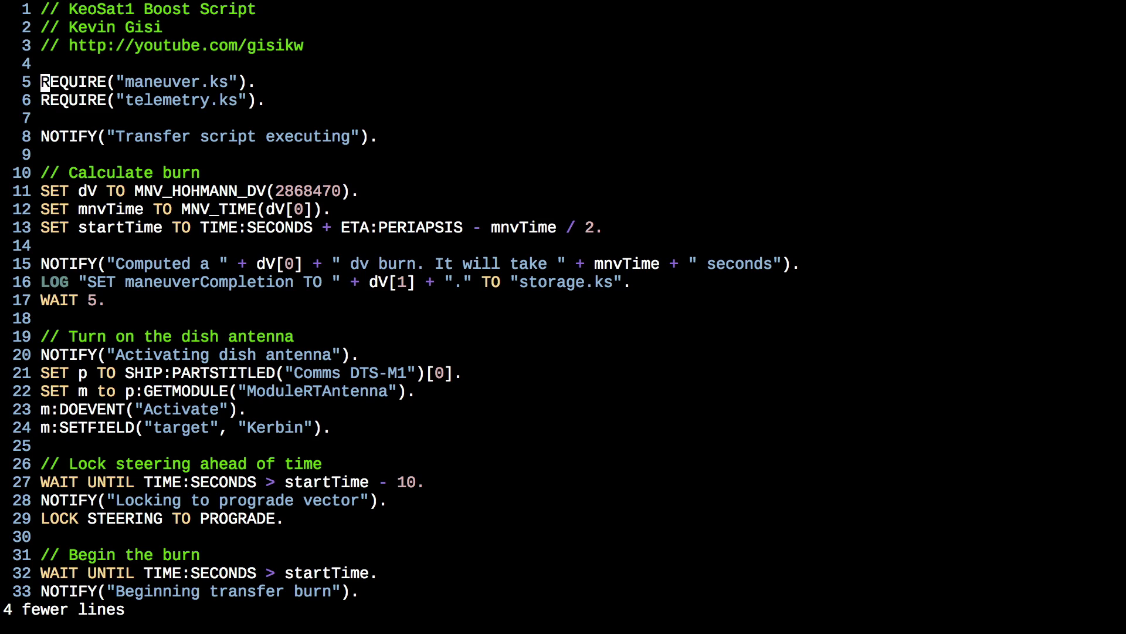
key("Escape")
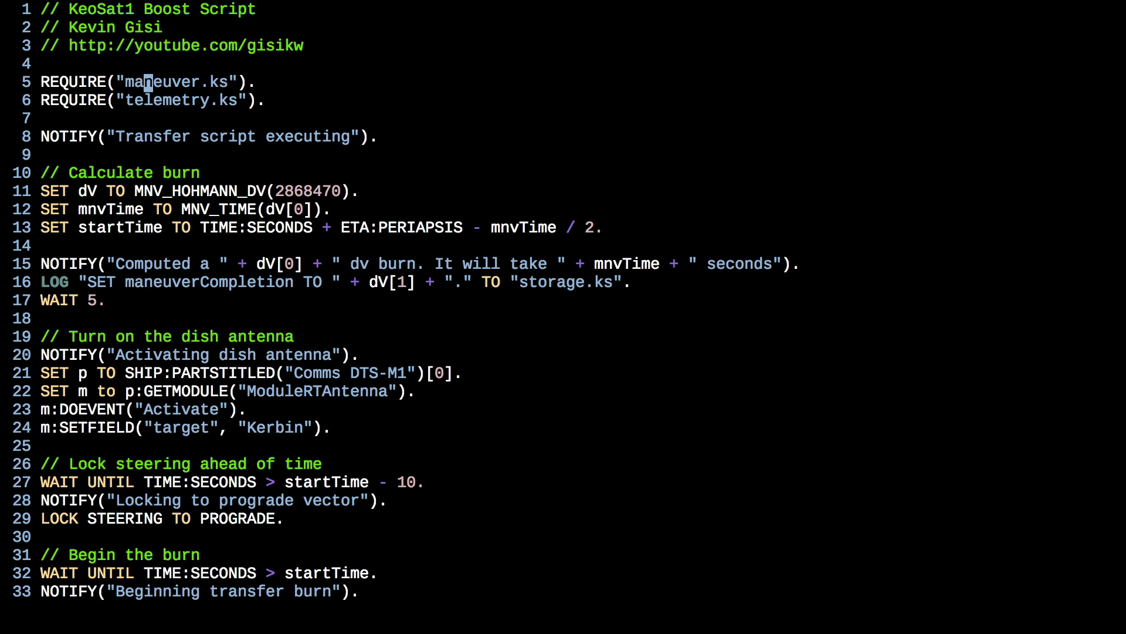
key("j")
key("j")
key("j")
key("j")
key("Right")
key("Right")
key("Right")
key("Right")
key("Left")
key("Left")
key("Left")
key("Left")
key("Left")
key("Left")
key("Left")
key("Right")
key("Right")
key("Right")
key("Right")
key("Right")
key("Left")
key("Left")
key("Left")
key("Left")
key("Right")
key("Right")
key("Right")
key("Right")
key("Right")
key("Right")
key("Right")
key("Right")
key("Right")
key("Right")
key("Left")
key("Left")
key("Left")
key("Left")
key("Left")
key("Right")
key("Right")
key("Left")
key("Left")
key("Right")
key("Right")
key("Right")
key("Down")
key("Up")
key("Left")
key("Left")
key("Right")
key("Right")
key("Right")
type("o")
type("[")
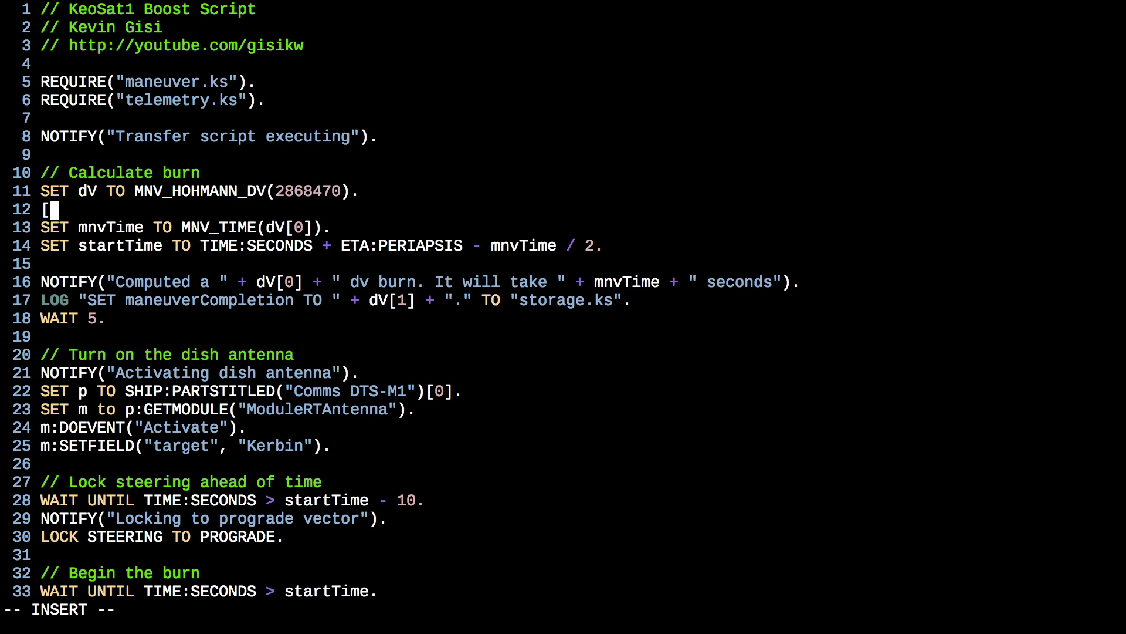
type("137419, ")
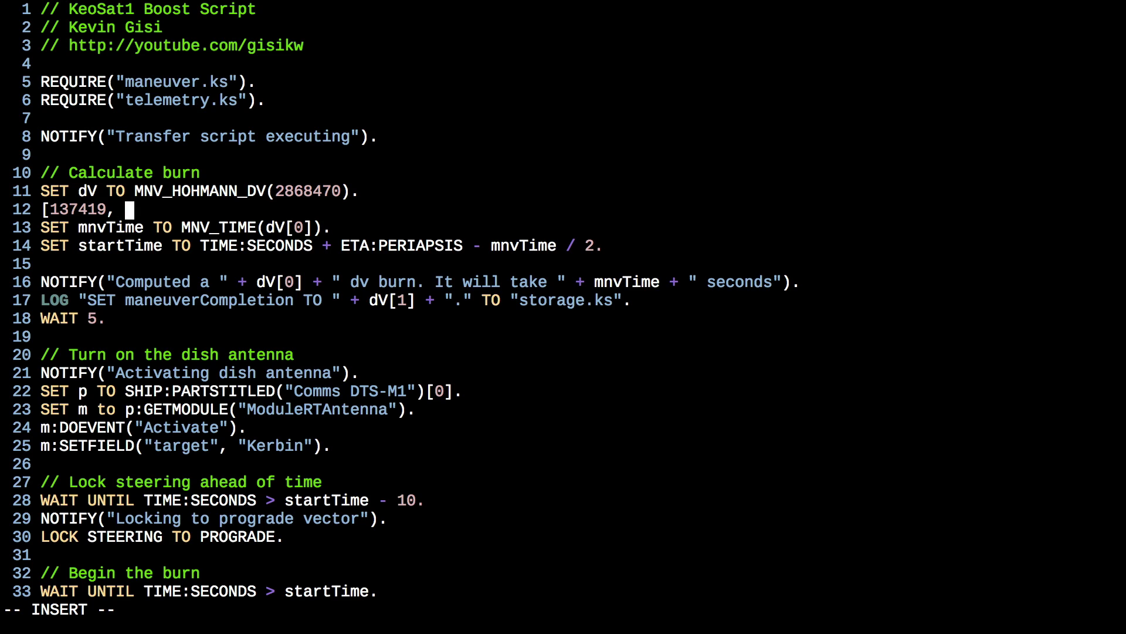
type("314")
type("]")
key("Escape")
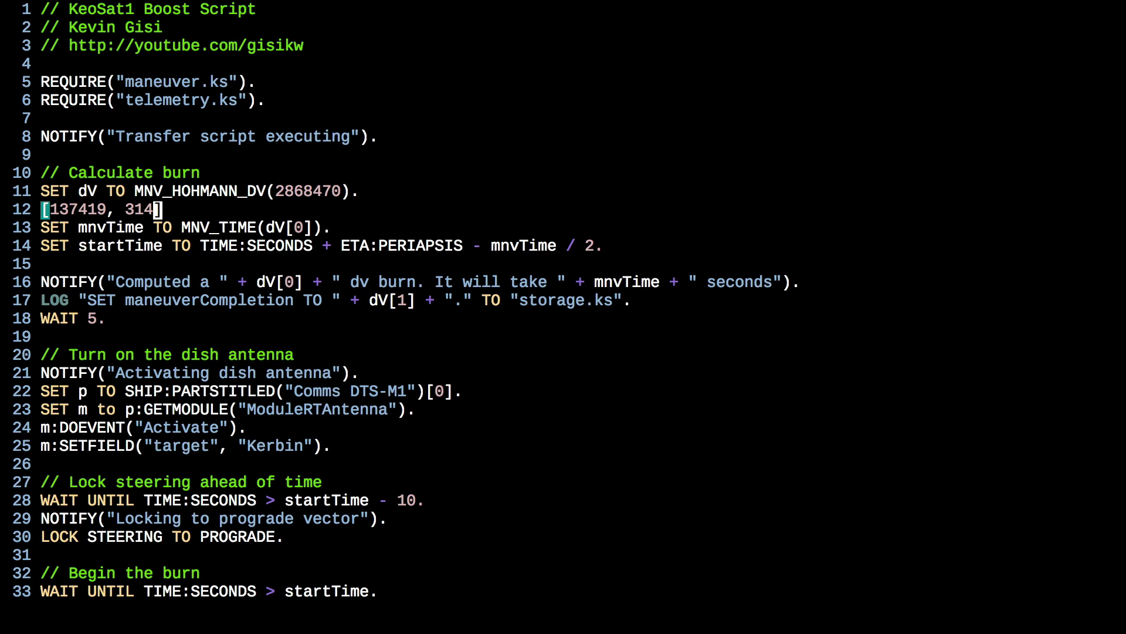
key("d")
key("d")
key("k")
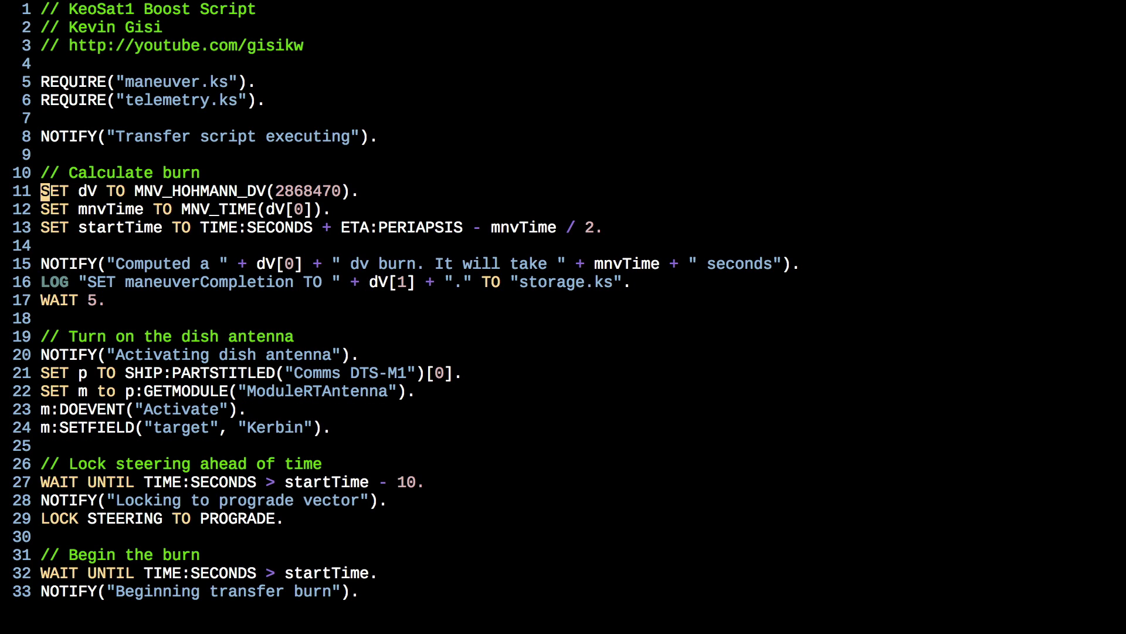
key("w")
key("w")
key("w")
key("j")
key("h")
key("l")
key("l")
key("l")
key("l")
key("l")
key("l")
key("l")
key("l")
key("l")
key("l")
key("l")
key("j")
key("h")
key("h")
key("h")
key("h")
key("h")
key("l")
key("l")
key("l")
key("l")
key("l")
key("l")
key("h")
key("h")
key("h")
key("h")
key("h")
key("l")
key("l")
key("l")
key("l")
key("l")
key("o")
key("Return")
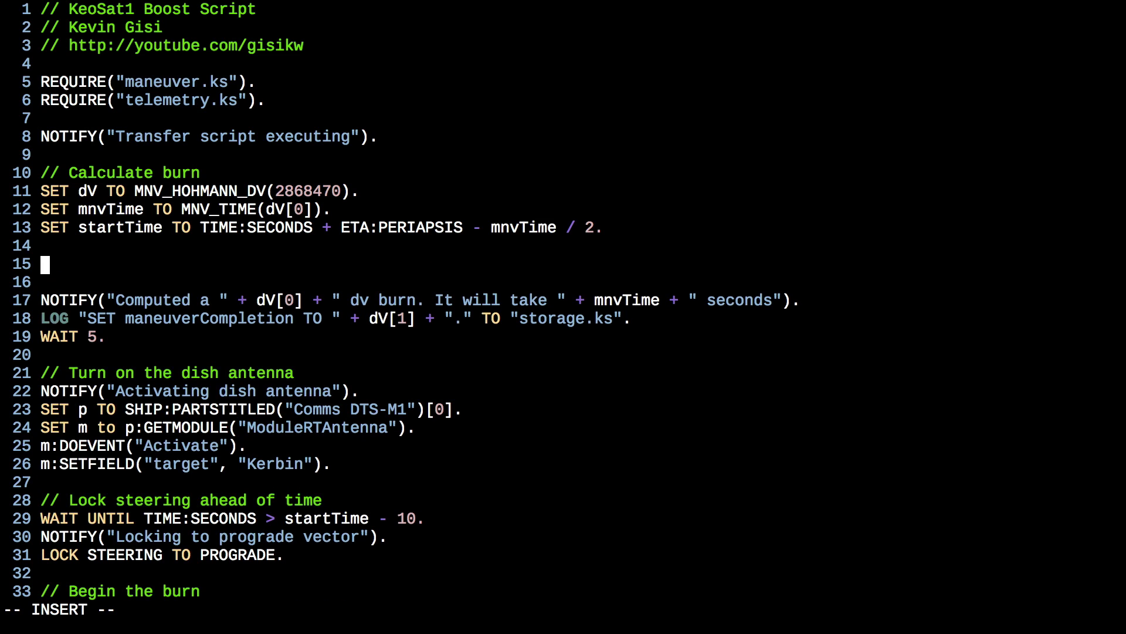
type("40")
key("Return")
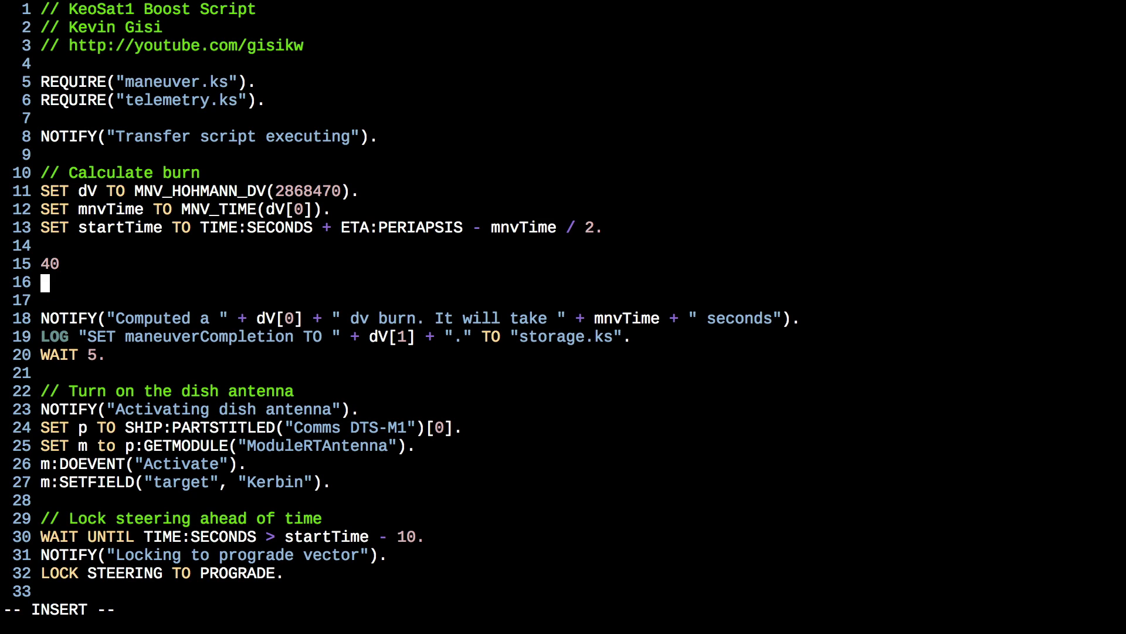
type("20")
type(" <-> 20")
key("Escape")
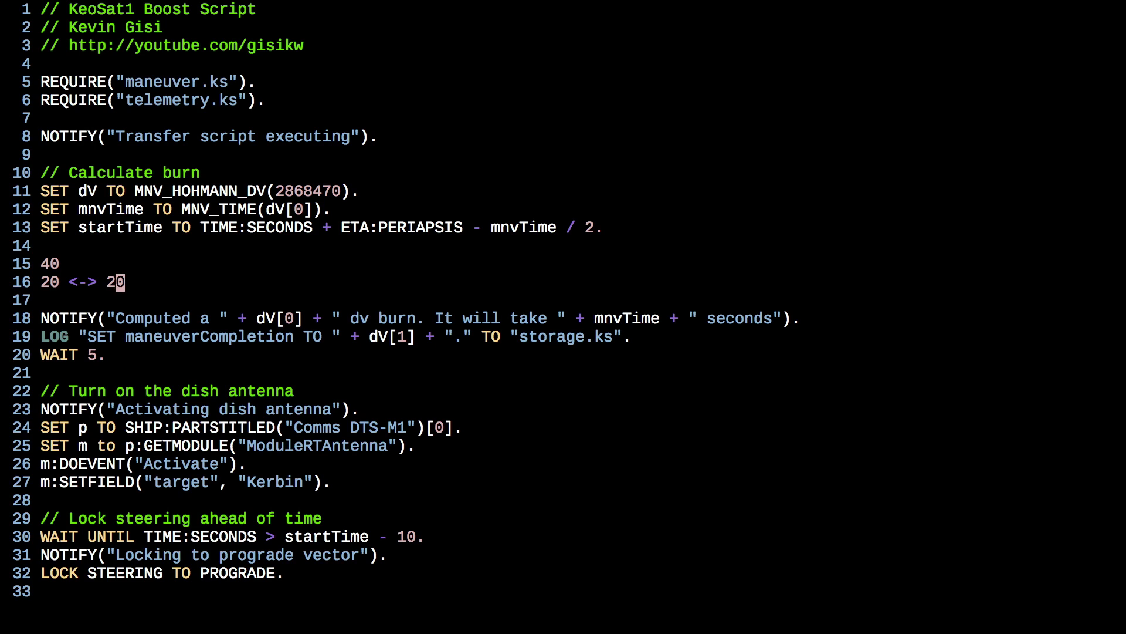
type("I-")
key("Escape")
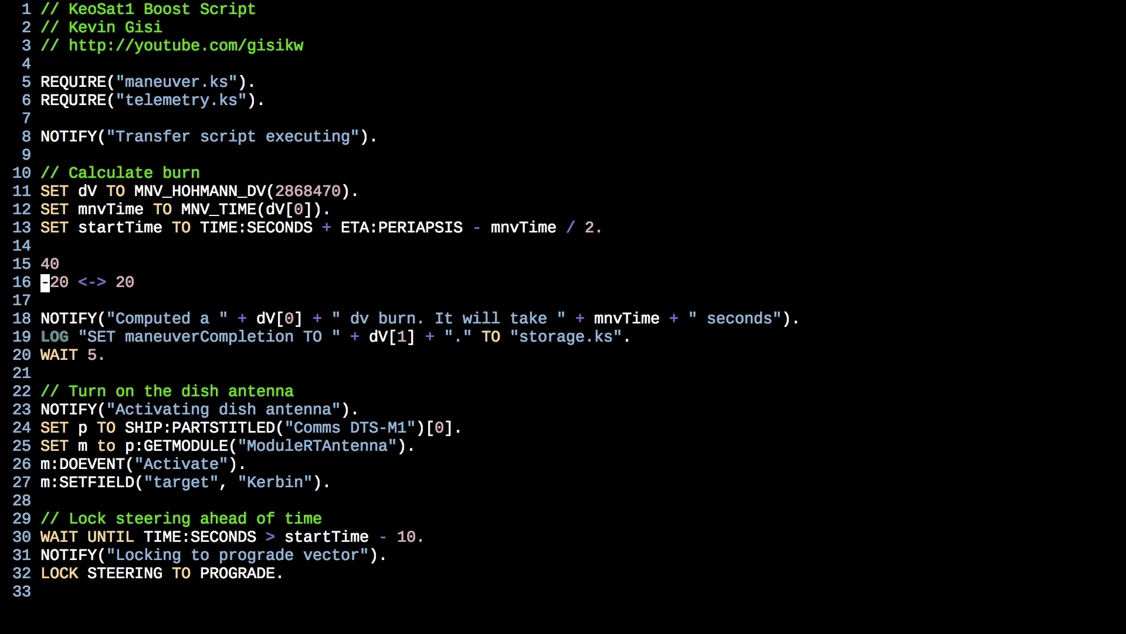
key("k")
key("k")
key("V")
key("j")
key("j")
key("d")
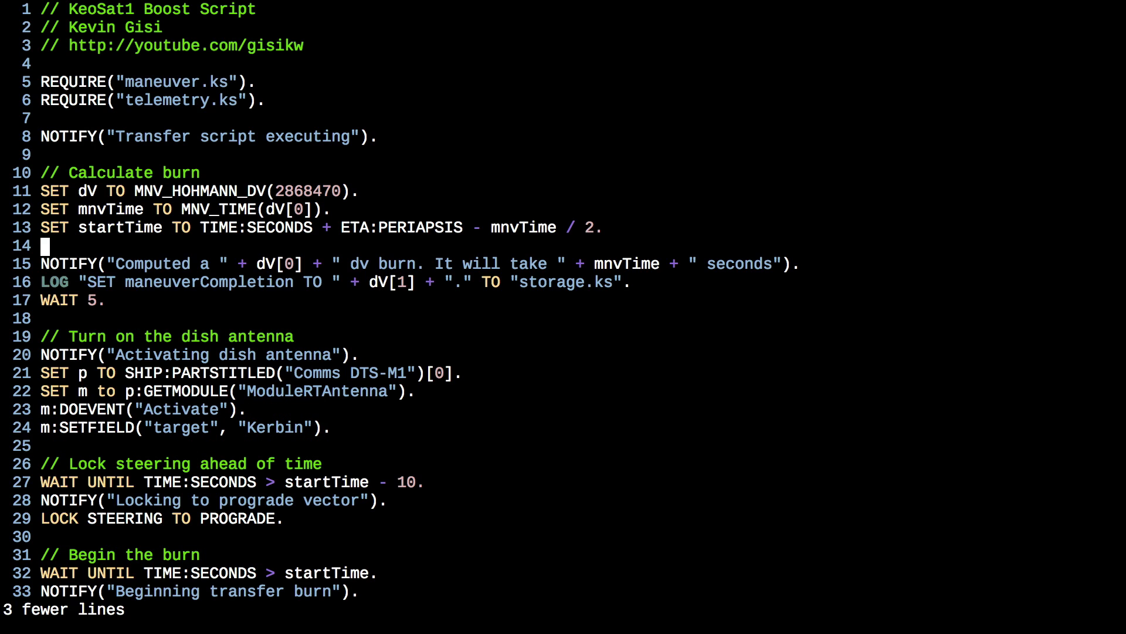
key("k")
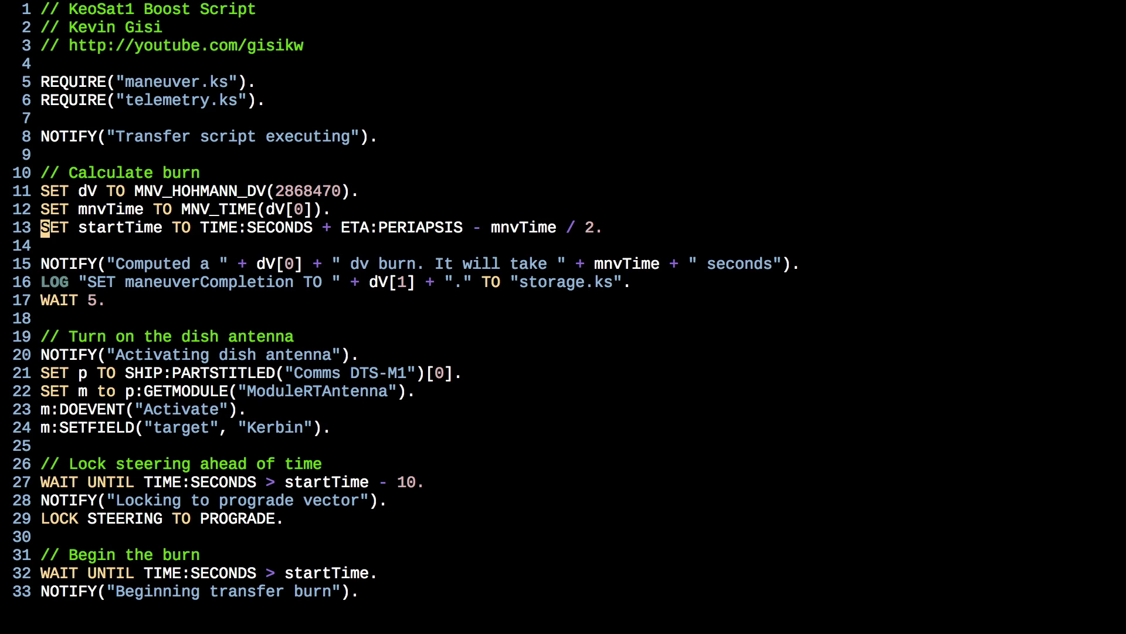
key("j")
key("j")
key("l")
key("l")
key("l")
key("l")
key("l")
key("l")
key("l")
key("h")
key("h")
key("h")
key("h")
key("h")
key("l")
key("l")
key("l")
key("l")
key("l")
key("l")
key("l")
key("l")
key("l")
key("l")
key("l")
key("l")
key("j")
key("Left")
key("Left")
key("Left")
key("Left")
key("Left")
key("Left")
key("Left")
key("Left")
key("Left")
key("Left")
key("Left")
key("Right")
key("Right")
key("Right")
key("Right")
key("Right")
key("Right")
key("Right")
key("Left")
key("Left")
key("Left")
key("Right")
key("Right")
key("Right")
key("Right")
key("Right")
key("Right")
key("Left")
key("Right")
key("Right")
key("Right")
type("oR")
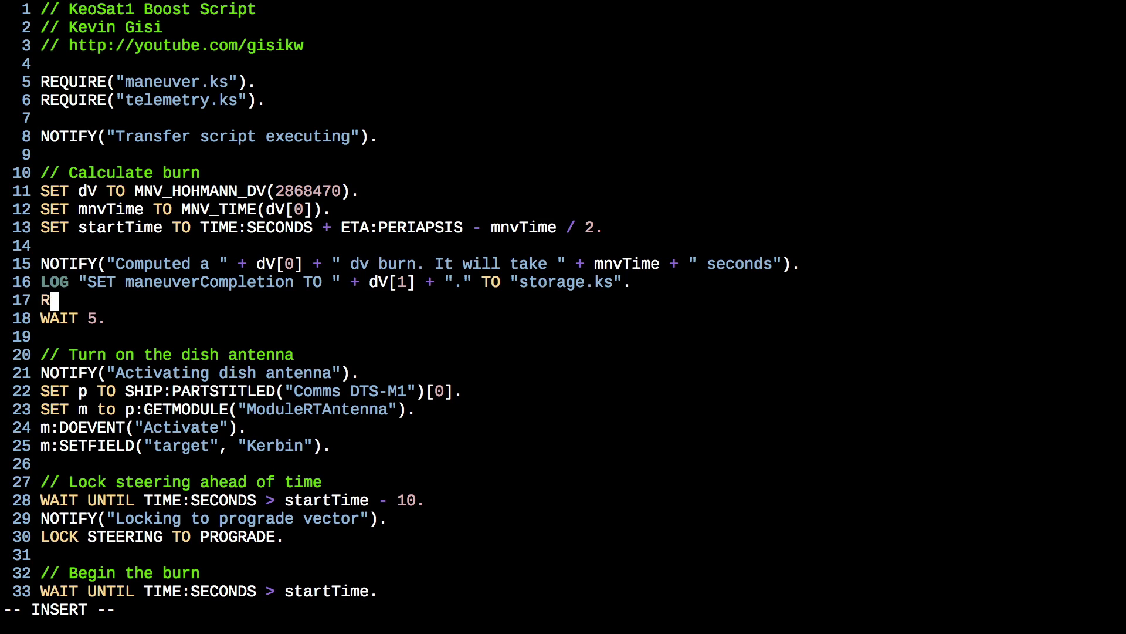
type("UN stra")
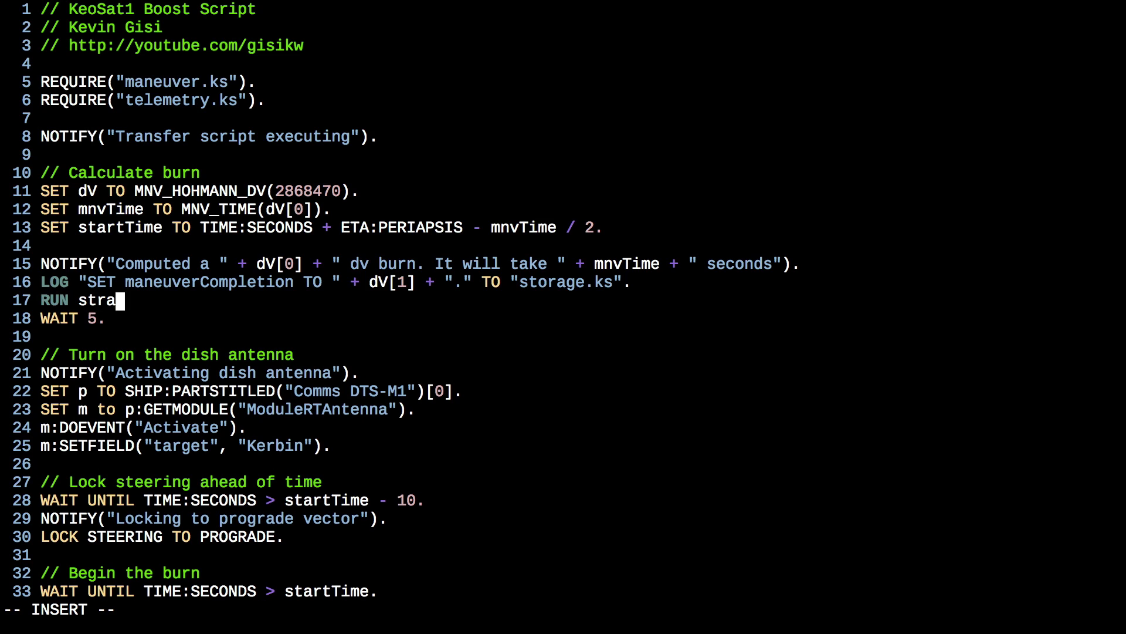
key("BackSpace")
key("BackSpace")
type("orage.ks")
key("Return")
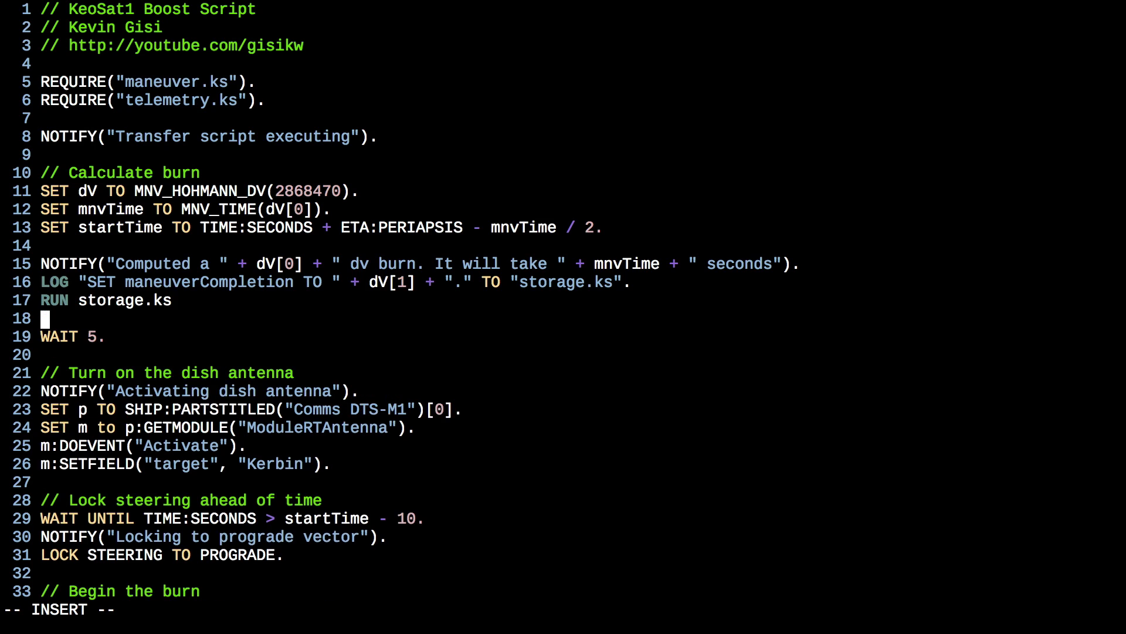
key("BackSpace")
type(".")
key("Return")
type("P")
type("RINT maneuver")
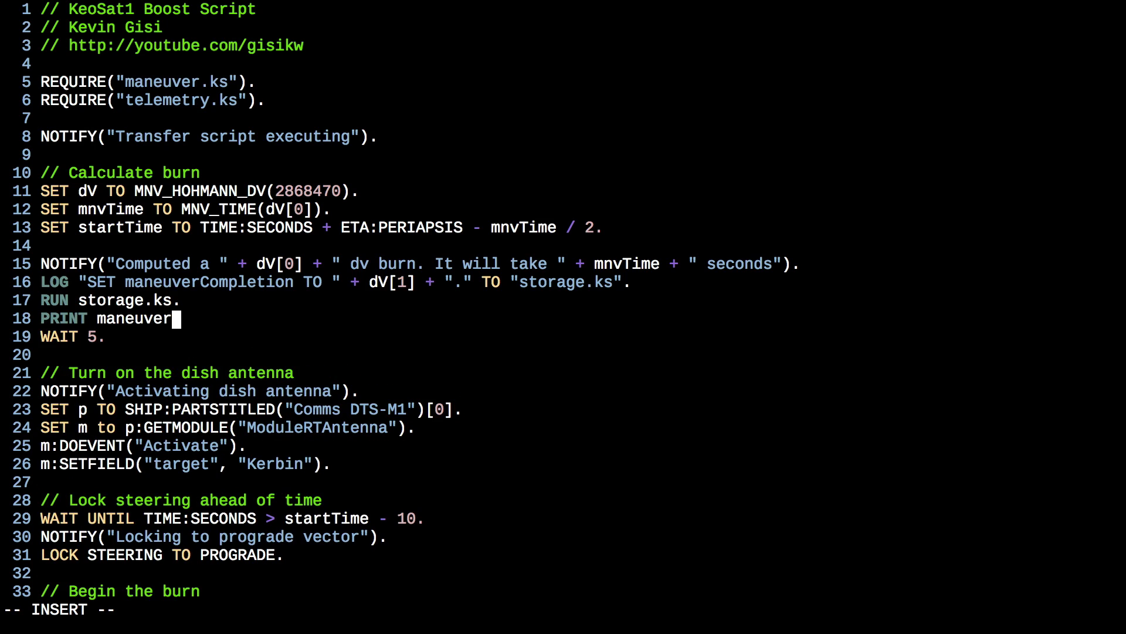
type("Completion.")
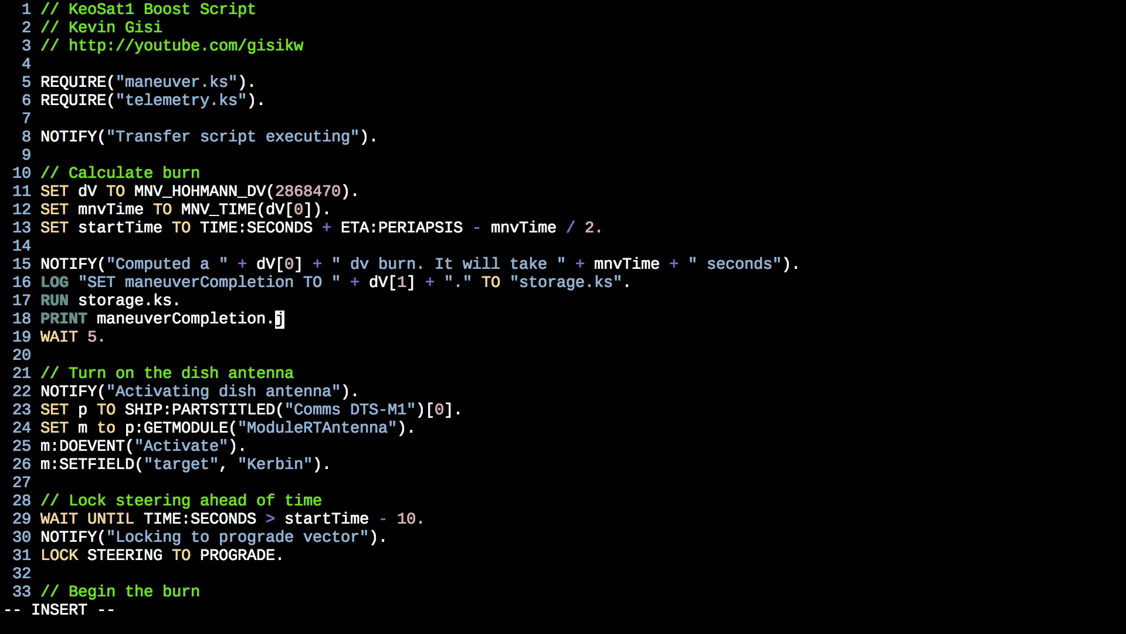
key("Escape")
key("k")
key("d")
key("d")
key("d")
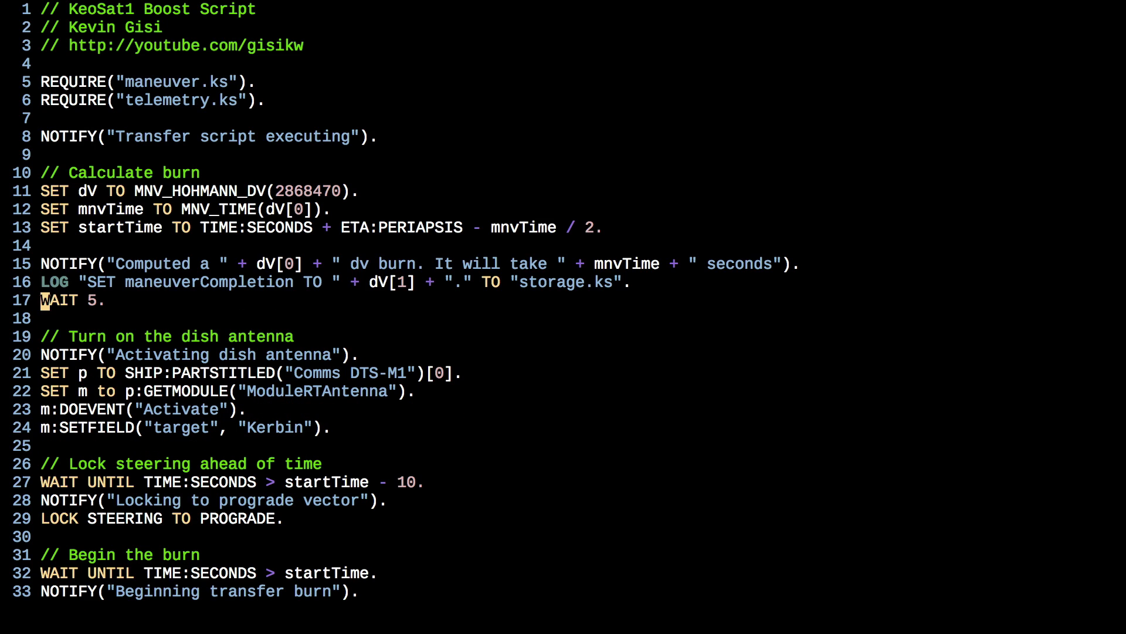
key("k")
key("l")
key("l")
key("l")
key("l")
key("h")
type("o\"SET ")
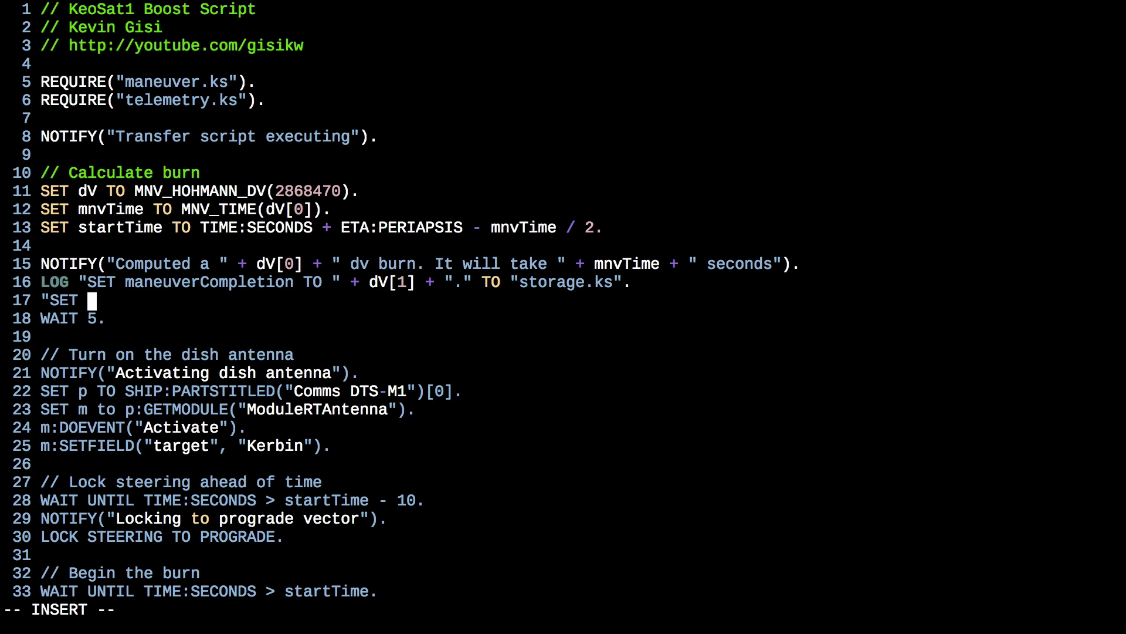
type("maneuverCompletio")
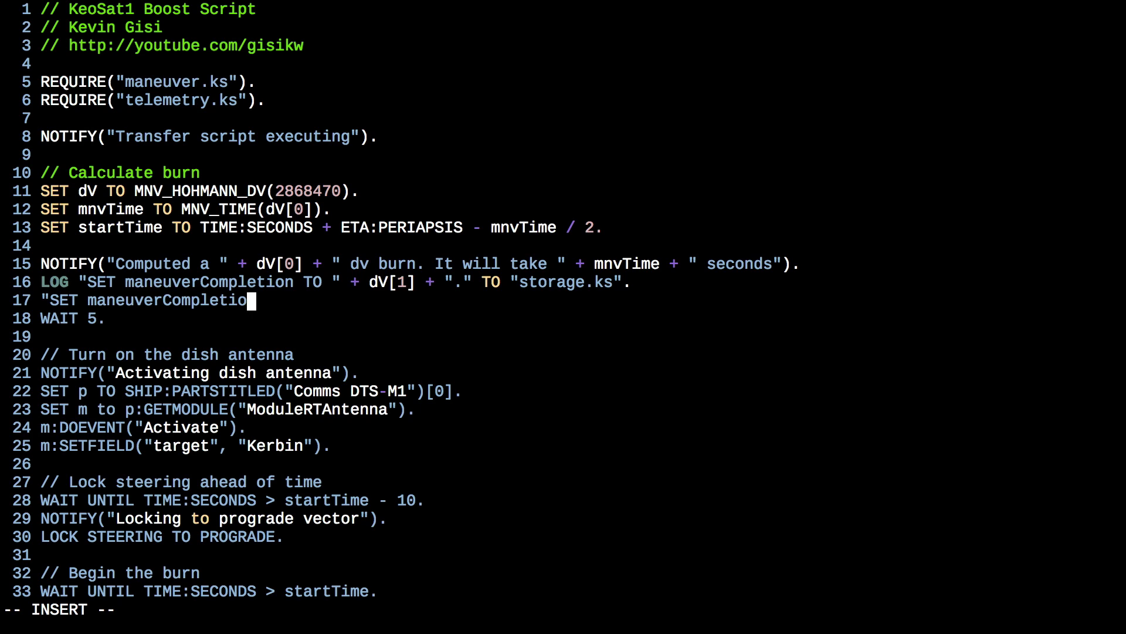
type("n TO 100")
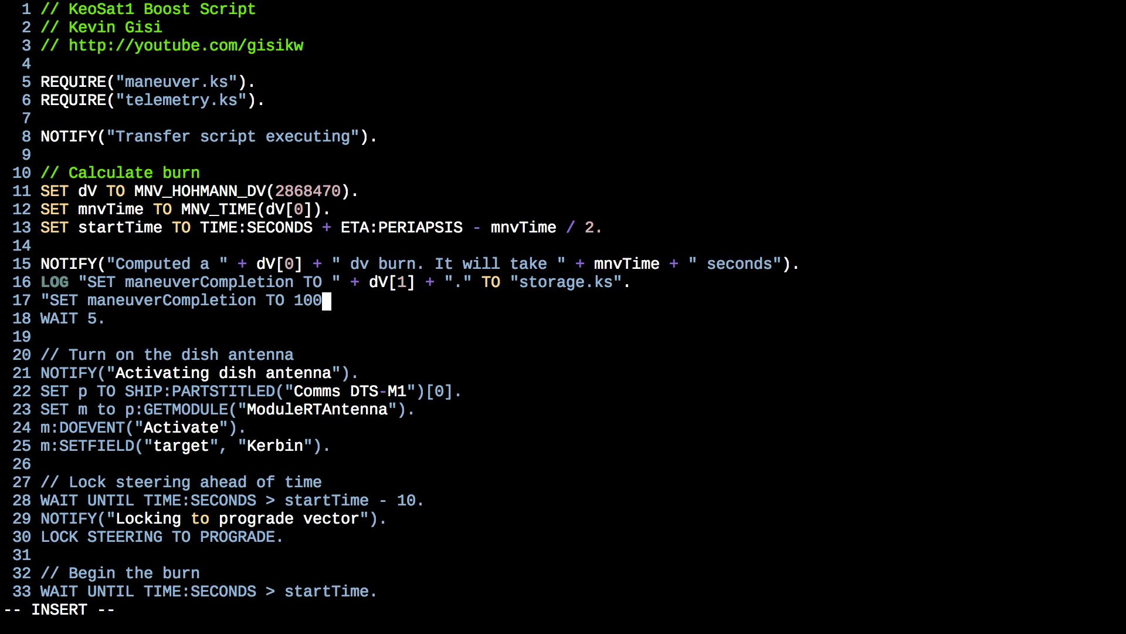
type(".\"")
key("Escape")
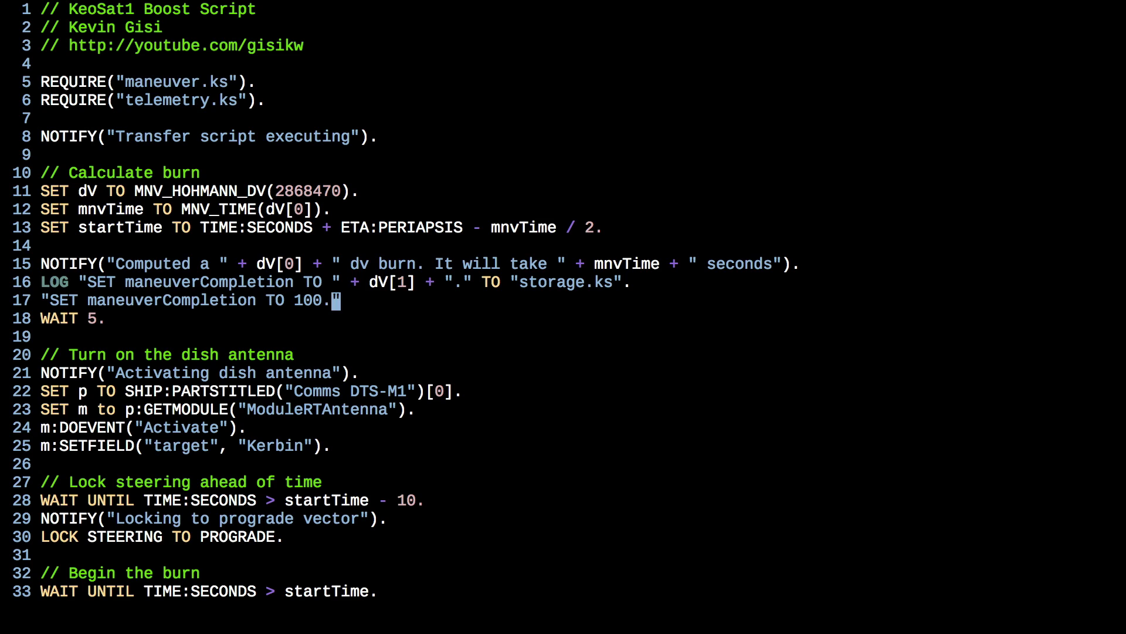
key("h")
key("h")
key("d")
key("d")
key("k")
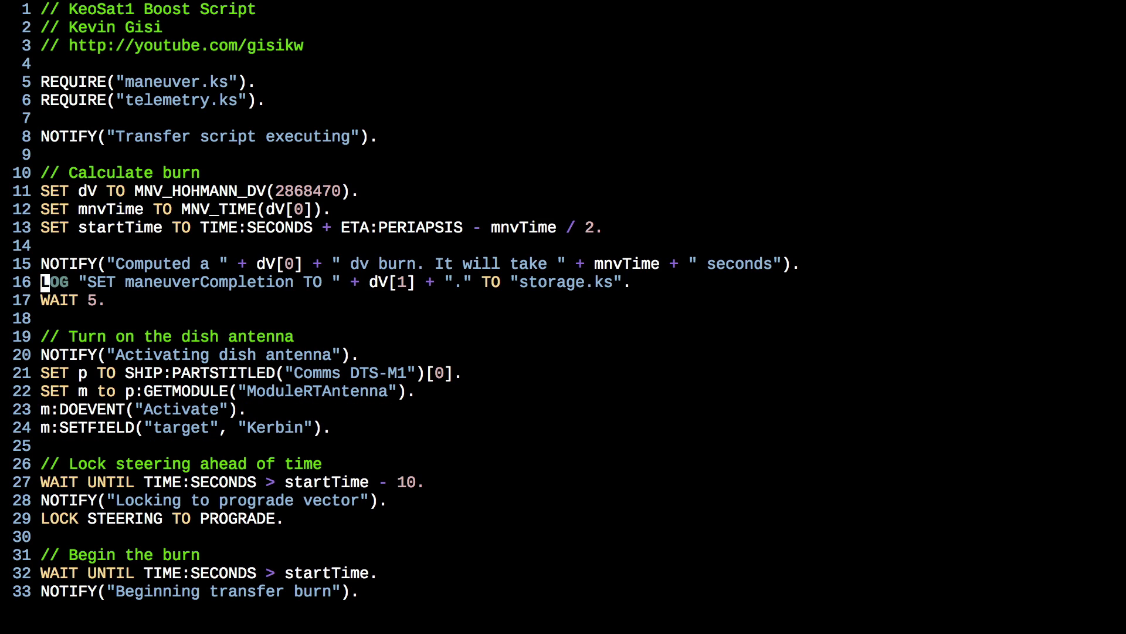
key("j")
key("j")
key("j")
key("j")
key("j")
key("l")
key("w")
key("w")
key("w")
key("w")
key("h")
key("b")
key("l")
key("l")
key("l")
key("l")
key("l")
key("l")
key("l")
key("l")
key("l")
key("l")
key("l")
key("l")
key("l")
key("l")
key("l")
key("j")
key("h")
key("h")
key("b")
key("h")
key("h")
key("h")
key("j")
key("h")
key("h")
key("h")
key("h")
key("l")
key("j")
key("l")
key("l")
key("l")
key("l")
key("l")
key("l")
key("j")
key("j")
key("j")
key("j")
key("j")
key("j")
key("j")
key("j")
key("k")
key("b")
key("k")
key("k")
key("k")
key("k")
key("b")
key("b")
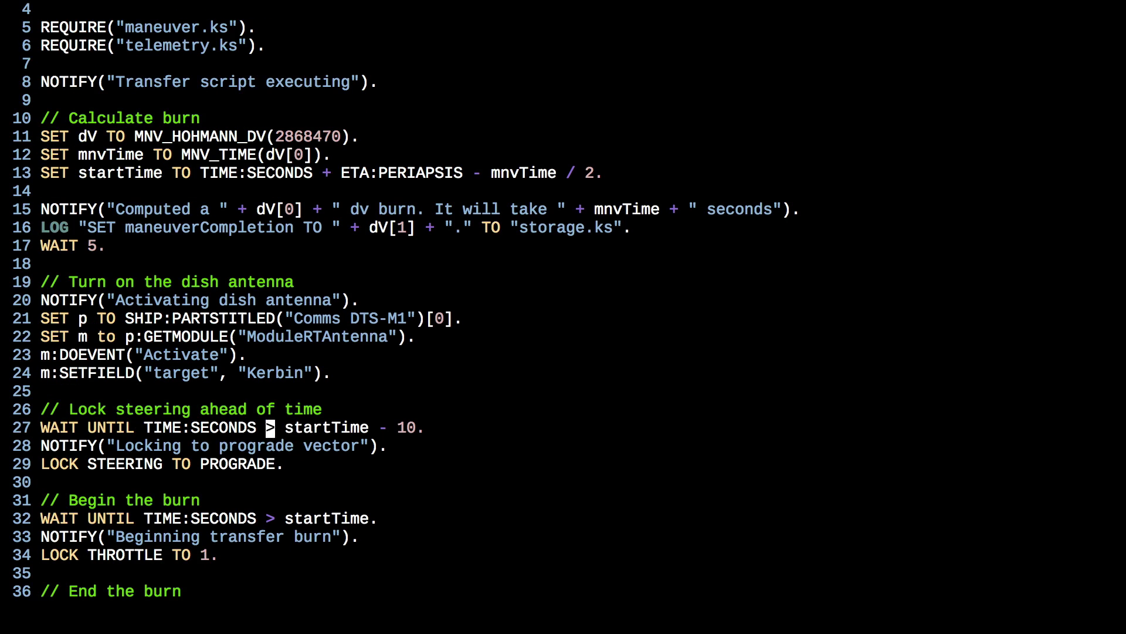
key("h")
key("h")
key("h")
key("e")
key("e")
key("w")
key("w")
key("l")
key("l")
key("l")
key("l")
key("w")
key("j")
key("j")
key("k")
key("j")
key("j")
key("h")
key("b")
key("h")
key("h")
key("j")
key("j")
key("j")
key("j")
key("k")
key("l")
key("l")
key("l")
key("l")
key("j")
key("j")
key("j")
key("j")
key("j")
key("j")
key("k")
key("k")
key("k")
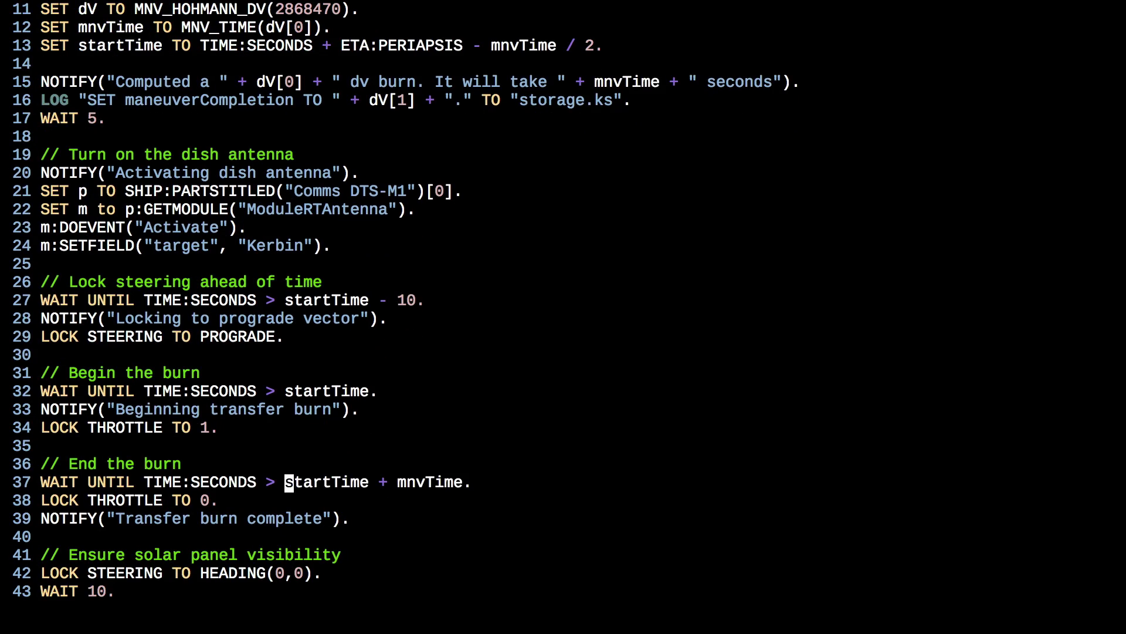
key("h")
key("h")
key("h")
key("h")
key("Left")
key("Down")
key("Down")
key("Down")
key("Down")
key("Down")
key("Up")
key("Right")
key("Right")
key("Down")
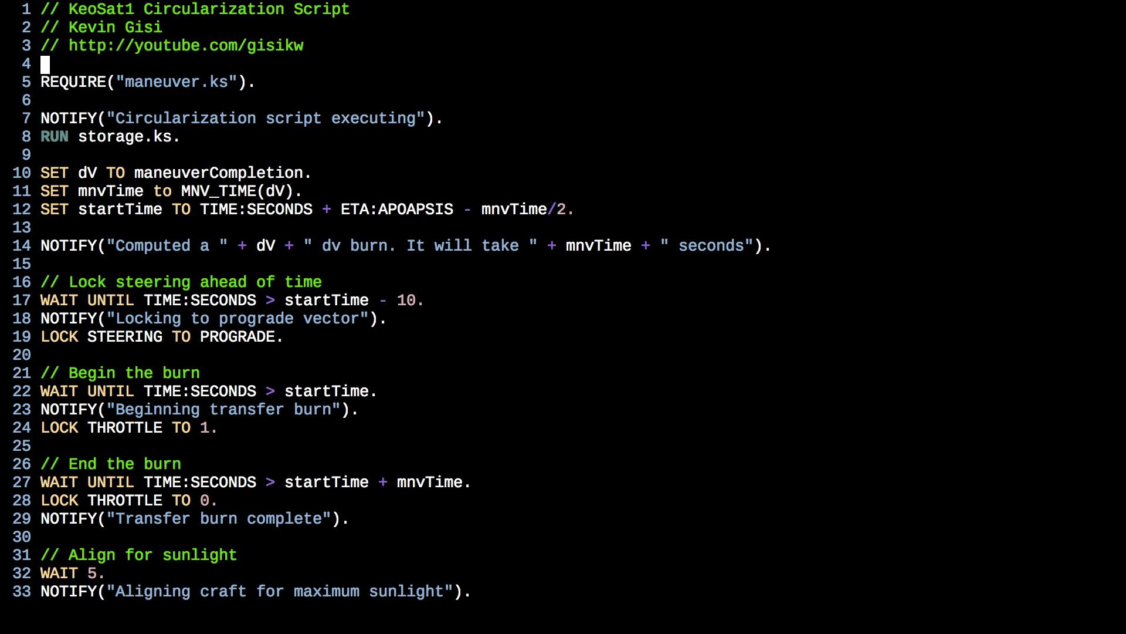
key("Down")
key("Right")
key("Right")
key("Right")
key("Right")
key("Right")
key("Right")
key("Down")
key("Down")
key("Down")
key("Down")
key("Down")
key("Left")
key("Left")
key("Left")
key("Left")
key("Left")
key("Left")
key("Right")
key("Right")
key("Right")
key("Right")
key("Right")
key("Right")
key("Right")
key("Right")
key("Right")
key("Right")
key("Right")
key("Up")
key("Up")
key("Down")
key("Down")
key("Down")
key("Left")
key("Left")
key("Left")
key("Left")
key("Left")
key("Left")
key("Right")
key("Right")
key("Right")
key("Right")
key("Right")
key("Right")
key("Right")
key("Right")
key("Right")
key("Down")
key("Right")
key("Right")
key("Right")
key("Right")
key("Right")
key("Right")
key("Right")
key("Right")
key("Right")
key("Right")
key("Right")
key("Right")
key("Right")
key("Right")
key("Right")
key("Down")
key("Down")
key("Down")
key("Down")
key("Down")
key("Left")
key("Left")
key("Left")
key("Left")
key("Left")
key("Left")
key("Left")
key("Left")
key("Left")
key("Right")
key("Right")
key("Right")
key("Right")
key("Right")
key("Right")
key("Right")
key("Down")
key("Down")
key("Down")
key("Down")
key("Down")
key("Up")
key("Up")
key("Up")
key("Left")
key("Left")
key("Left")
key("Left")
key("Left")
key("Left")
key("Right")
key("Down")
key("Up")
key("Right")
key("Down")
key("Down")
key("Down")
key("Down")
key("Down")
key("Down")
key("Up")
key("Up")
key("Up")
key("Up")
key("Up")
key("Down")
key("Down")
key("Down")
key("Down")
key("Down")
key("Down")
key("Down")
key("Down")
key("Down")
key("Down")
key("Down")
key("Up")
key("Up")
key("Up")
key("Up")
key("Up")
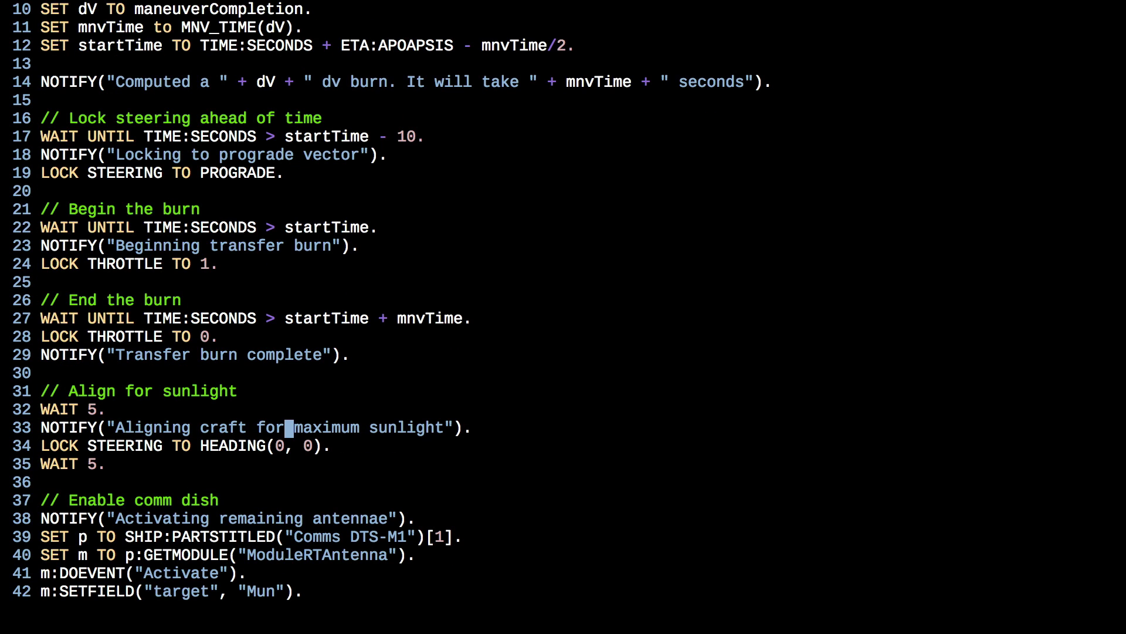
key("Up")
key("Down")
key("ctrl+Right")
key("ctrl+Right")
key("ctrl+Right")
key("Down")
key("Down")
key("Down")
key("Down")
key("Down")
key("Down")
key("Down")
key("Up")
key("Up")
key("Up")
key("Down")
key("Down")
key("Down")
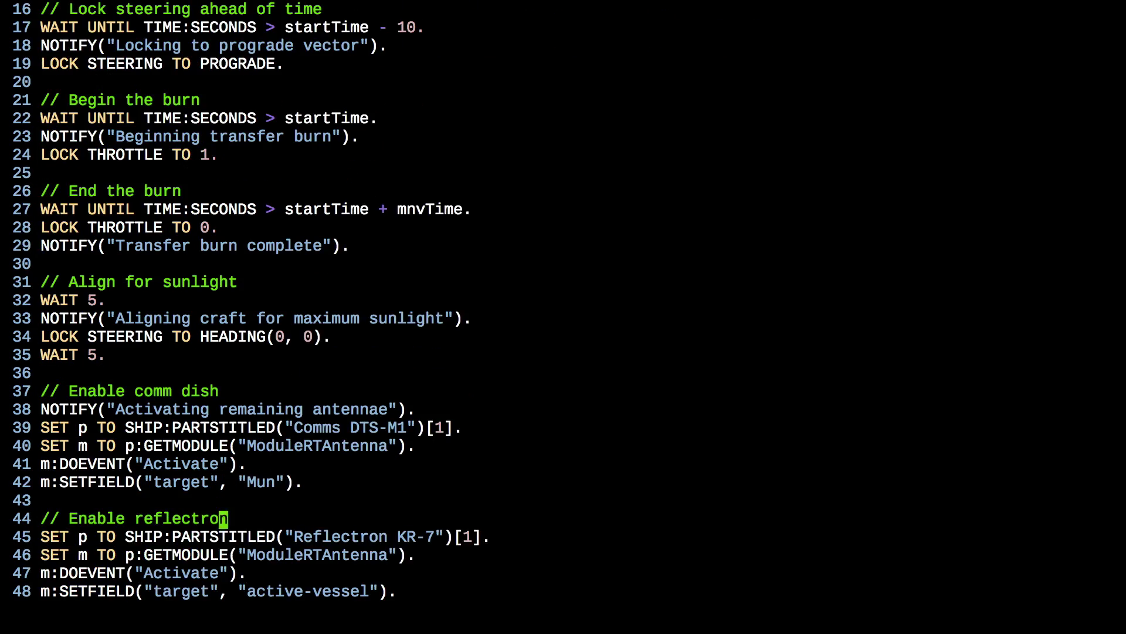
key("Down")
key("Down")
key("Down")
key("Up")
key("Up")
key("Up")
key("Up")
key("Up")
key("Right")
key("ctrl+Right")
key("ctrl+Right")
key("ctrl+Right")
key("ctrl+Right")
key("Left")
type("s0")
key("Escape")
type("s1")
key("Escape")
key("j")
key("j")
key("j")
key("j")
key("j")
key("j")
key("t")
key("parenright")
key("j")
key("j")
key("j")
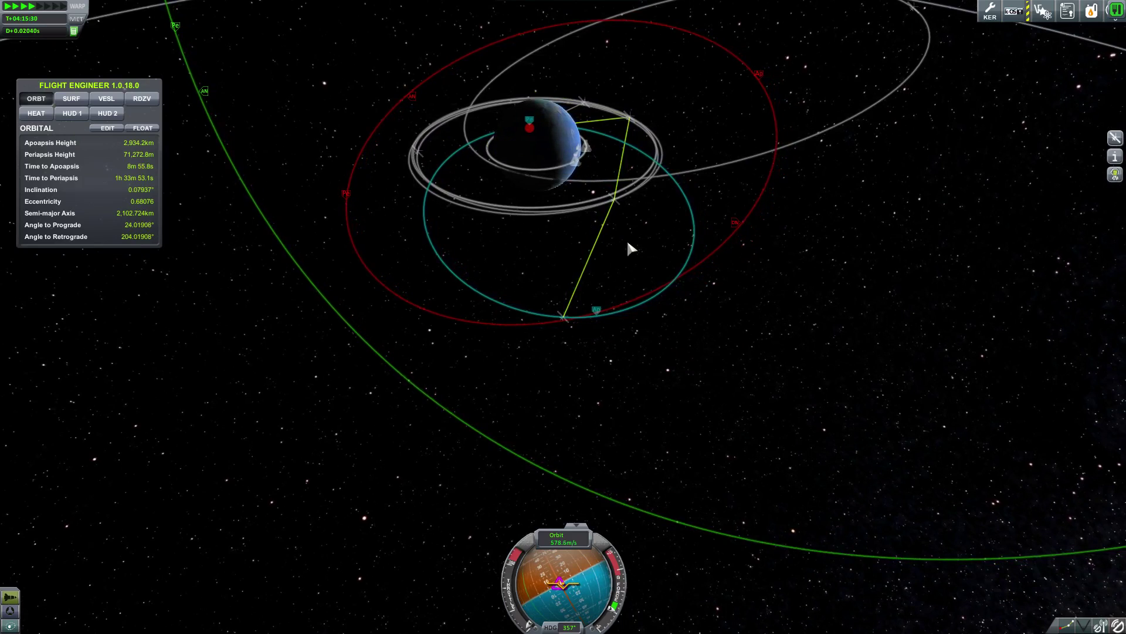
Step: Coast along the orbit under time warp, easing it down to 5x and back up
left_click_drag(629, 250, 717, 305)
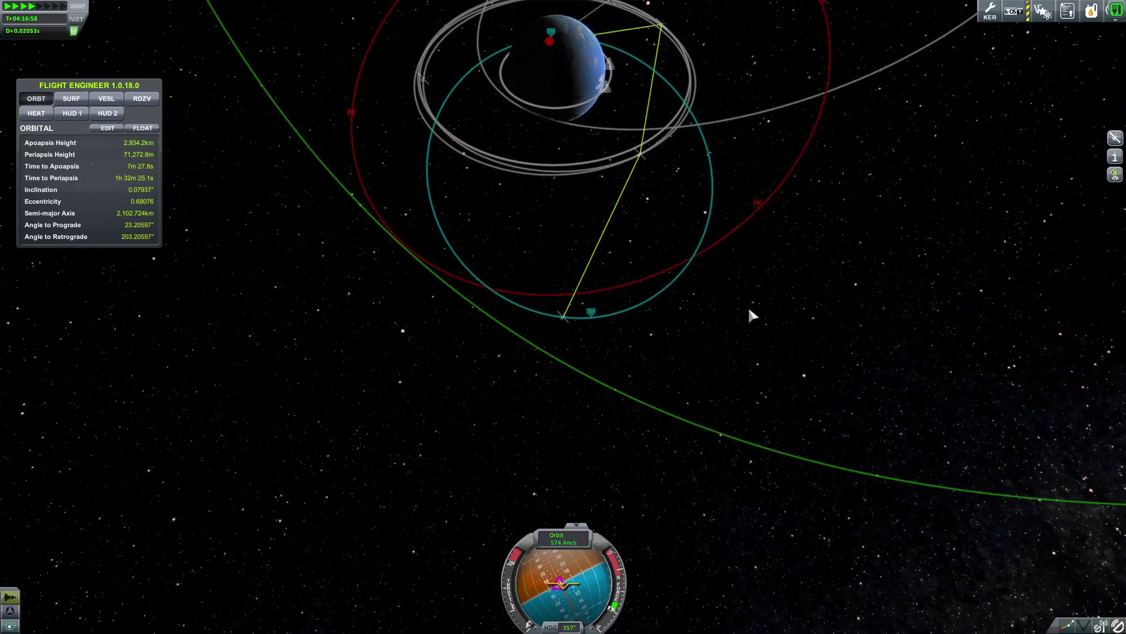
key("period")
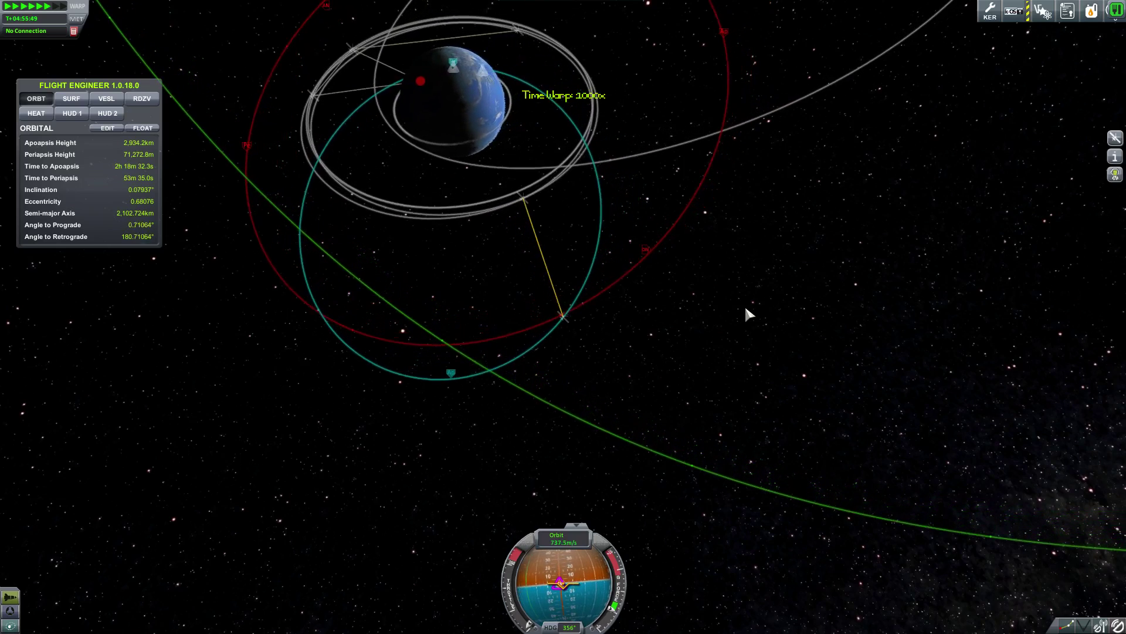
key("comma")
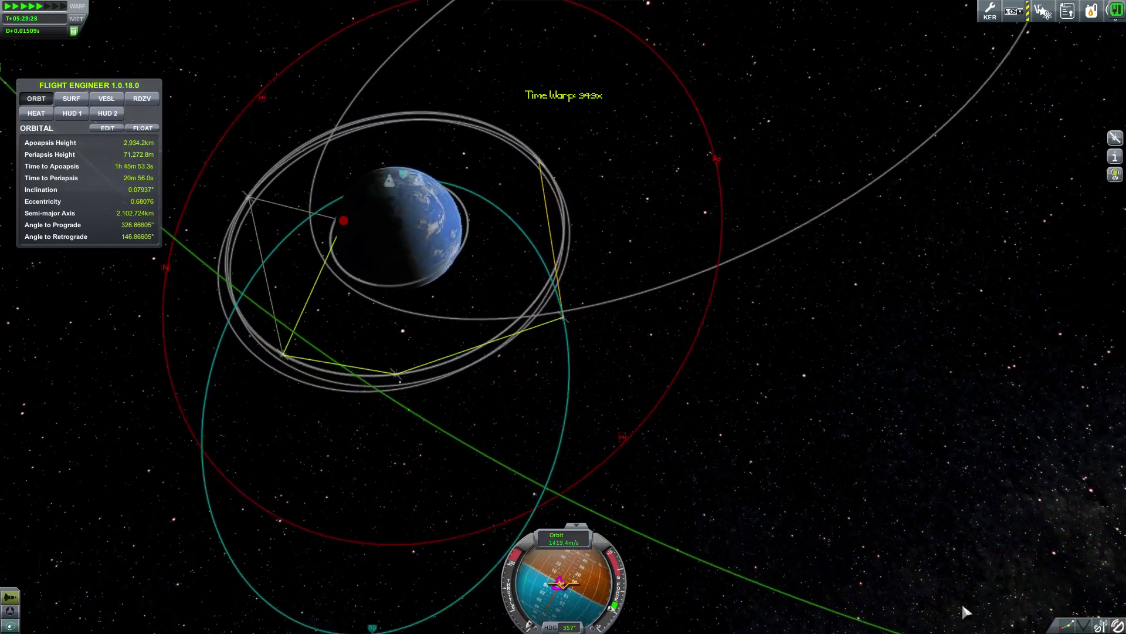
key("comma")
key("comma")
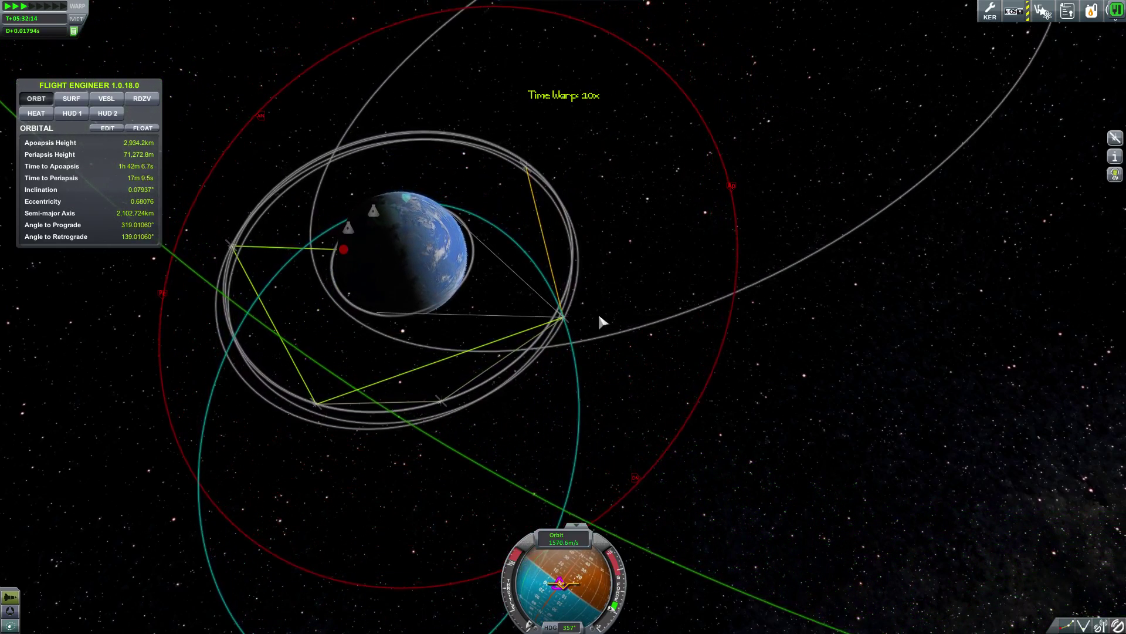
key("comma")
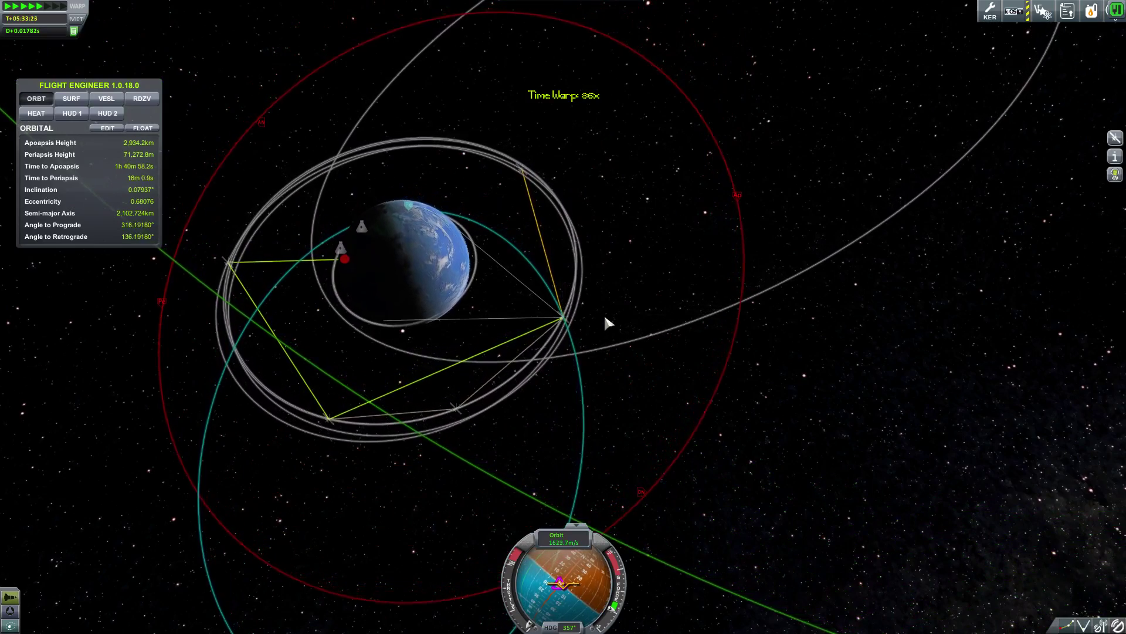
key("period")
key("period")
key("period")
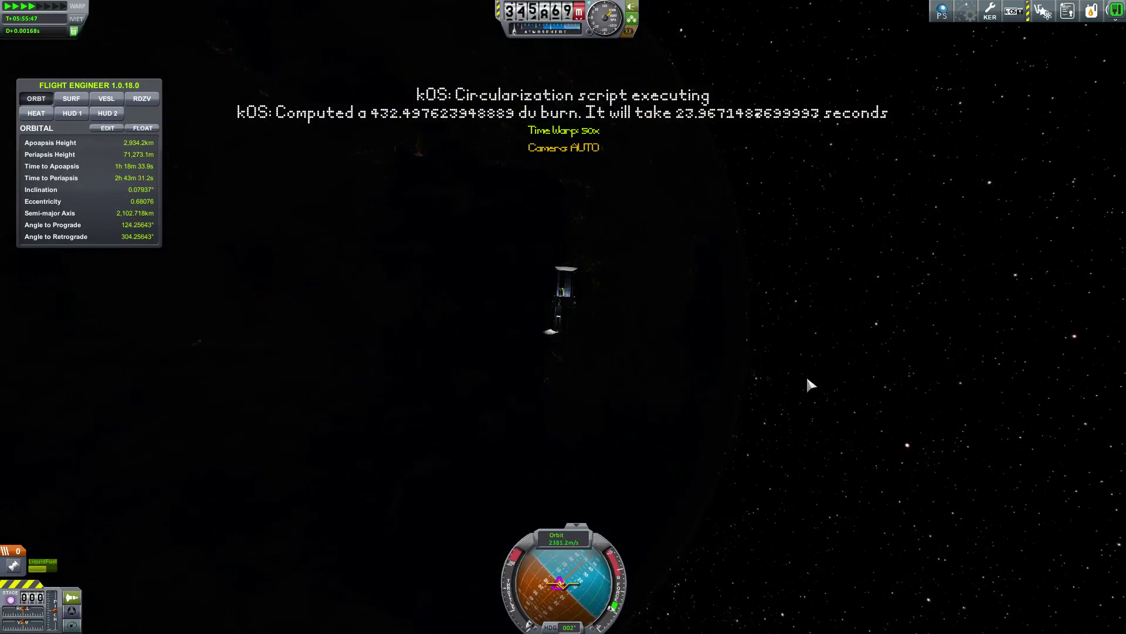
Step: Show KeoSat1's resource levels in map view while tilting between edge-on and elevated angles
left_click_drag(811, 384, 781, 450)
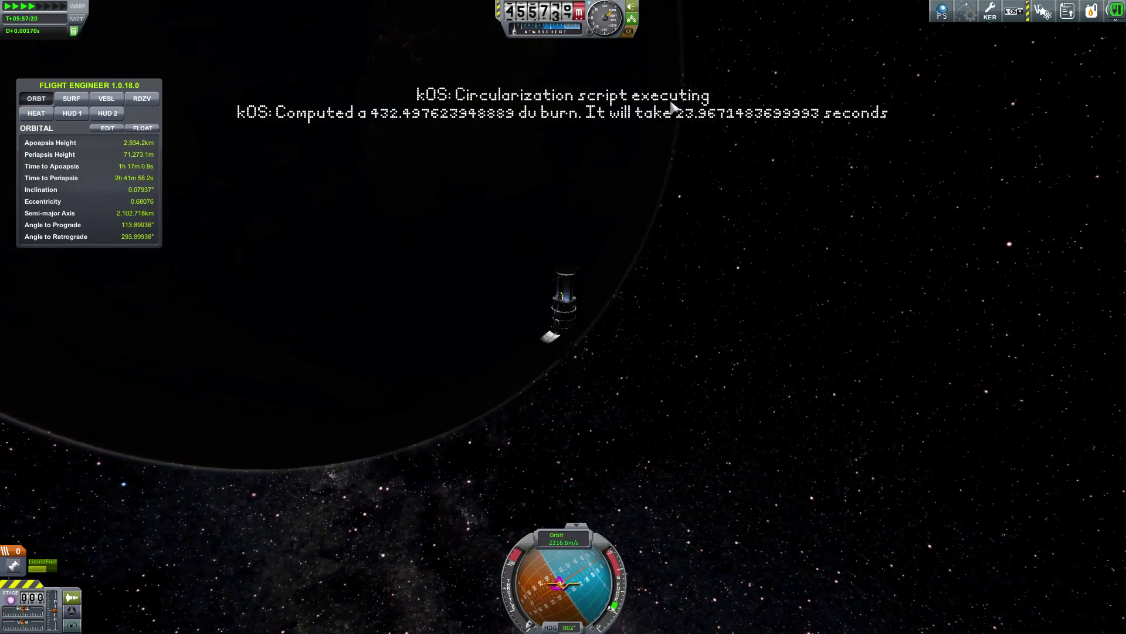
key("m")
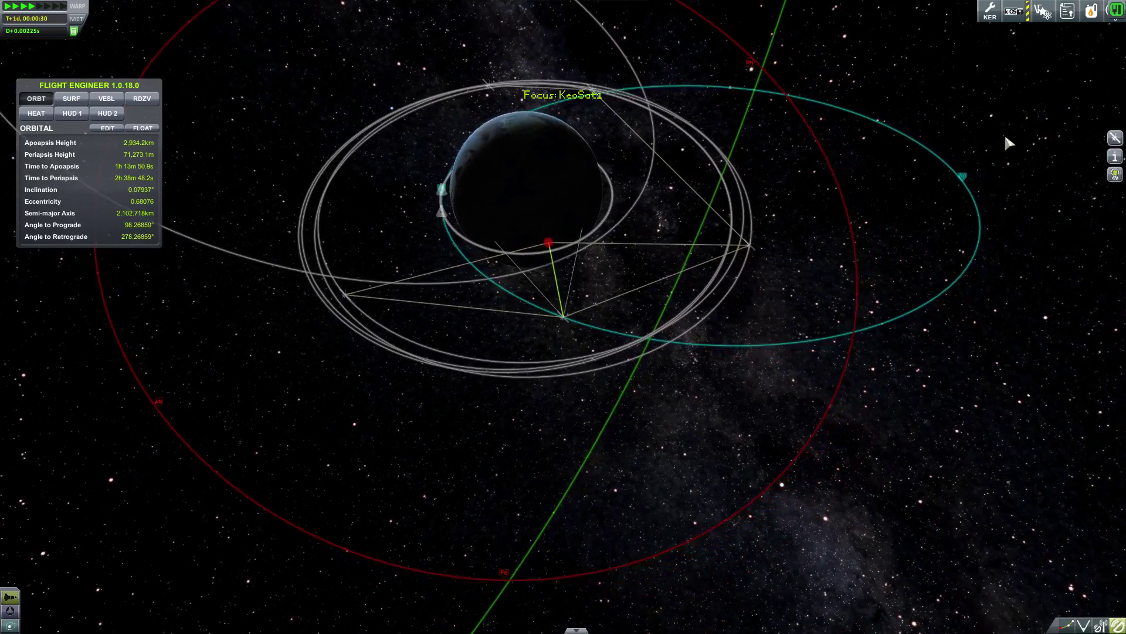
left_click(1091, 11)
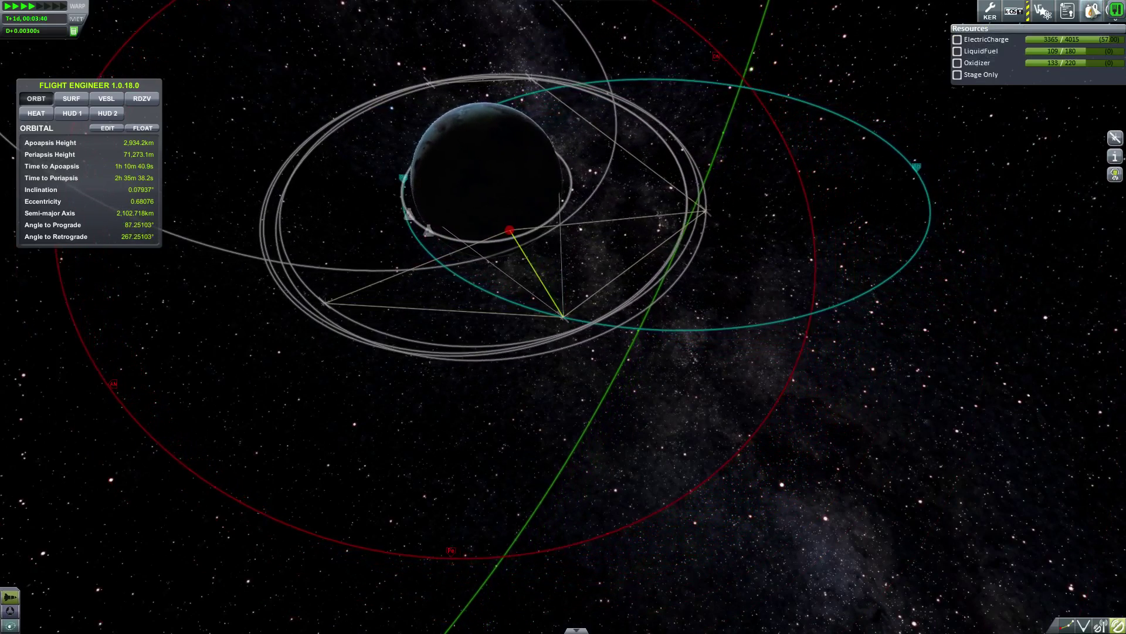
key("Down")
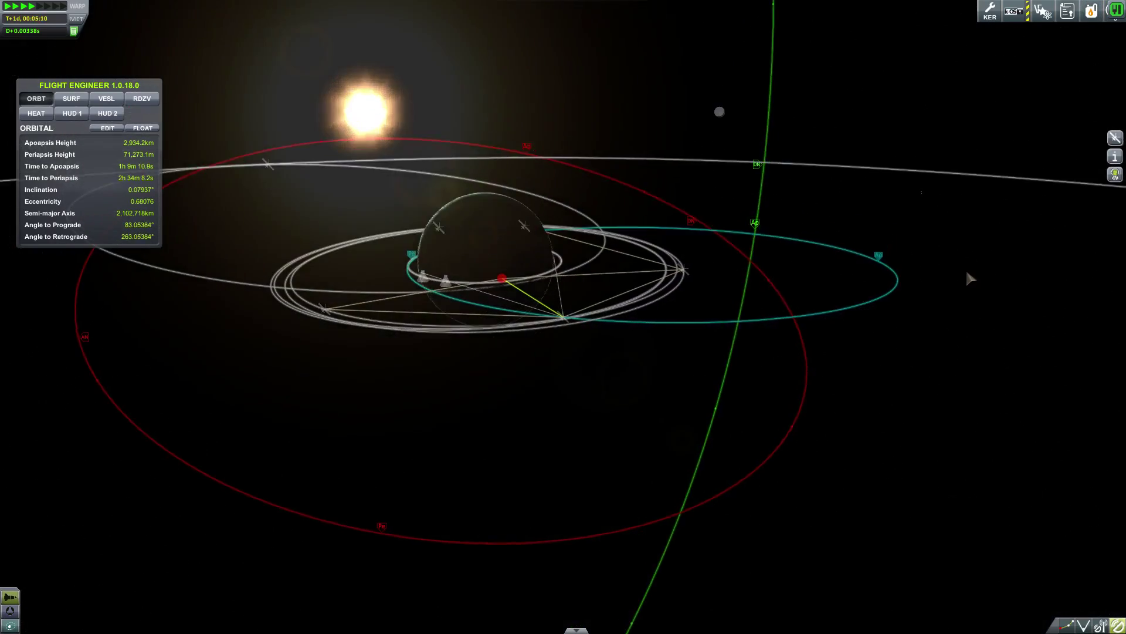
key("Down")
key("Up")
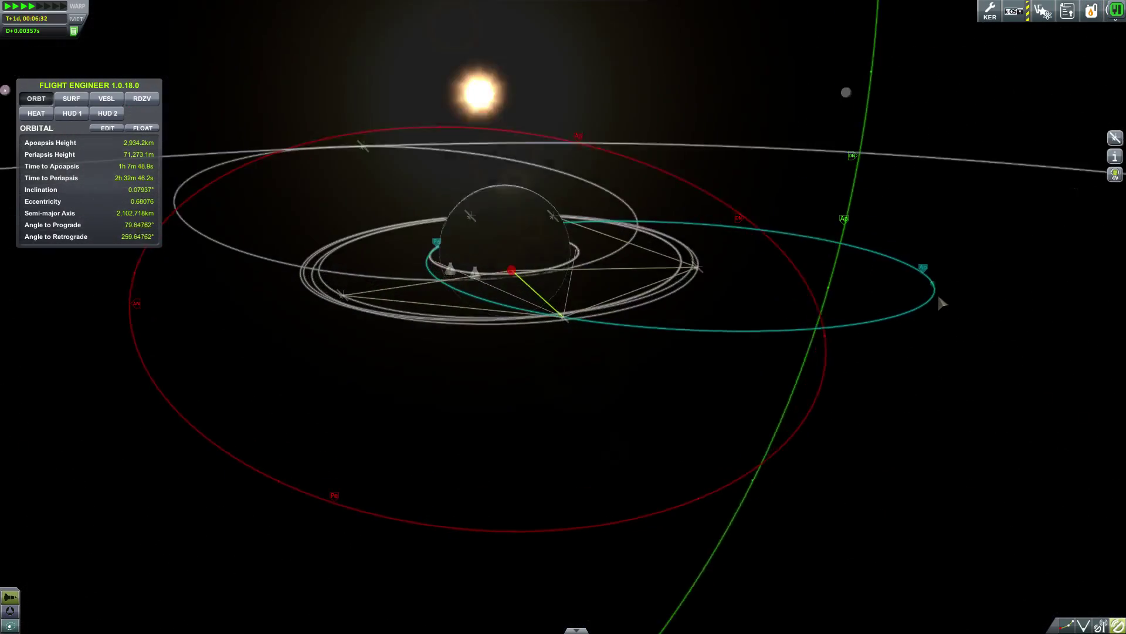
left_click(1092, 11)
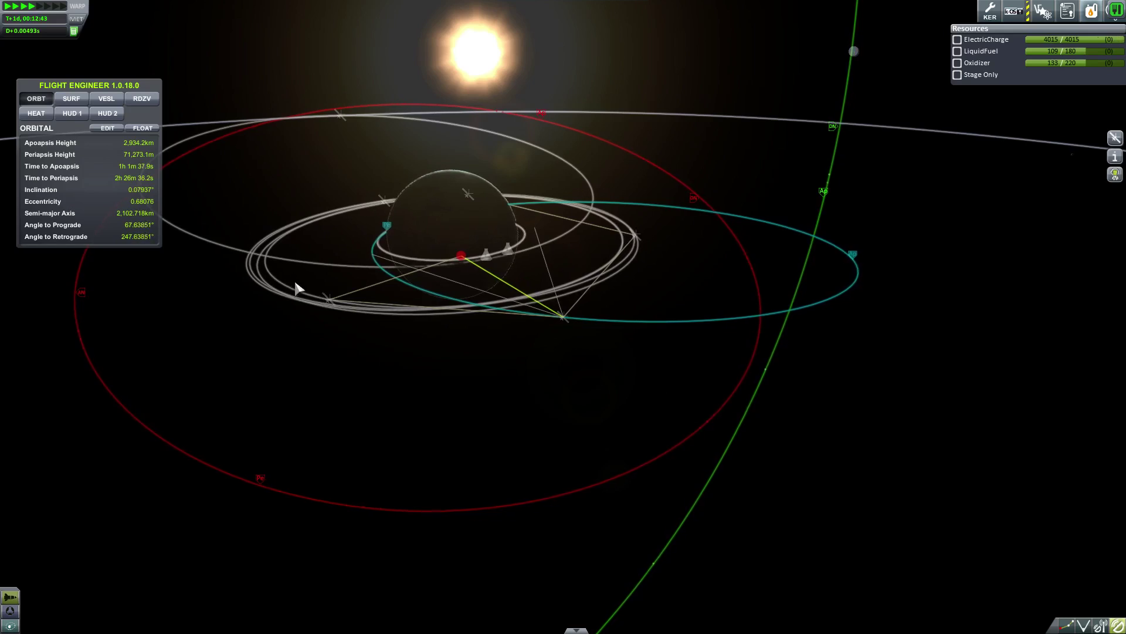
Step: Install Orbital Period in Flight Engineer's Orbital section and close the section editor
left_click(106, 130)
mouse_move(1038, 494)
left_mouse_down()
mouse_move(699, 145)
mouse_move(769, 248)
left_mouse_up()
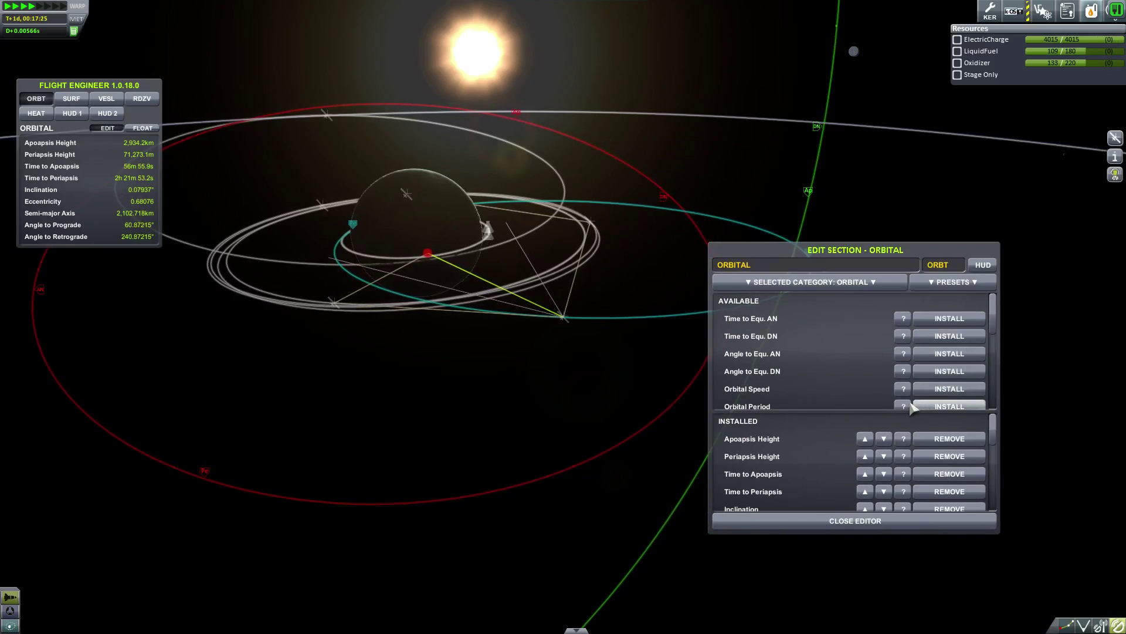
left_click(950, 405)
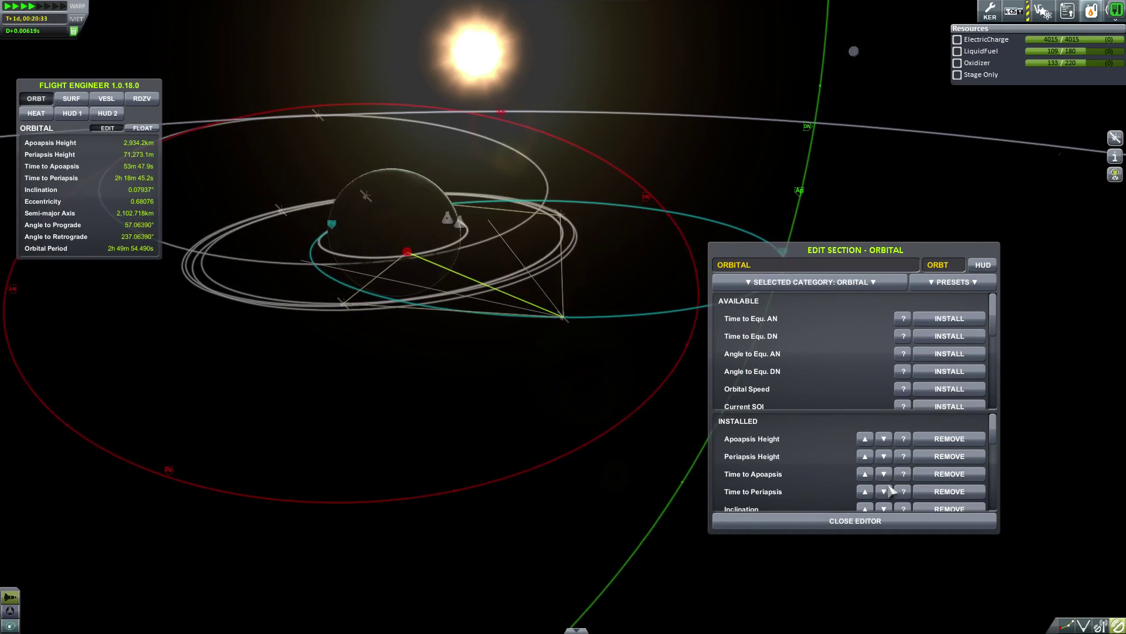
left_click(871, 523)
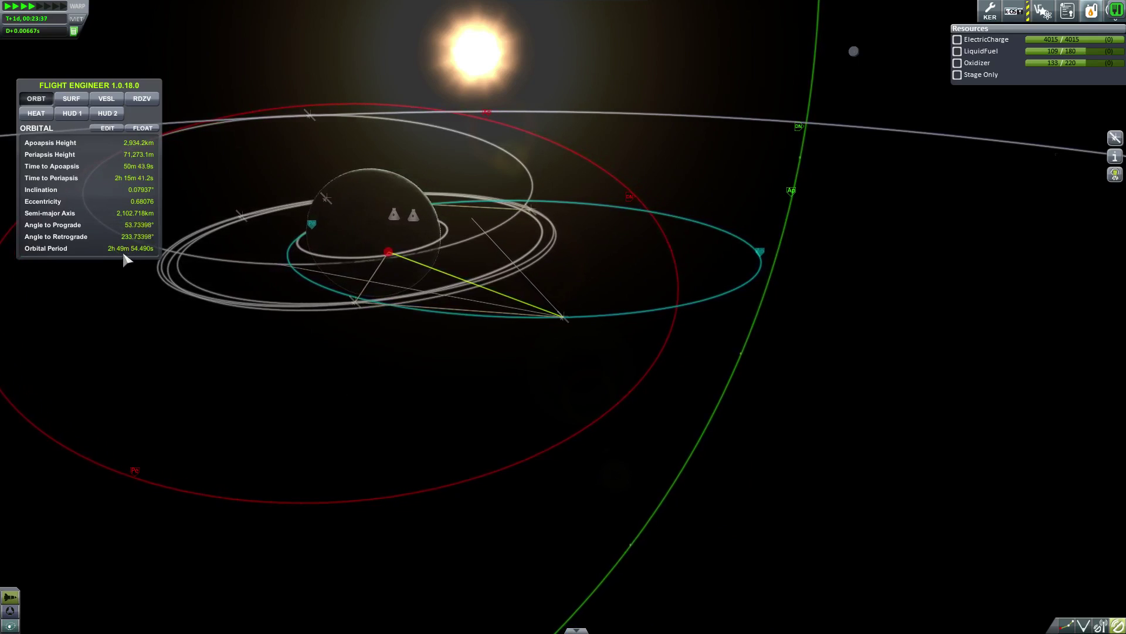
left_click_drag(729, 414, 658, 507)
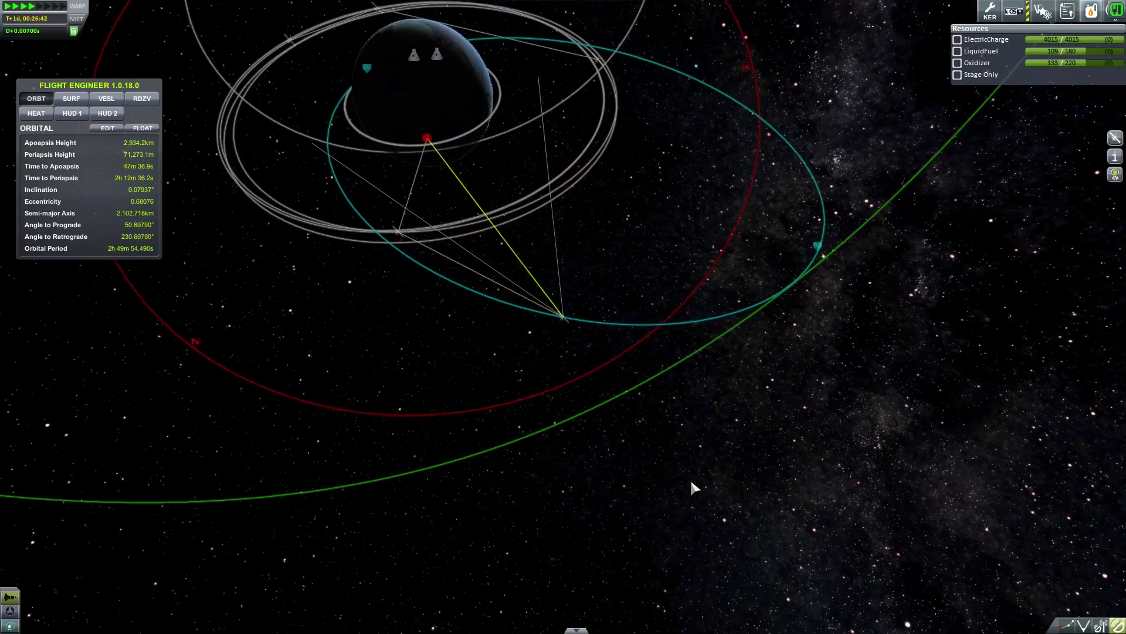
left_click_drag(691, 484, 757, 424)
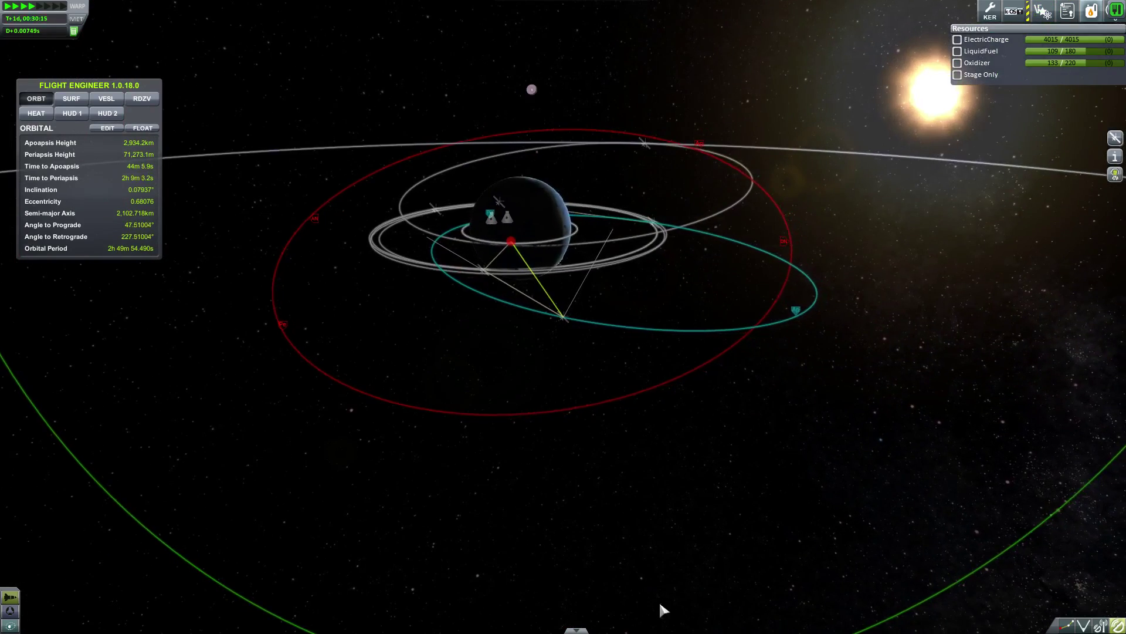
Step: Time warp ahead to the transfer burn so the kOS script can execute it
key("KP_Decimal")
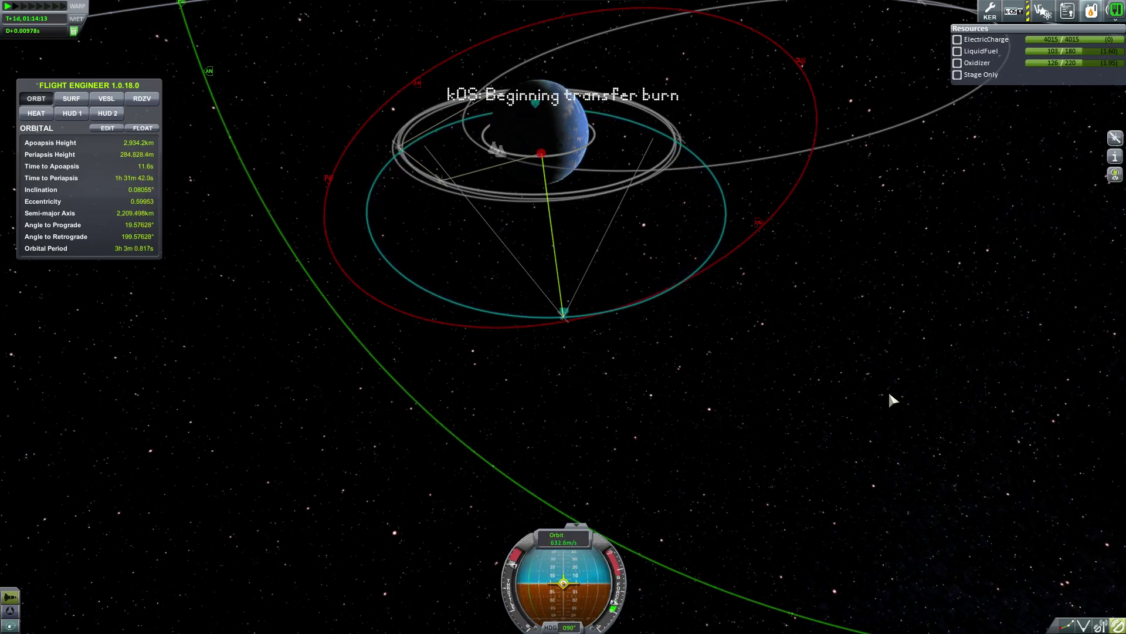
scroll(822, 370, "up", 3)
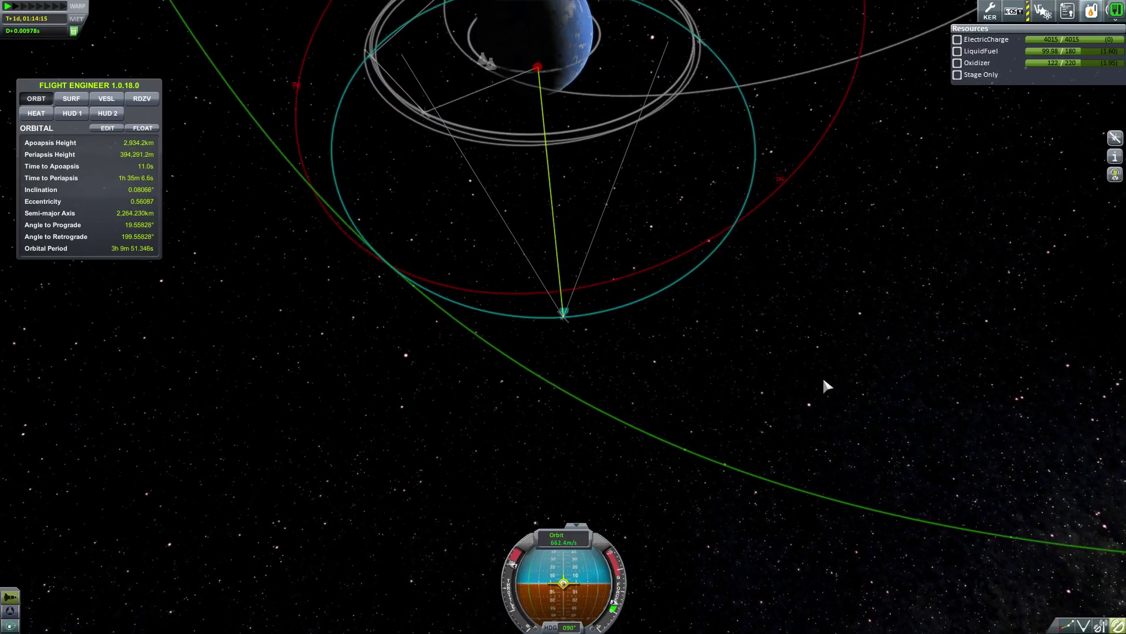
scroll(823, 376, "down", 5)
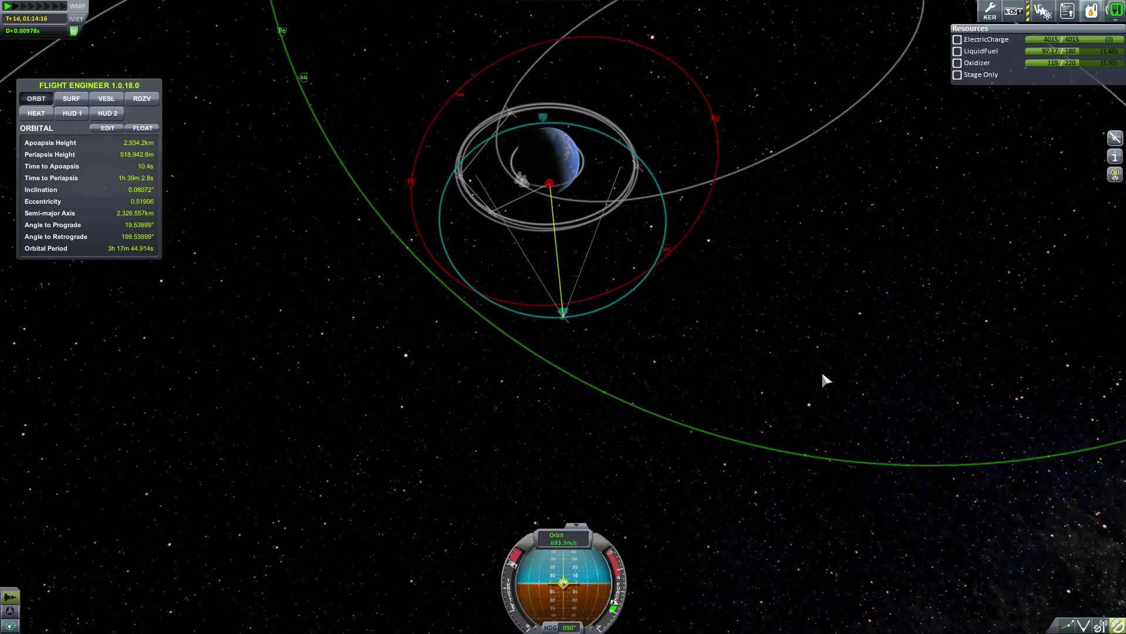
scroll(821, 370, "down", 1)
scroll(819, 369, "down", 2)
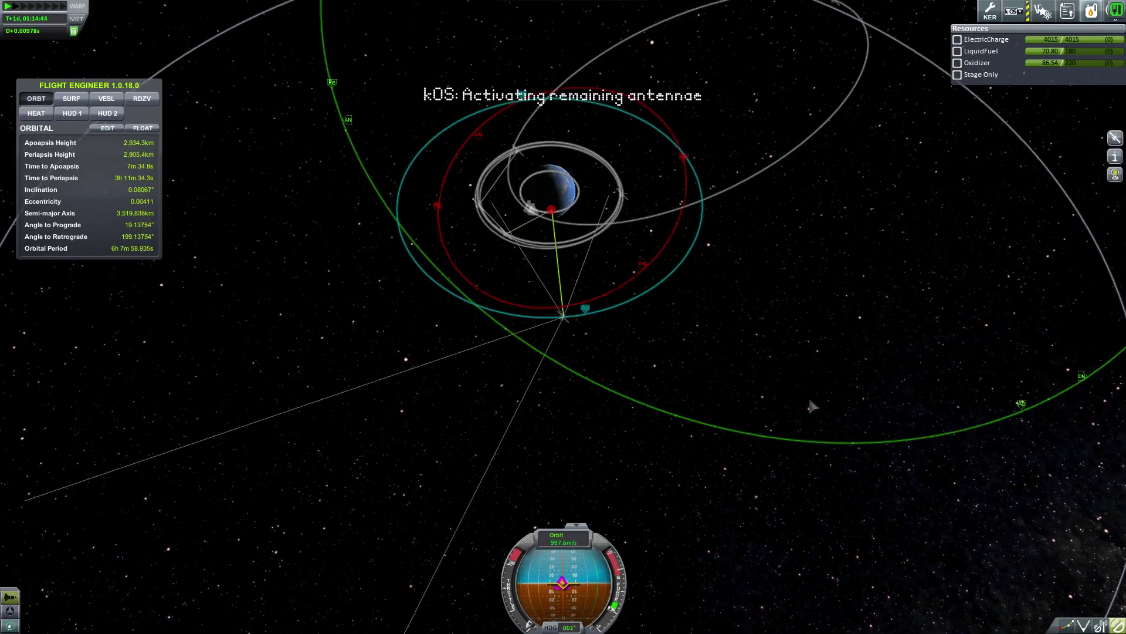
Step: Rotate the map around the new orbit, then return to a close flight view of KeoSat1
mouse_move(811, 407)
left_mouse_down()
mouse_move(370, 422)
mouse_move(593, 352)
mouse_move(702, 358)
left_mouse_up()
scroll(701, 357, "up", 2)
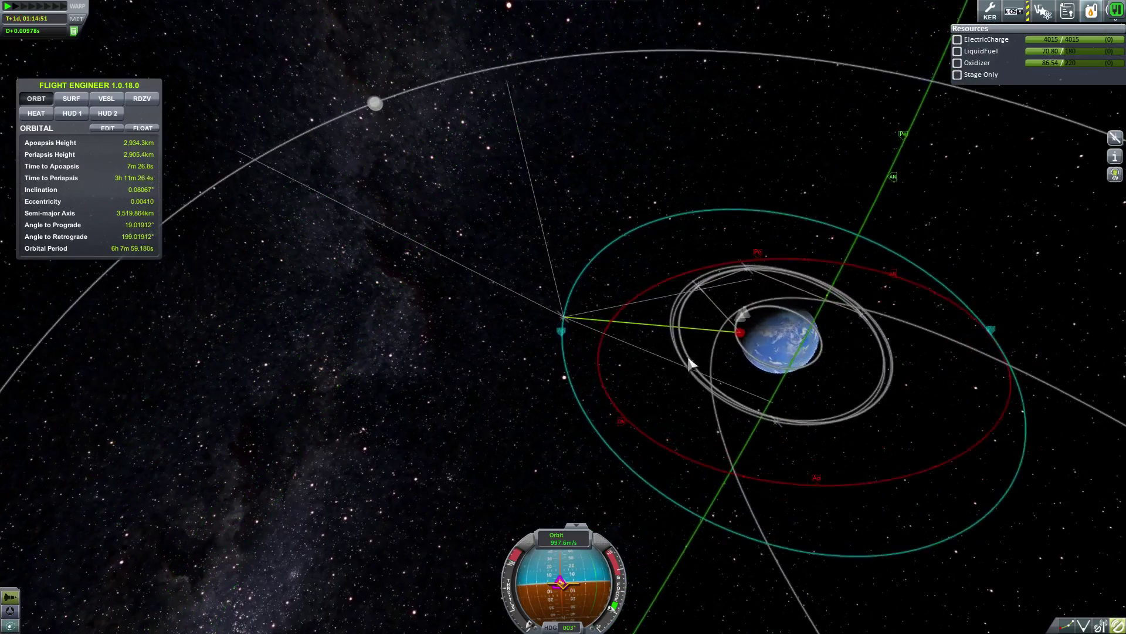
scroll(688, 356, "up", 3)
left_click_drag(709, 367, 902, 361)
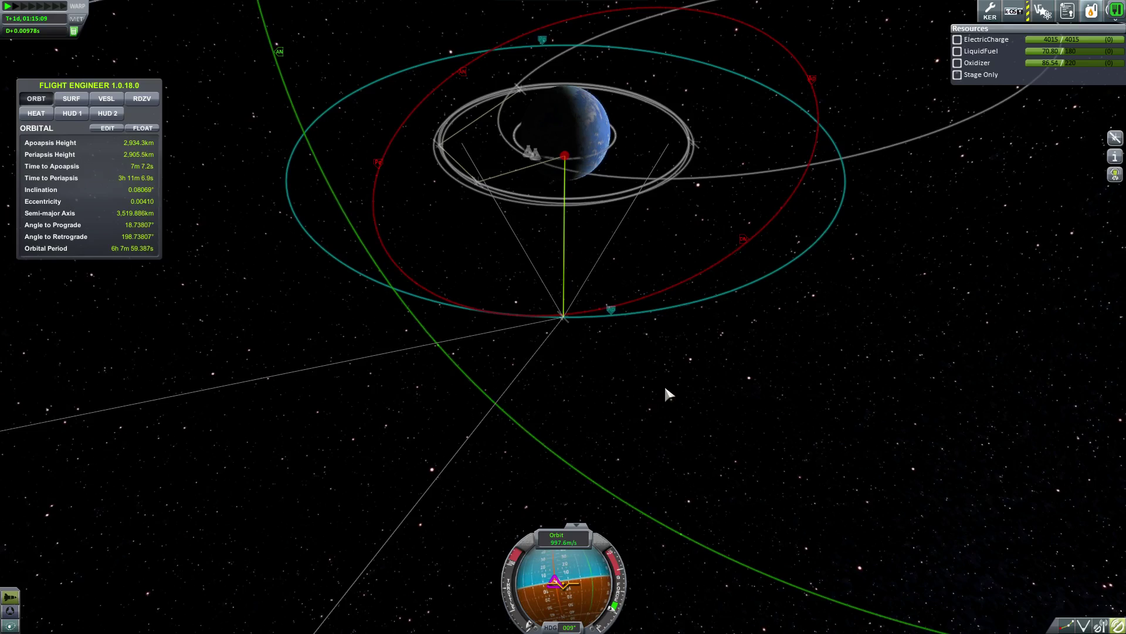
key("m")
mouse_move(765, 349)
left_mouse_down()
mouse_move(699, 350)
mouse_move(782, 350)
left_mouse_up()
scroll(782, 349, "up", 2)
scroll(780, 355, "up", 3)
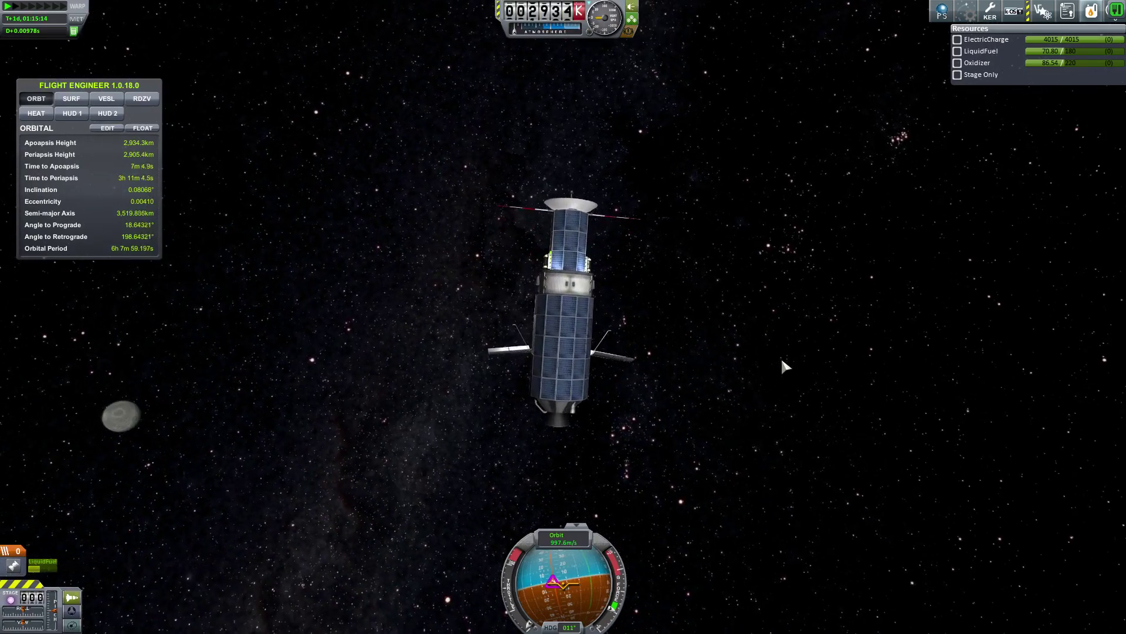
scroll(781, 356, "up", 2)
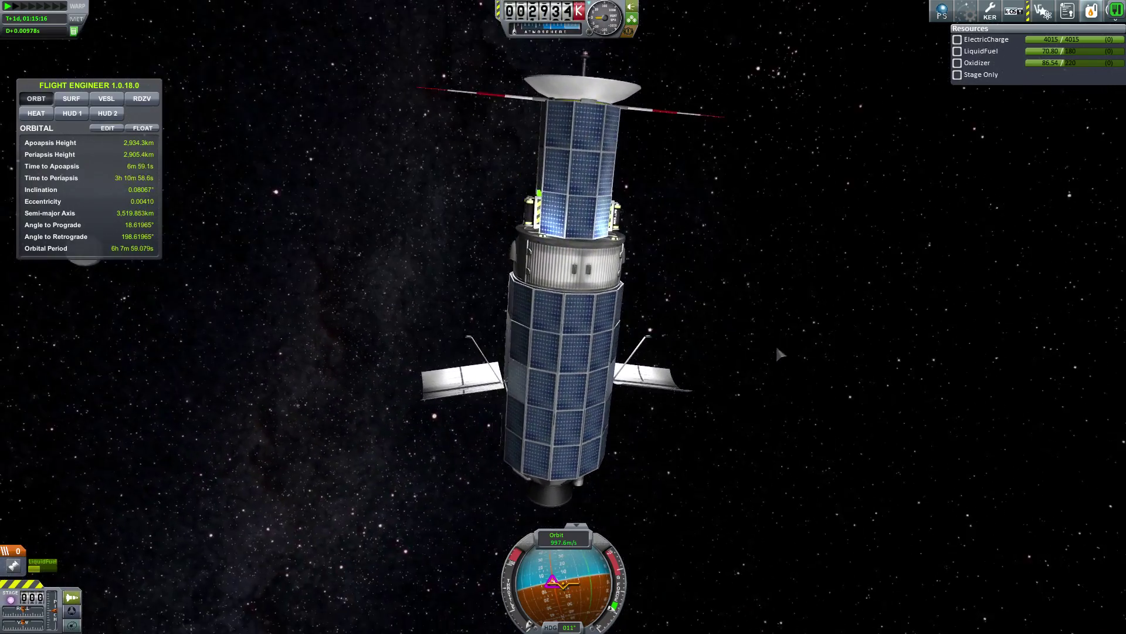
Step: Orbit the camera around KeoSat1 and bring up the Reflectron KR-7 dish's part details
mouse_move(778, 354)
left_mouse_down()
mouse_move(880, 407)
mouse_move(933, 407)
left_mouse_up()
mouse_move(835, 305)
left_mouse_down()
mouse_move(775, 338)
mouse_move(764, 380)
left_mouse_up()
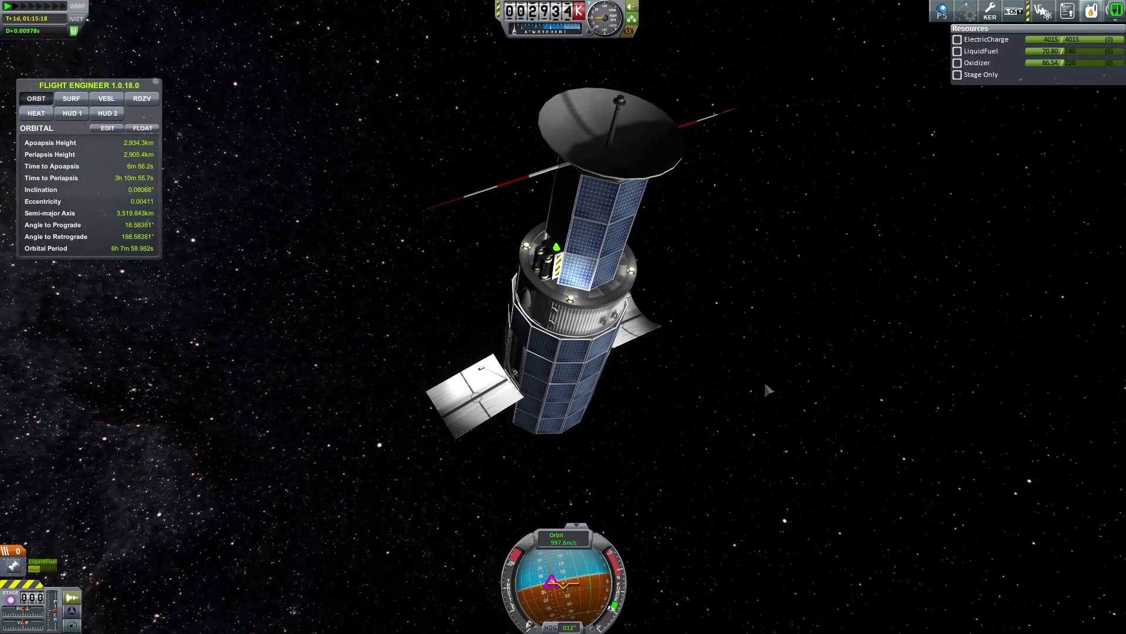
right_click(612, 167)
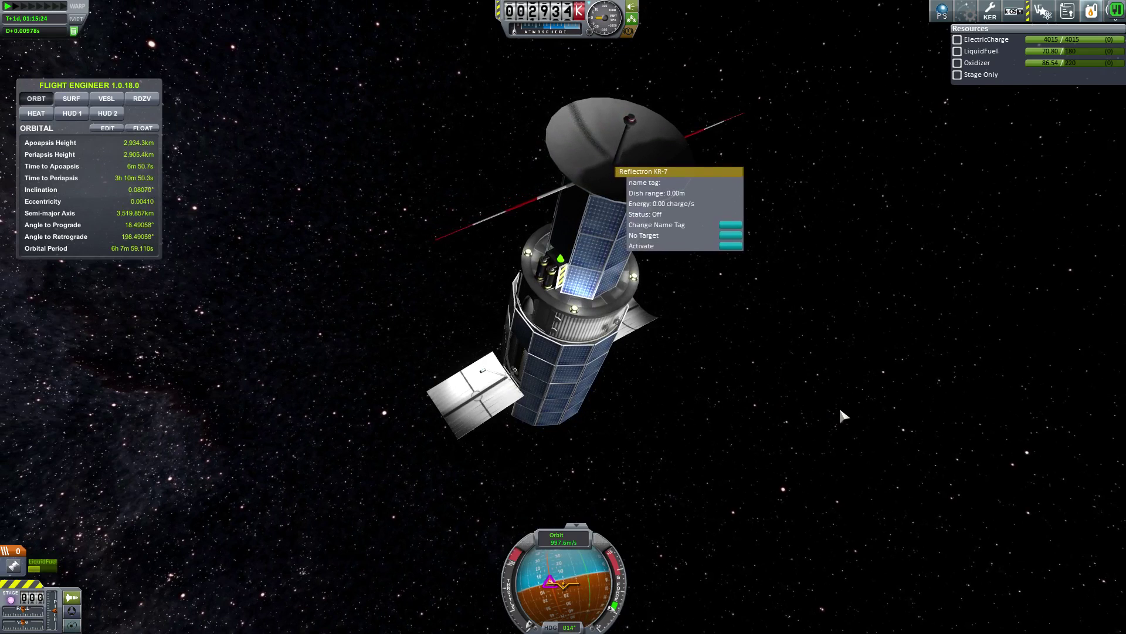
Step: Open KeoSat1's kOS terminal, read the Reflectron KR-7 index-out-of-range error, and close it
left_click(1013, 13)
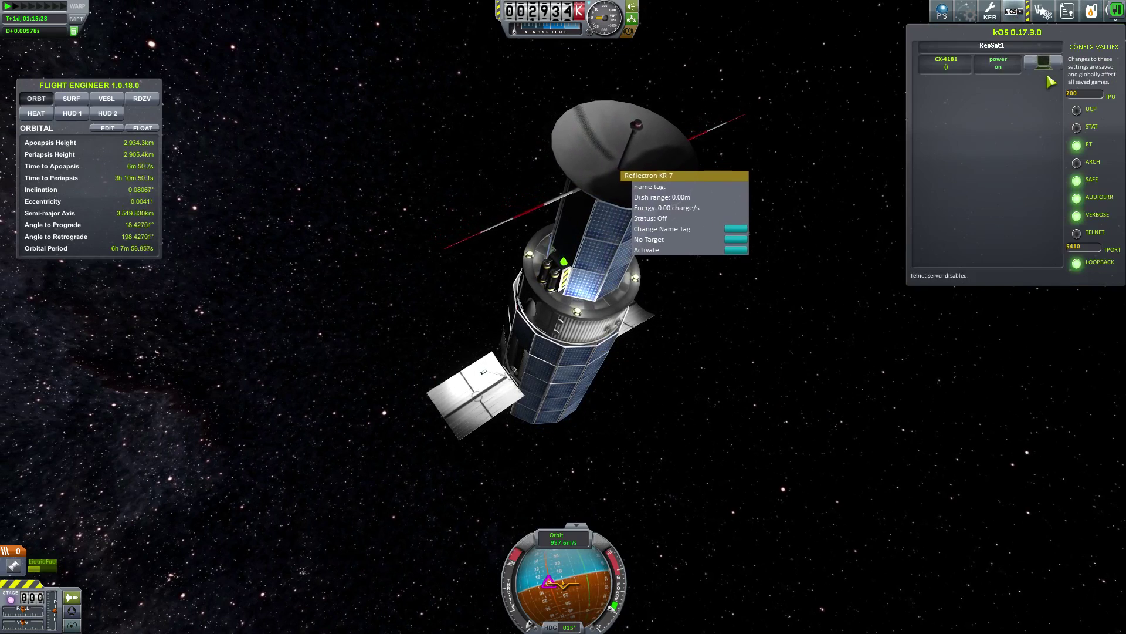
left_click(1044, 62)
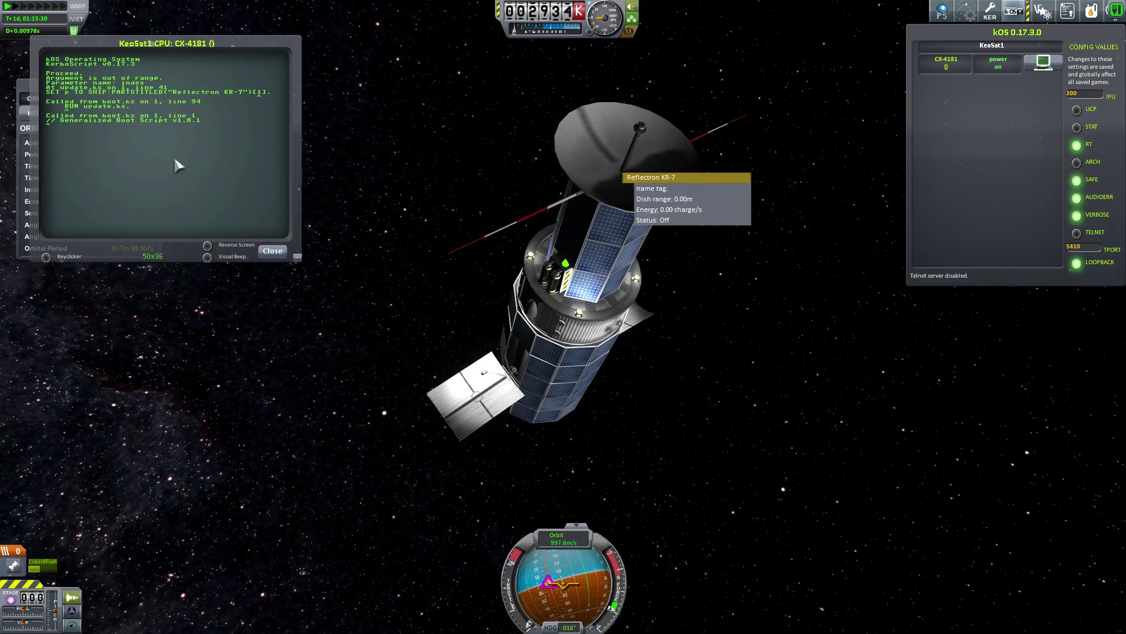
left_click_drag(186, 45, 278, 219)
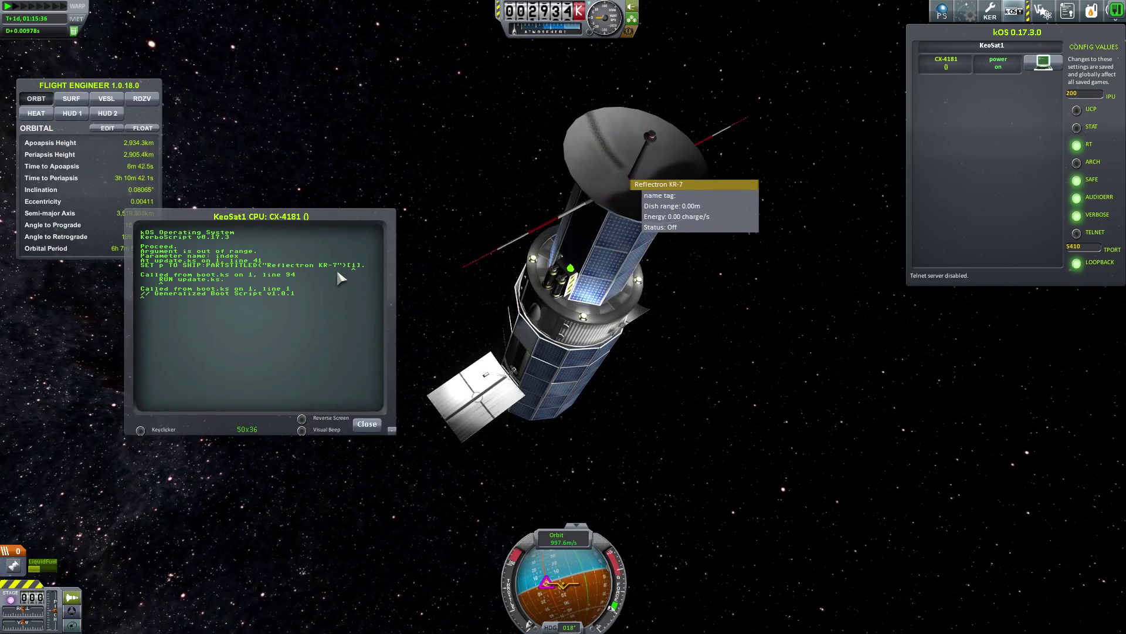
left_click(366, 425)
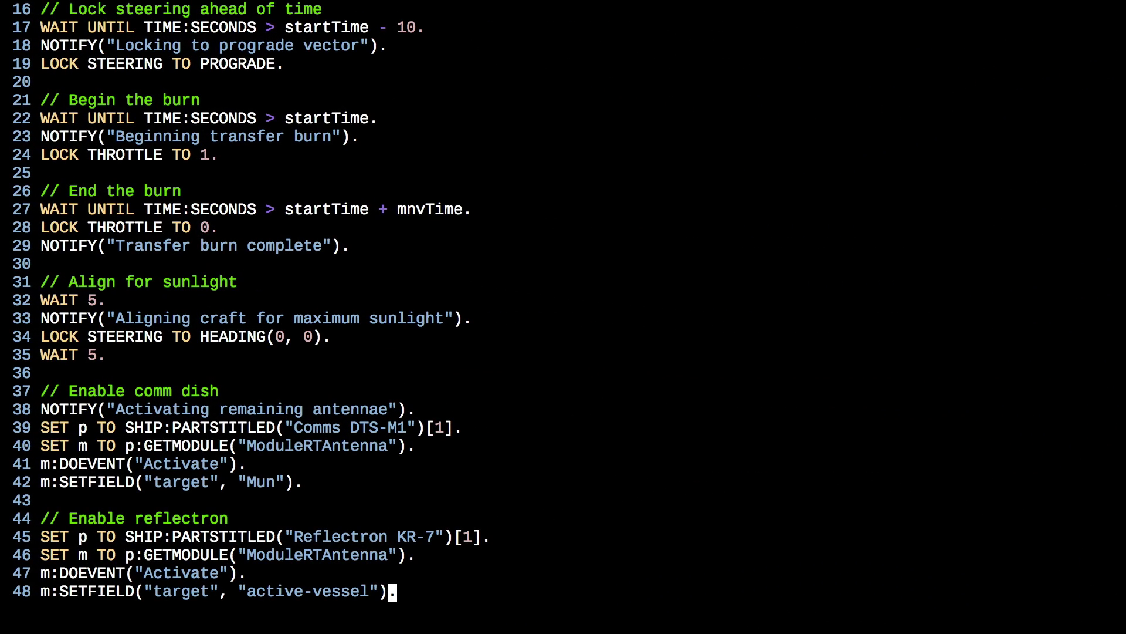
key("Up")
key("Left")
key("Left")
key("Left")
key("Left")
key("Left")
key("Left")
key("Right")
key("Right")
key("Right")
key("Right")
key("Right")
key("Right")
key("Down")
key("Down")
key("Right")
key("Right")
key("Right")
key("i")
key("BackSpace")
key("Escape")
key("Down")
key("u")
key("Down")
key("Down")
key("Up")
Step: Move through the KeoSat1 script, past the reflectron lines, to the RETROGRADE steering line
key("Down")
key("Down")
key("Down")
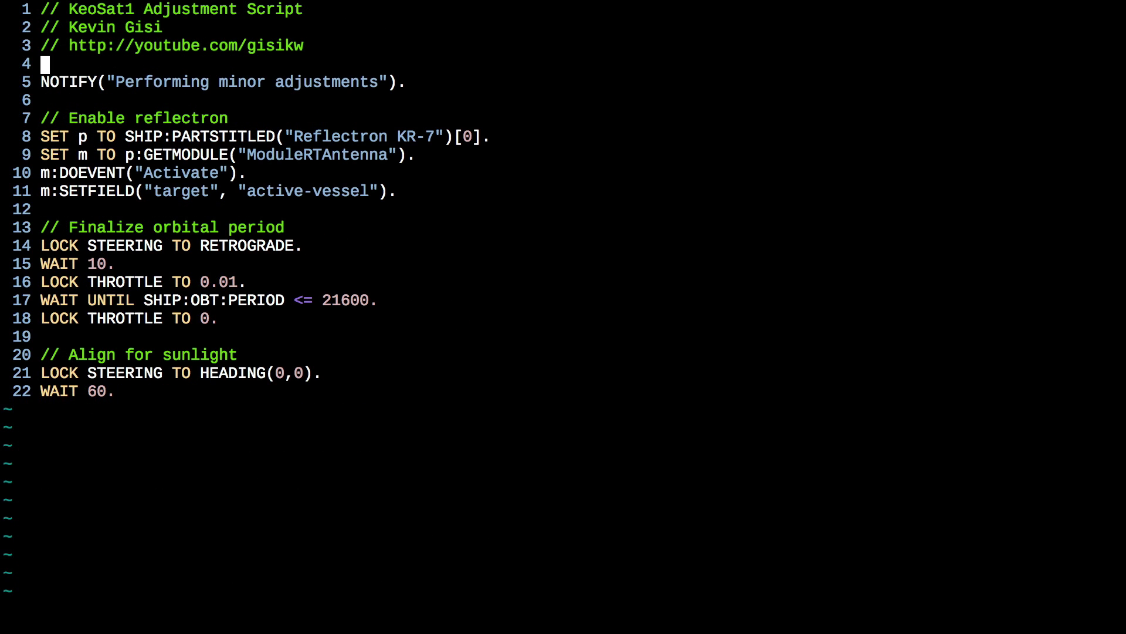
key("Right")
key("Right")
key("Right")
key("Down")
key("Down")
key("Down")
key("Down")
key("Left")
key("Left")
key("Left")
key("Left")
key("Left")
key("Left")
key("Left")
key("Down")
key("Down")
key("Down")
key("w")
key("w")
key("w")
Step: Append a trial ' 6 * 60 * 60' after 21600, delete it again, and save
key("A")
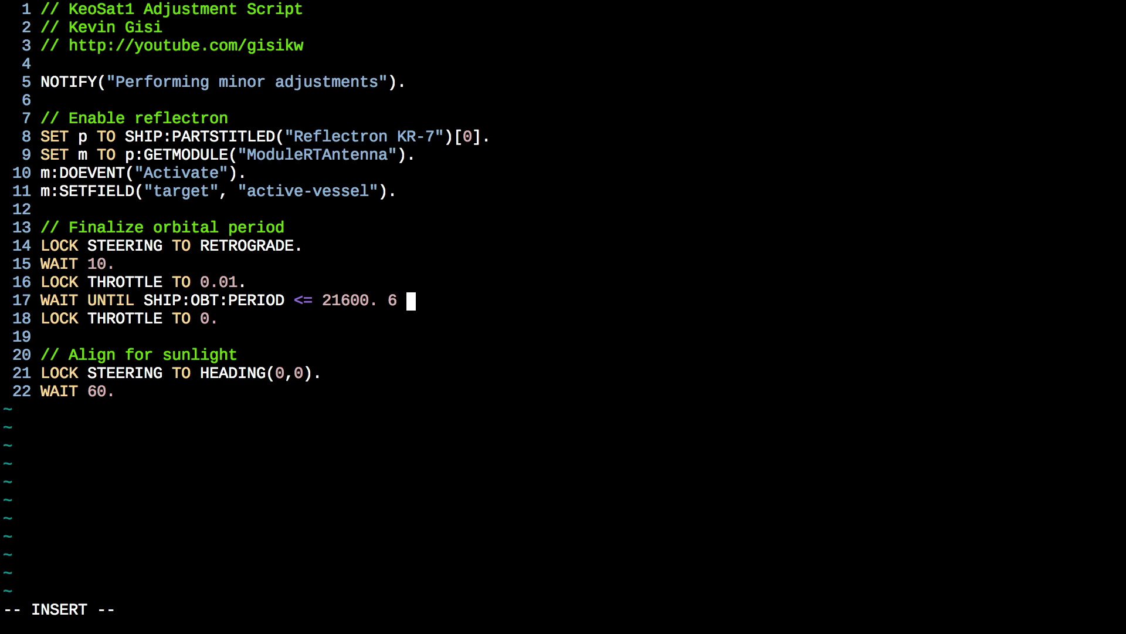
type("* 60 * 60j")
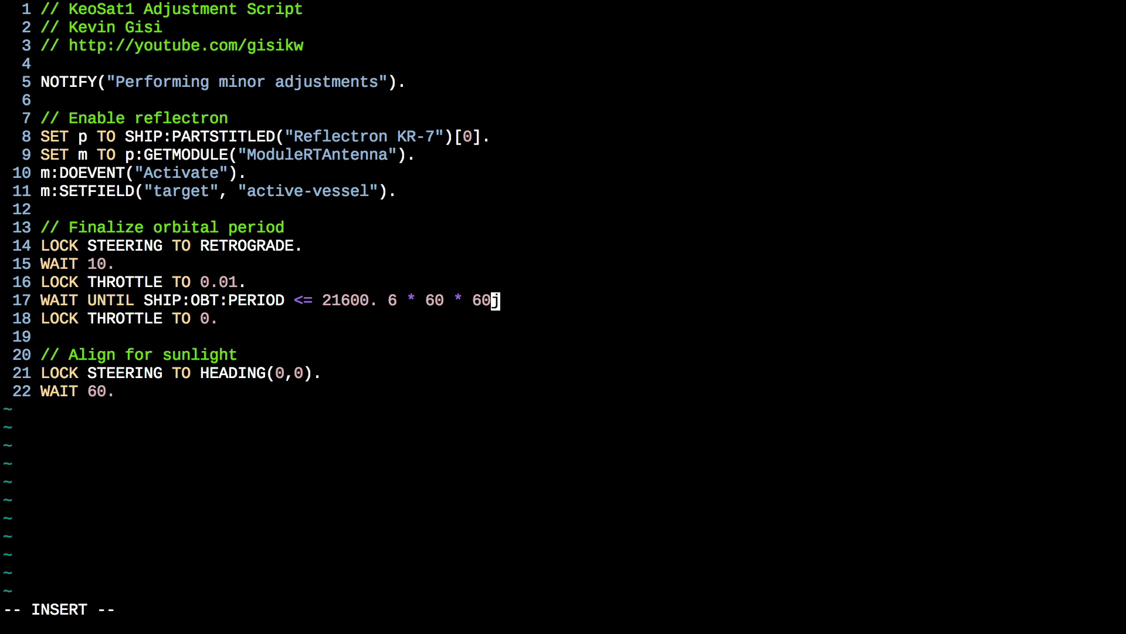
key("Escape")
key("b")
key("b")
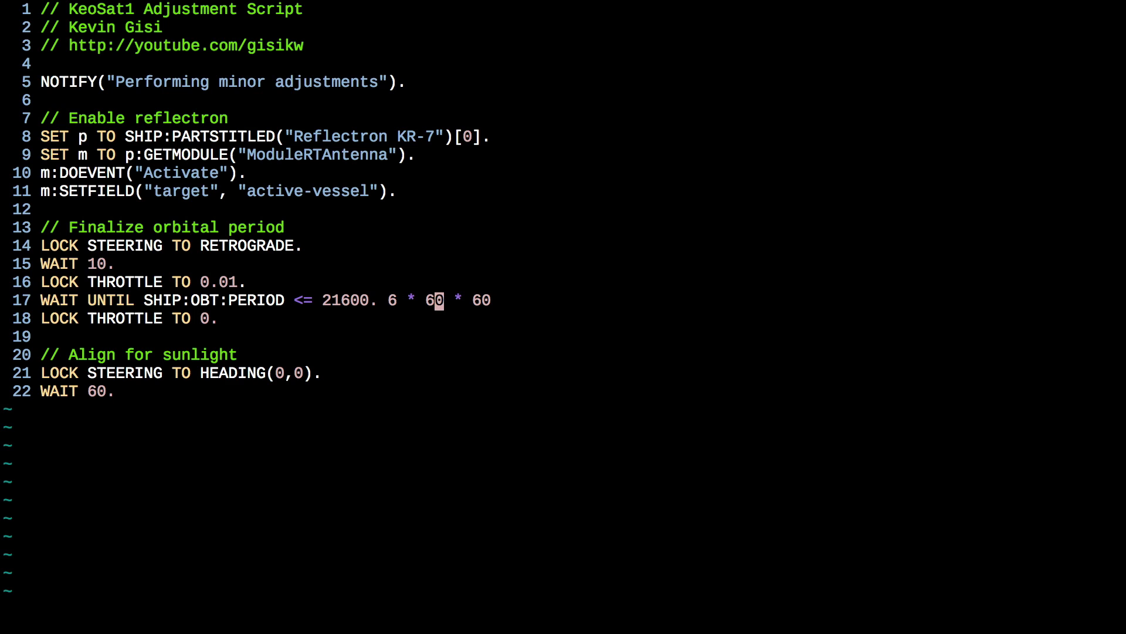
key("shift+d")
type(":w")
key("Return")
Step: Step through the 21600 period value and down the script to the final wait line
key("l")
key("f")
key("2")
key("f")
key("0")
key("j")
key("j")
key("j")
key("j")
key("j")
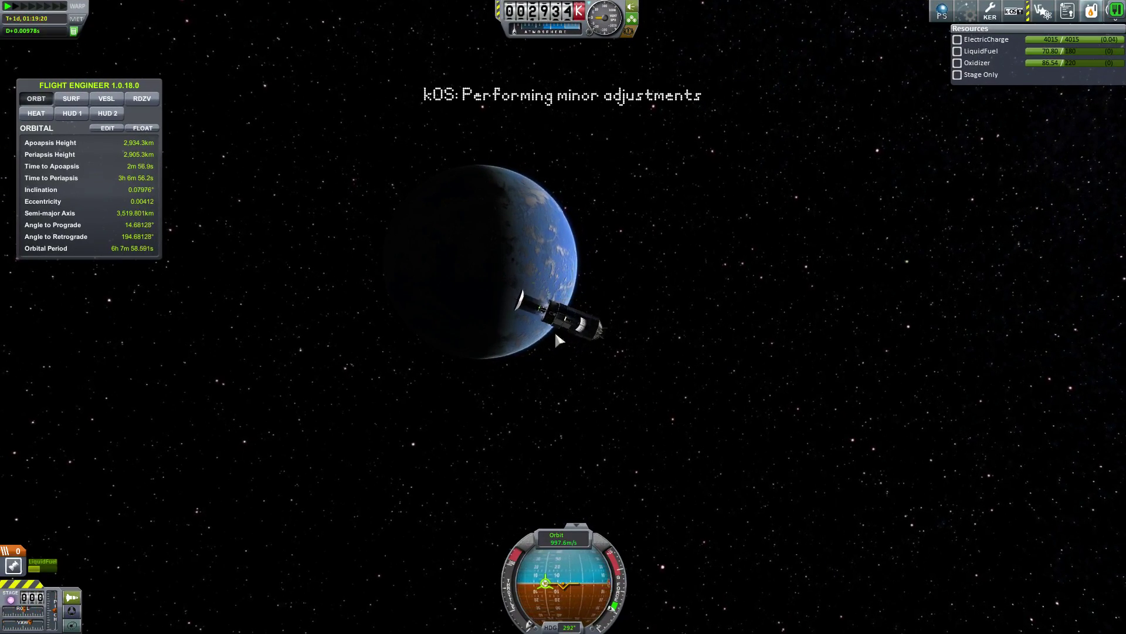
Step: Trim KeoSat1's period to just under six hours, cut throttle, and inspect the Reflectron KR-7 antenna
left_click_drag(488, 427, 696, 450)
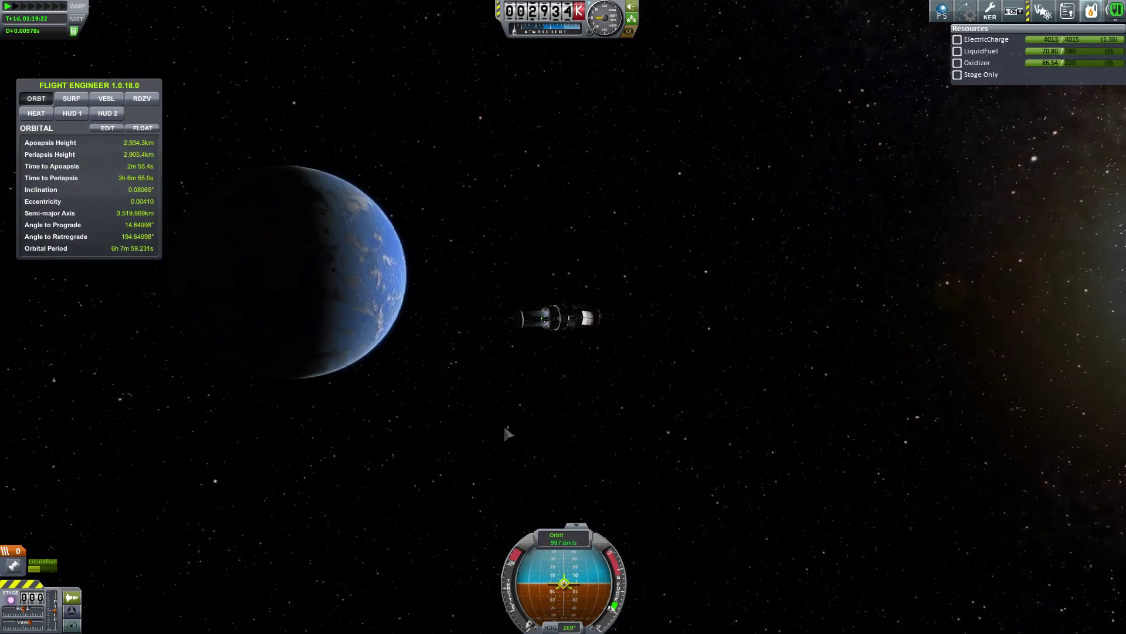
left_click_drag(507, 433, 465, 432)
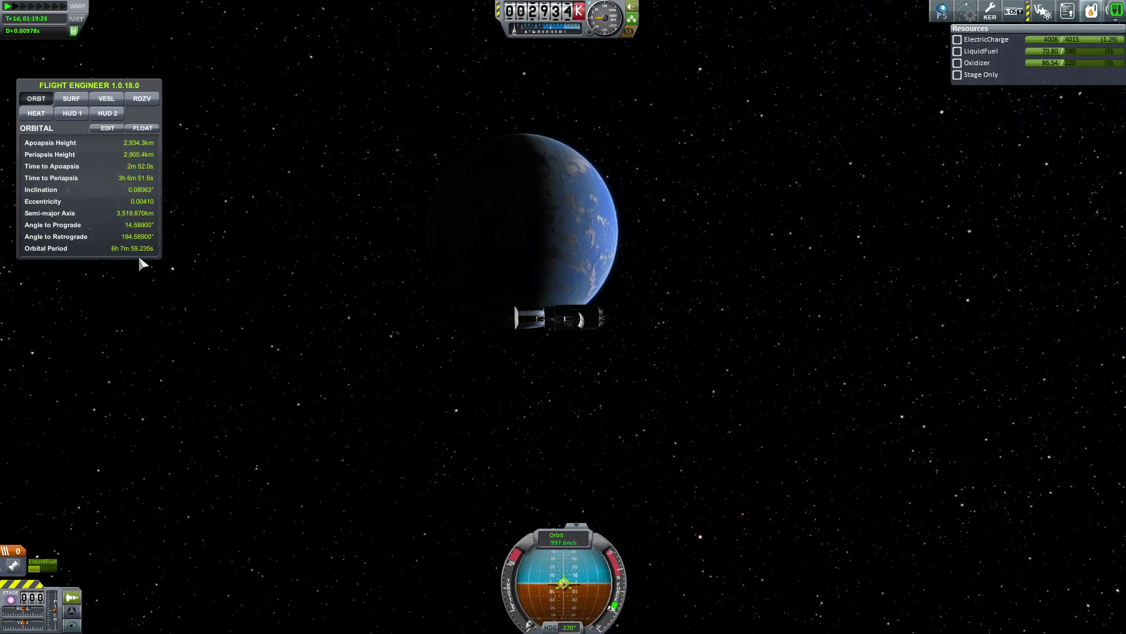
key("shift")
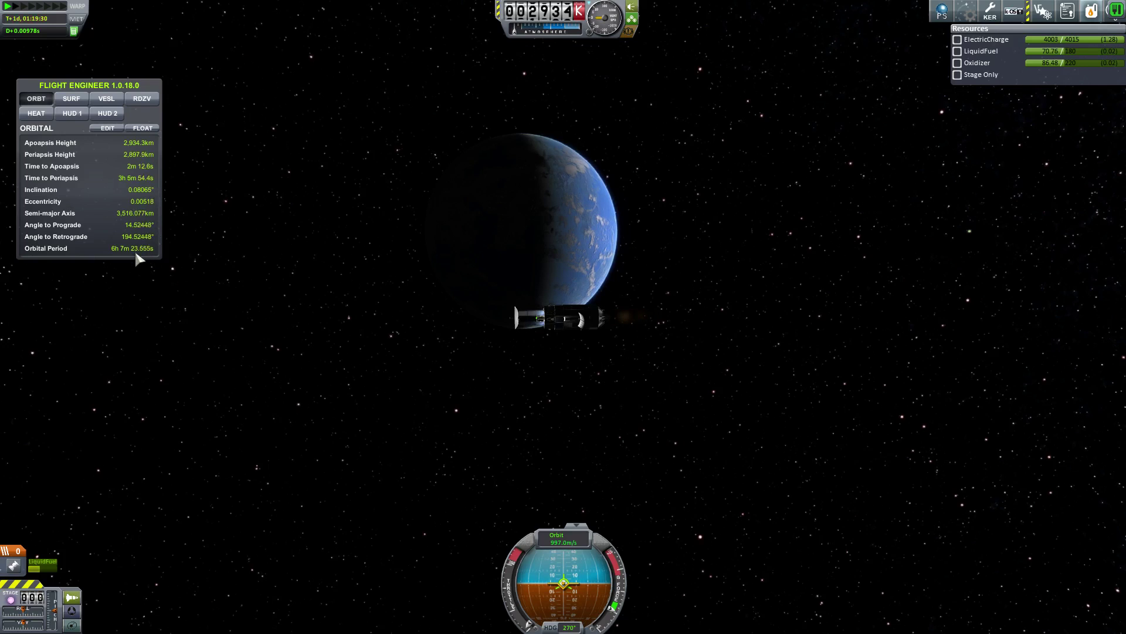
mouse_move(392, 554)
left_mouse_down()
mouse_move(440, 451)
mouse_move(351, 372)
mouse_move(214, 314)
left_mouse_up()
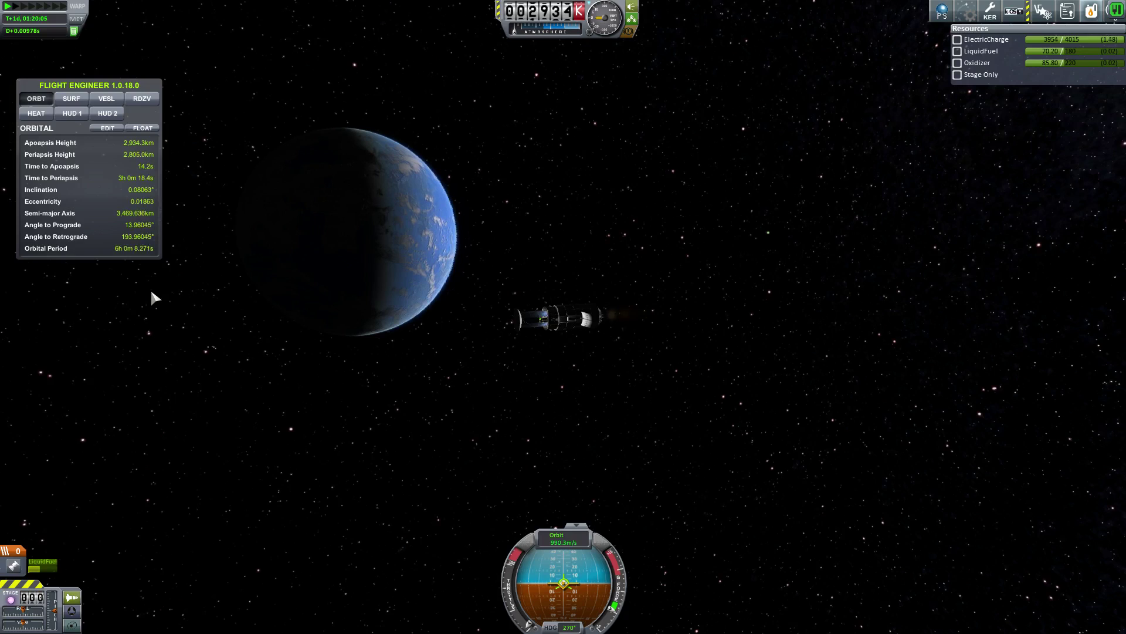
key("x")
key("d")
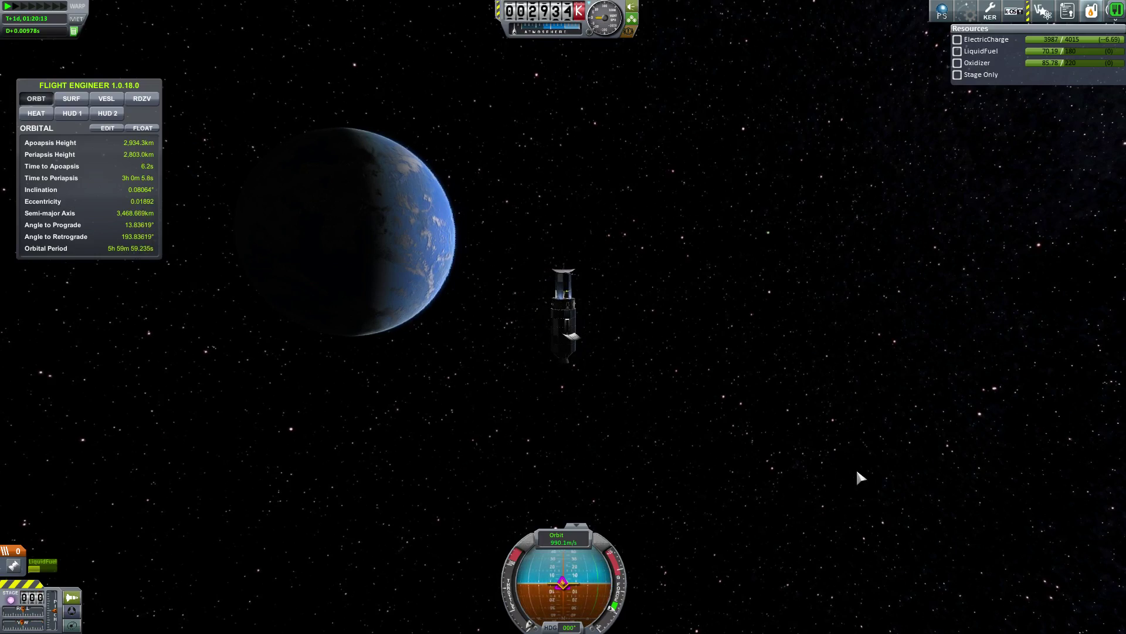
left_click_drag(857, 468, 290, 440)
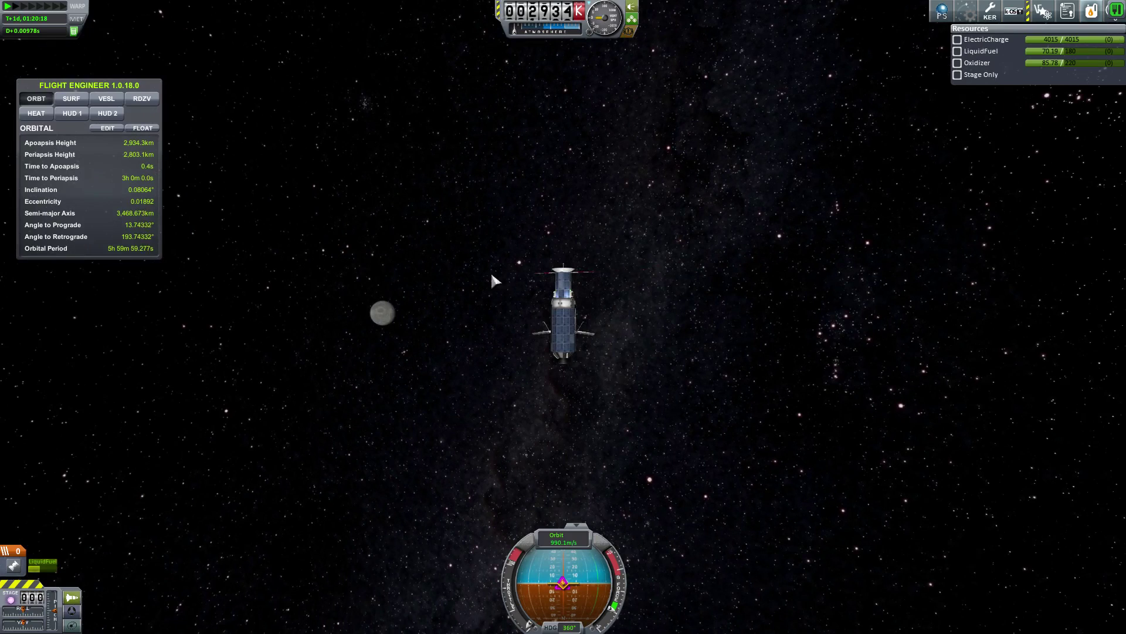
right_click(562, 271)
Step: In the orbital map, check OmniSat 3's actions and set KeoSat1 as the target
left_click_drag(466, 162, 670, 397)
key("m")
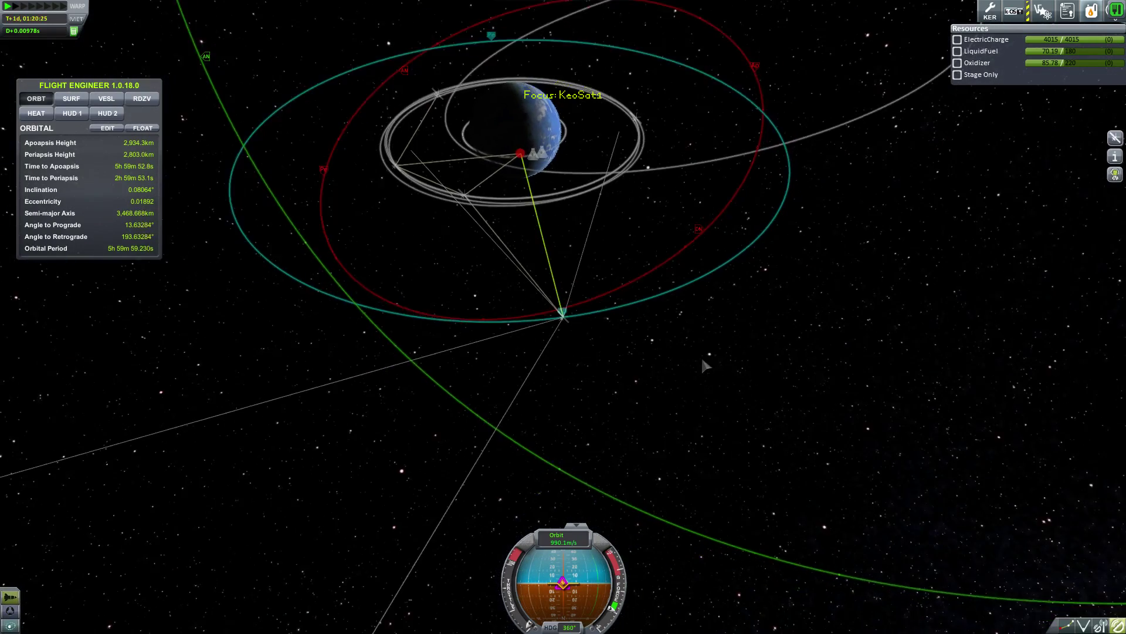
scroll(563, 290, "up", 3)
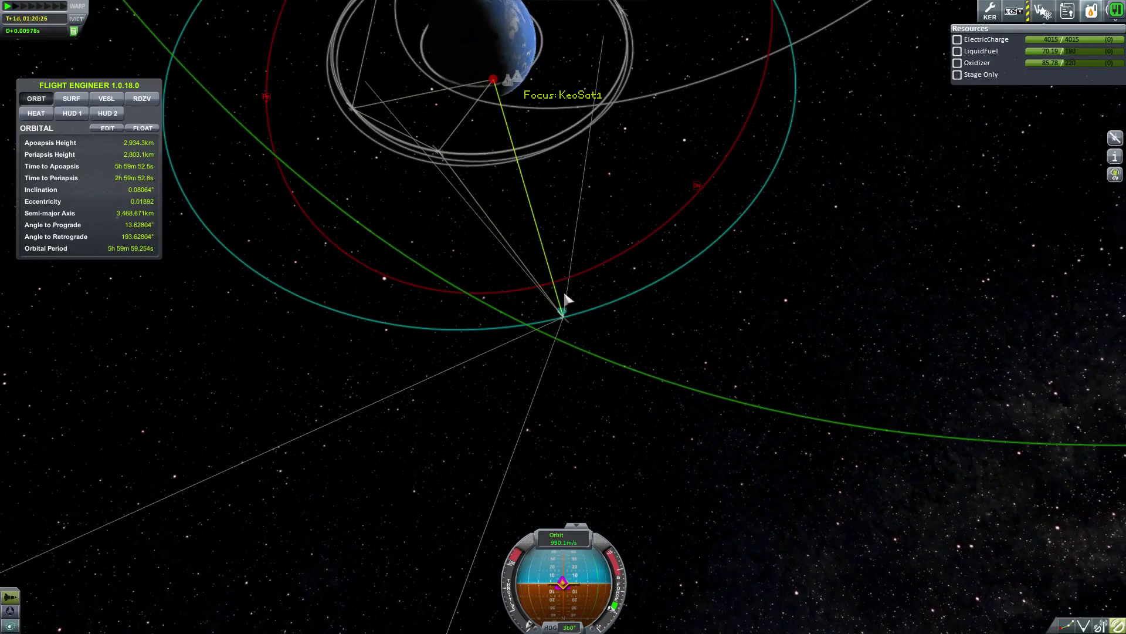
left_click(438, 154)
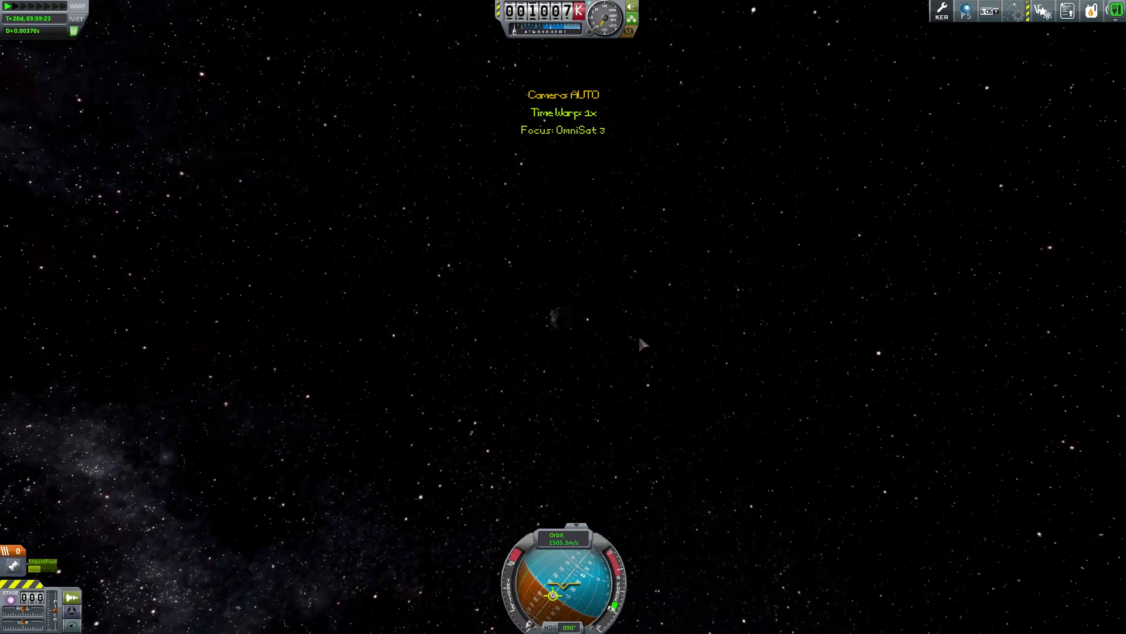
key("m")
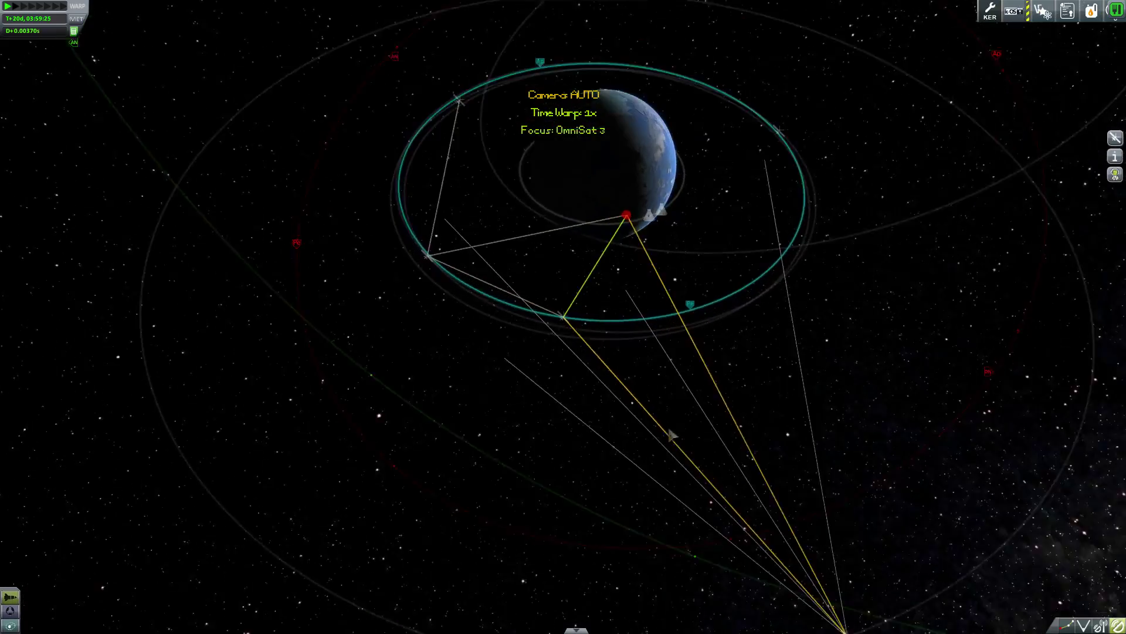
mouse_move(672, 436)
left_mouse_down()
mouse_move(899, 342)
mouse_move(674, 306)
mouse_move(695, 240)
left_mouse_up()
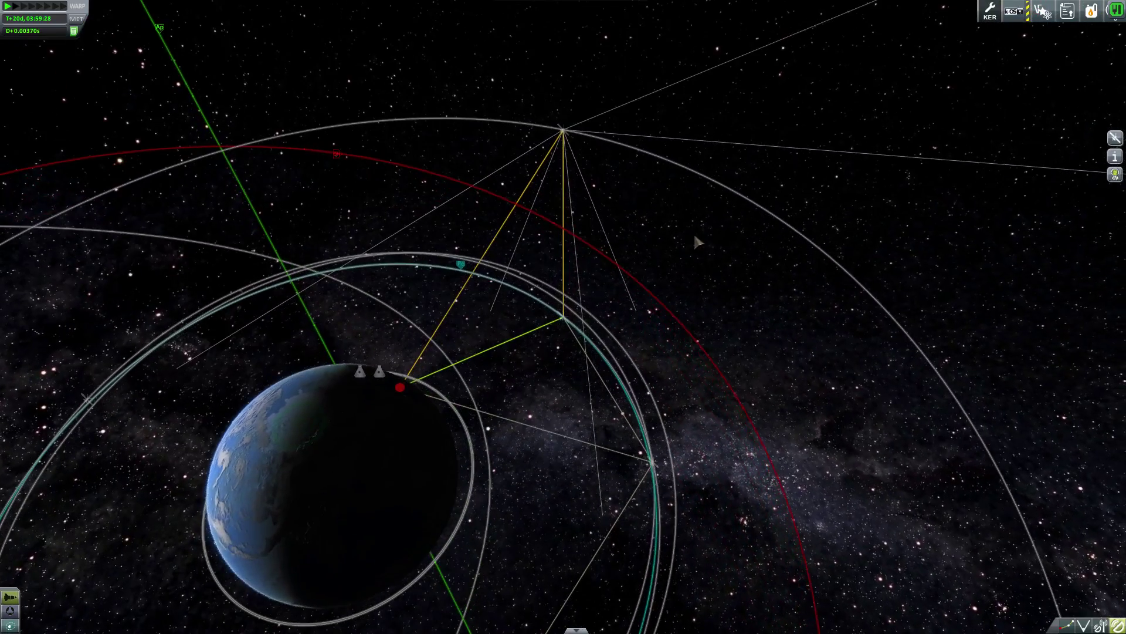
left_click(566, 137)
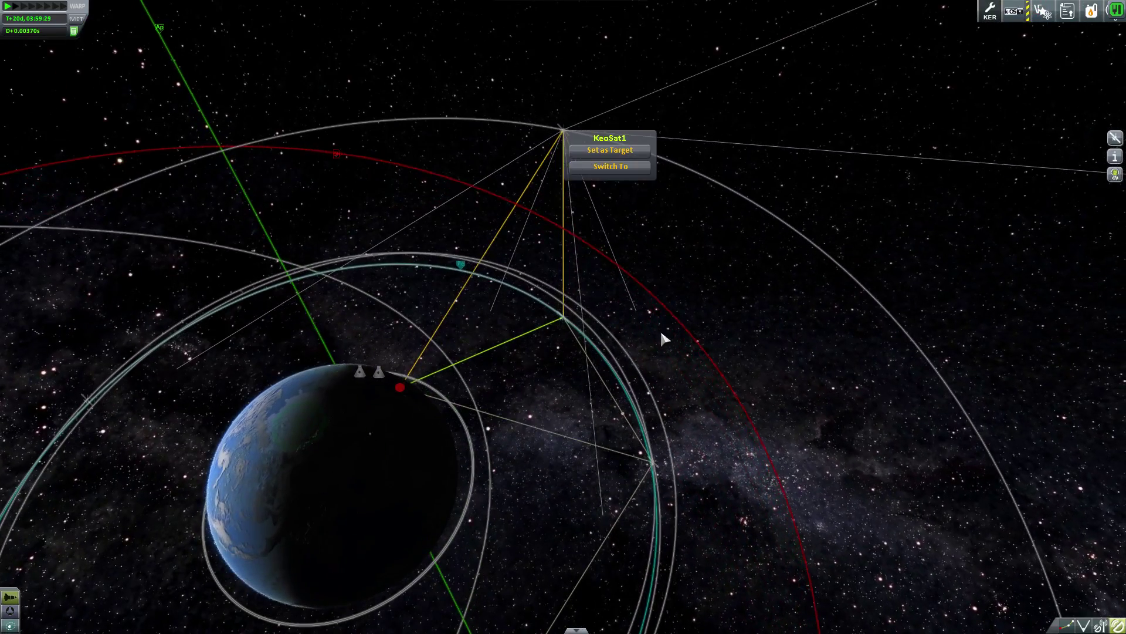
left_click(608, 150)
Step: Cycle the communication-link display and rotate the map to view the relay links edge-on
mouse_move(726, 320)
left_mouse_down()
mouse_move(399, 245)
mouse_move(377, 309)
left_mouse_up()
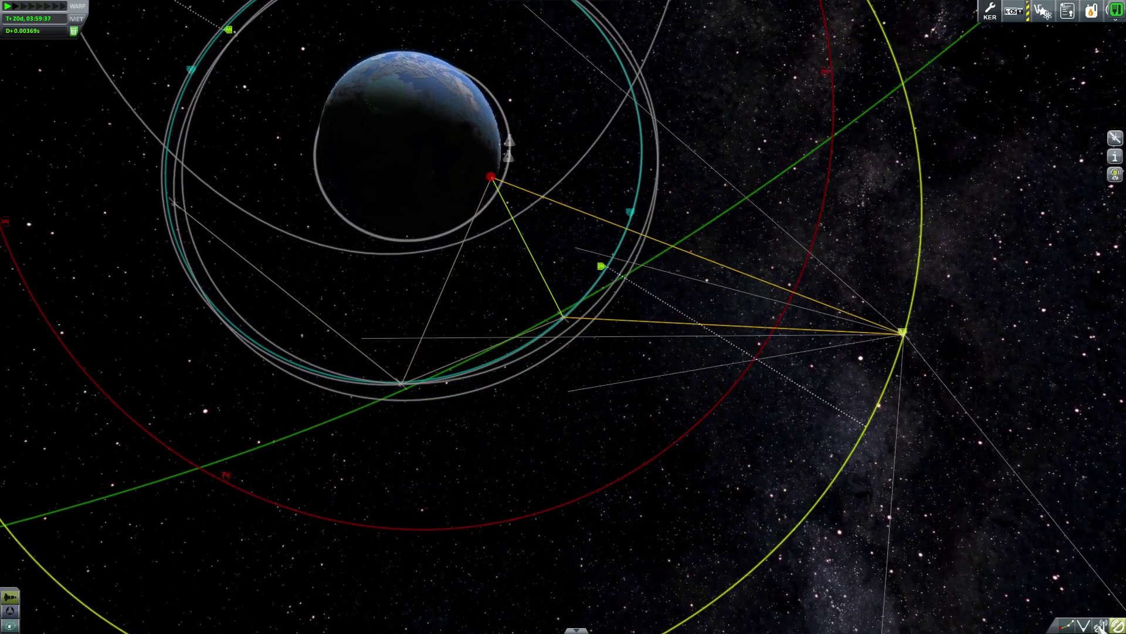
left_click(1100, 626)
left_click(1100, 625)
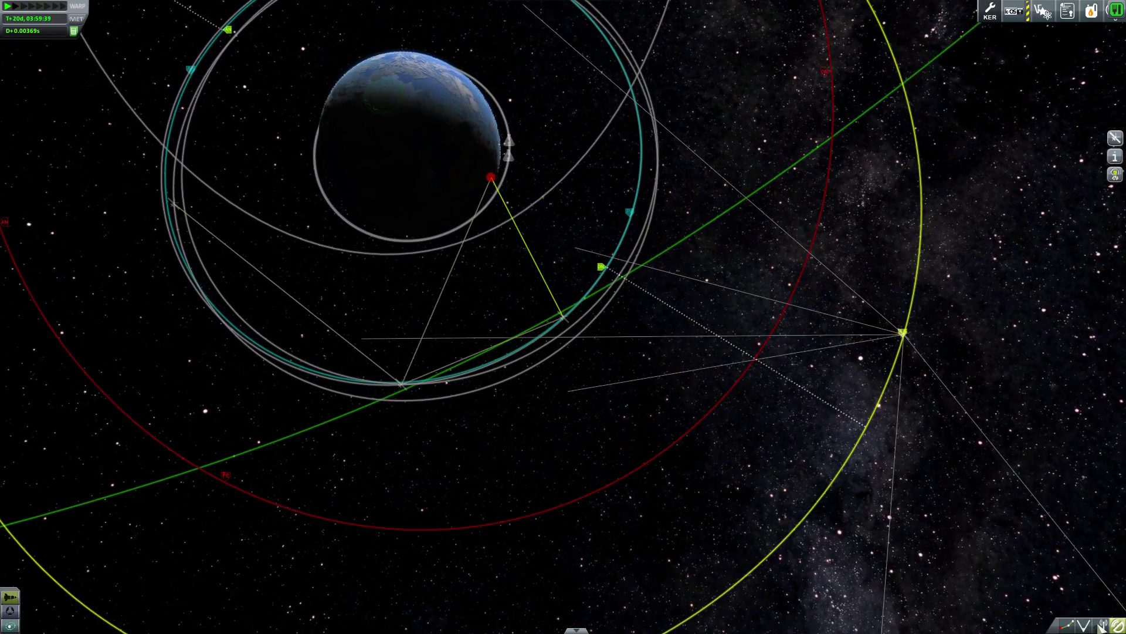
left_click(1100, 625)
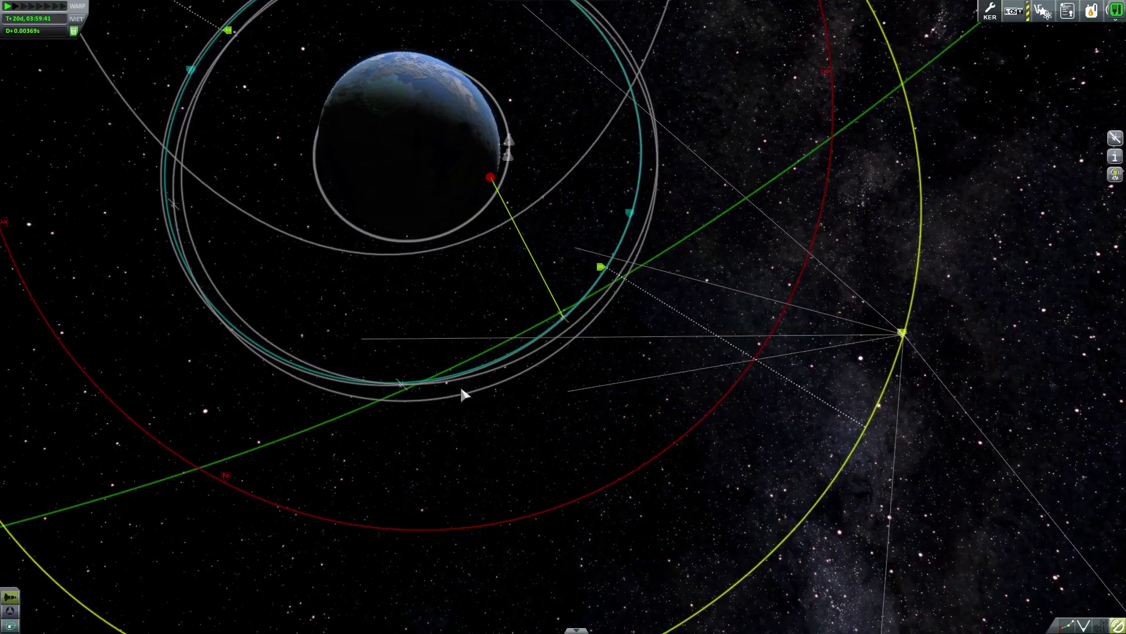
mouse_move(460, 385)
left_mouse_down()
mouse_move(741, 384)
mouse_move(701, 94)
left_mouse_up()
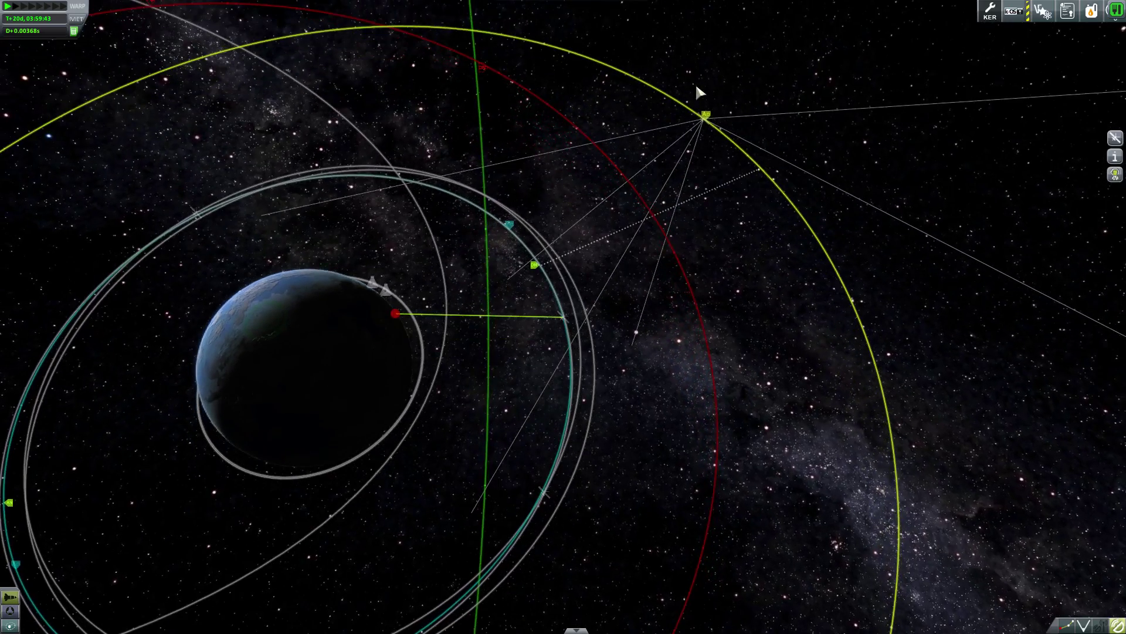
mouse_move(387, 226)
left_mouse_down()
mouse_move(638, 162)
mouse_move(631, 305)
mouse_move(658, 344)
mouse_move(636, 469)
left_mouse_up()
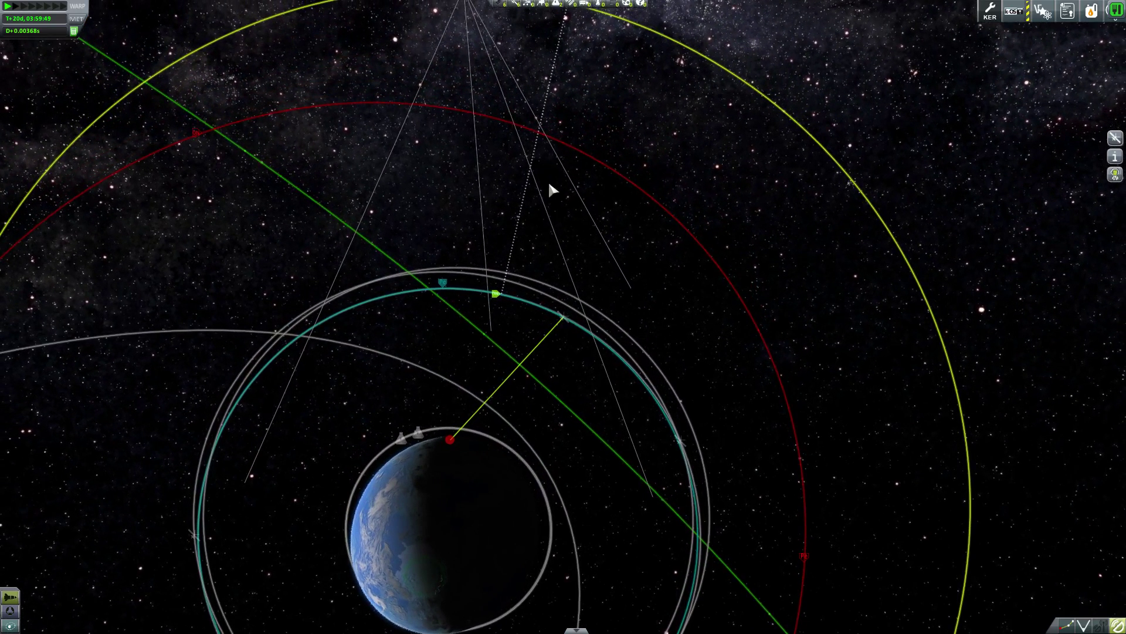
mouse_move(497, 295)
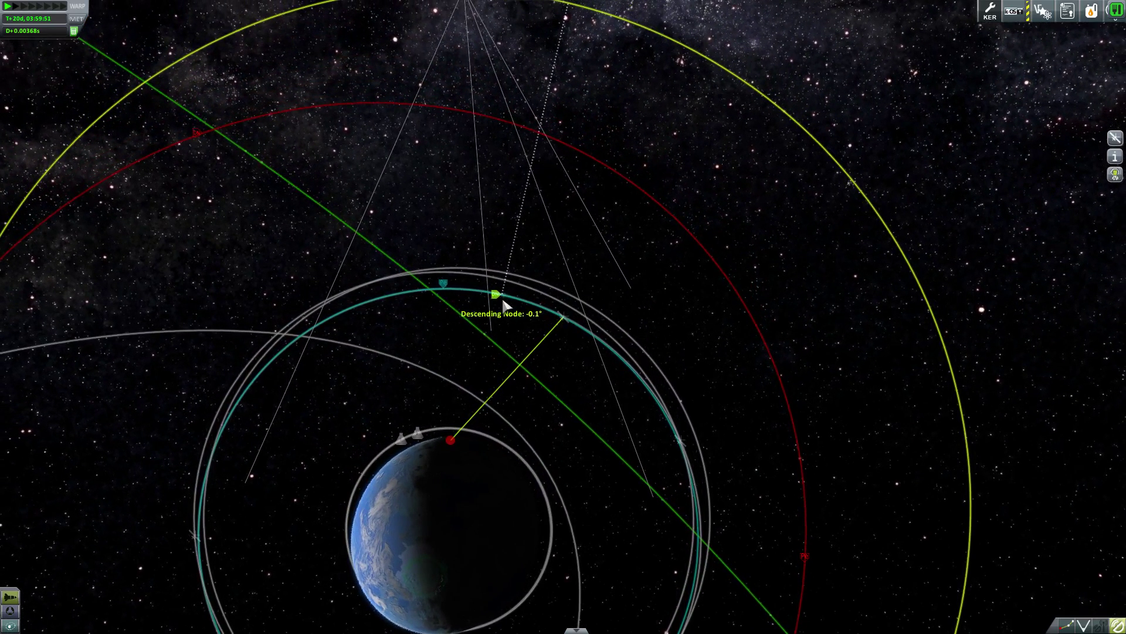
left_click_drag(647, 329, 710, 122)
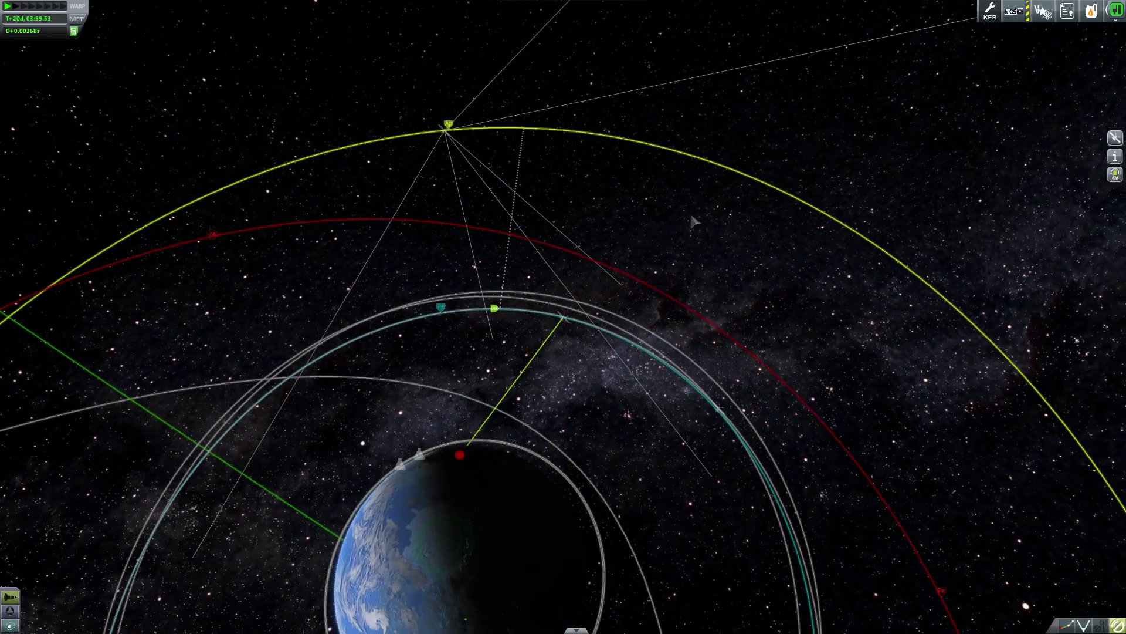
left_click_drag(690, 211, 598, 132)
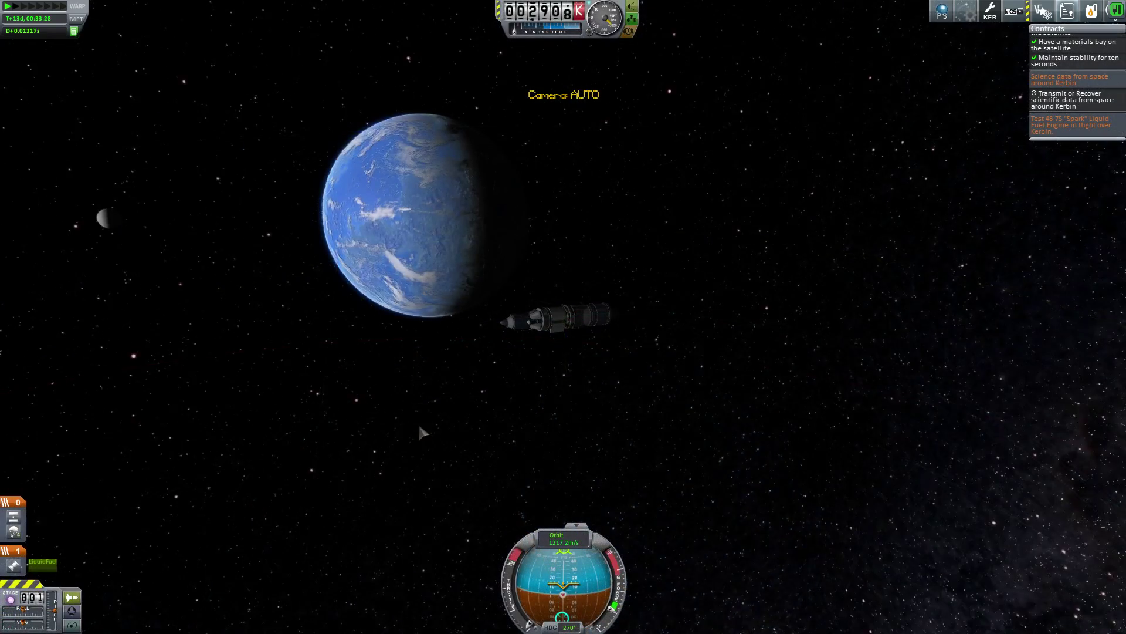
Step: Transmit the temperature scan data home and dismiss the Contract Complete notice
left_click_drag(421, 432, 709, 412)
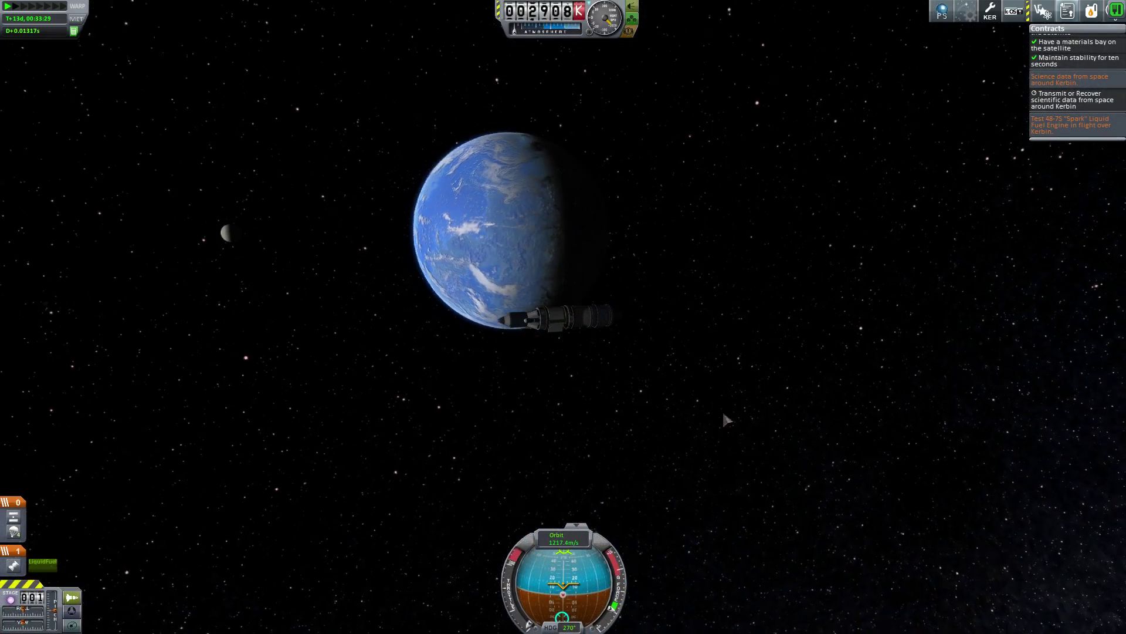
key("1")
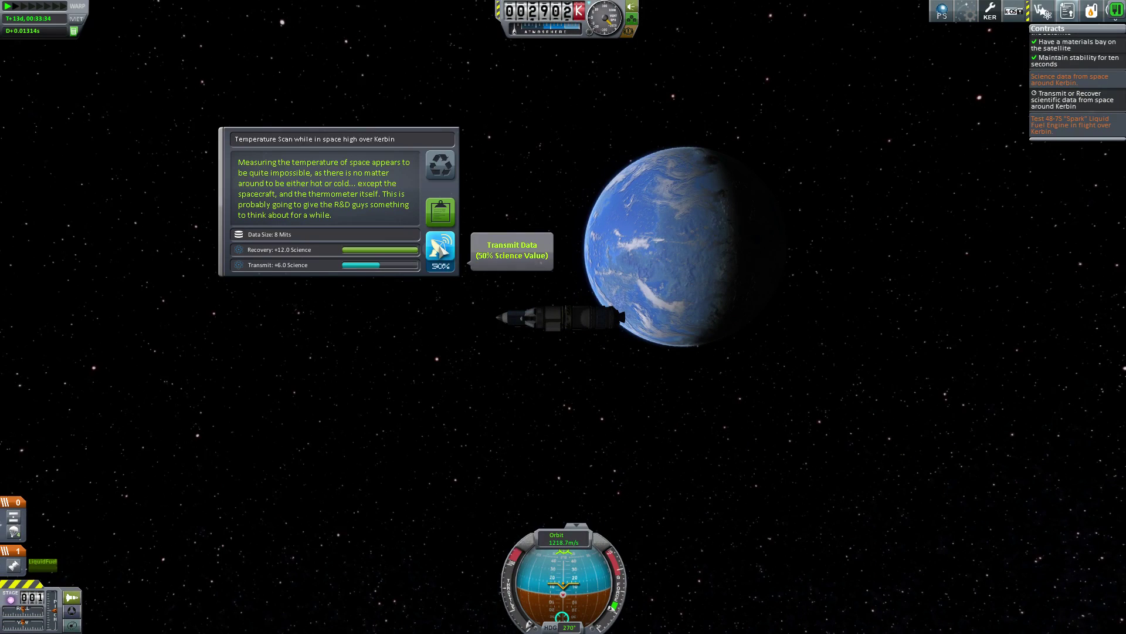
left_click(440, 246)
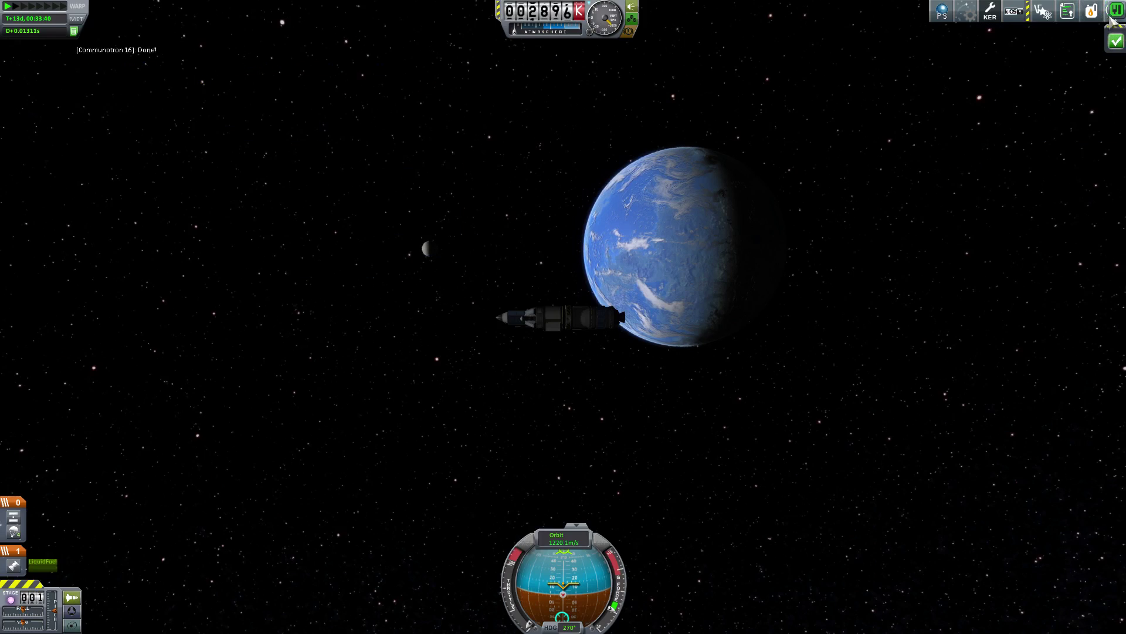
left_click(1116, 41)
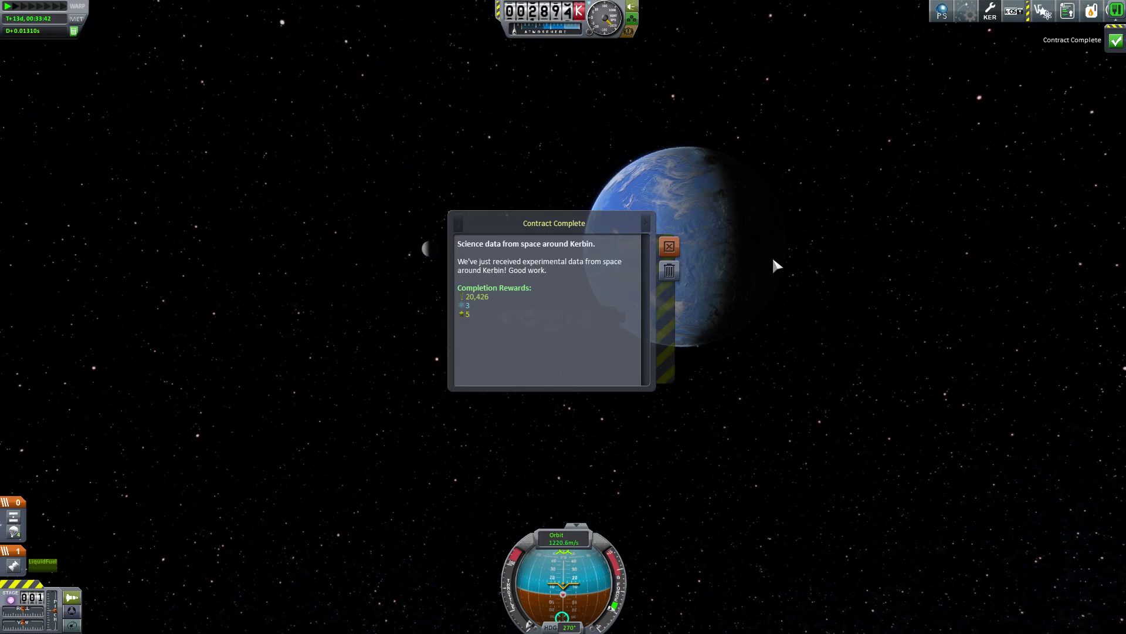
left_click(669, 271)
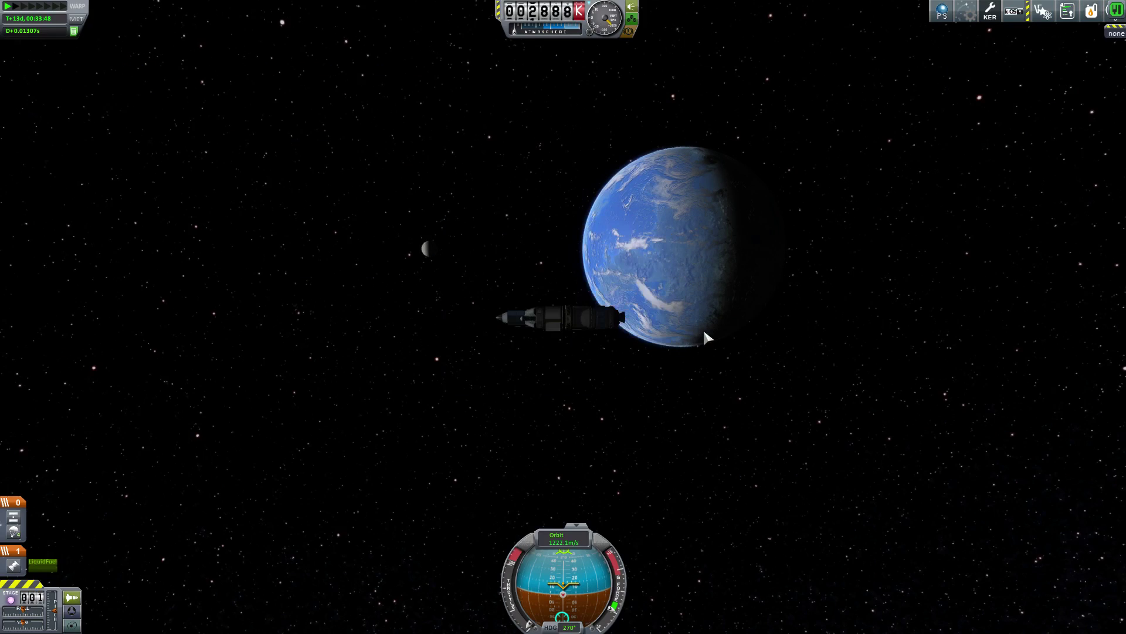
Step: Check the orbits around Kerbin on the orbital map from a couple of angles
left_click_drag(790, 359, 772, 375)
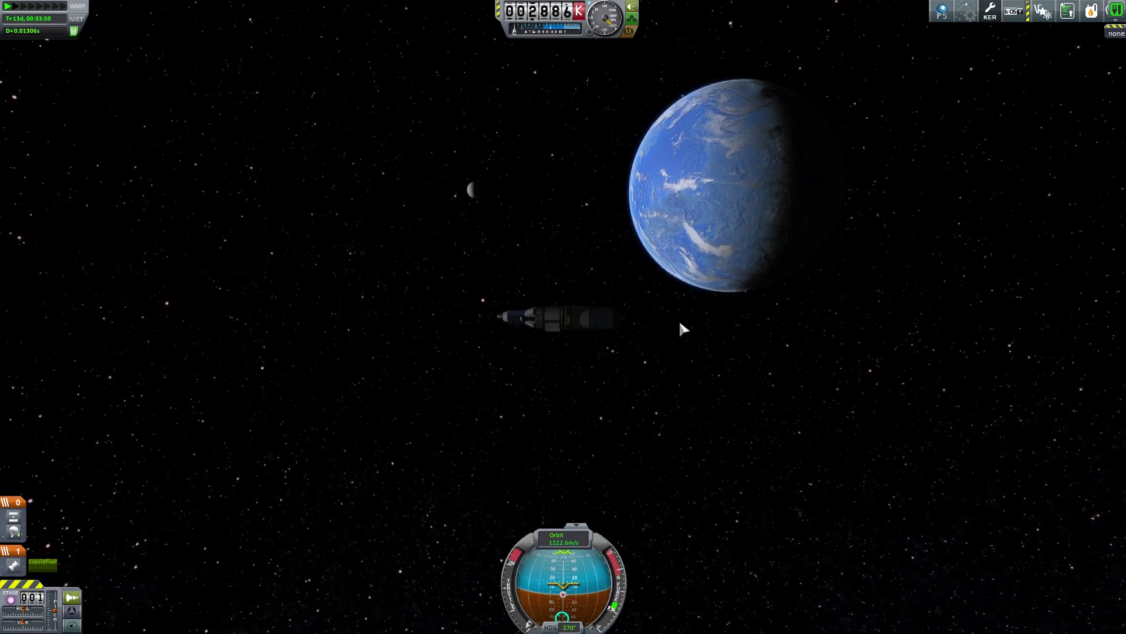
key("m")
mouse_move(768, 319)
left_mouse_down()
mouse_move(337, 362)
mouse_move(344, 346)
left_mouse_up()
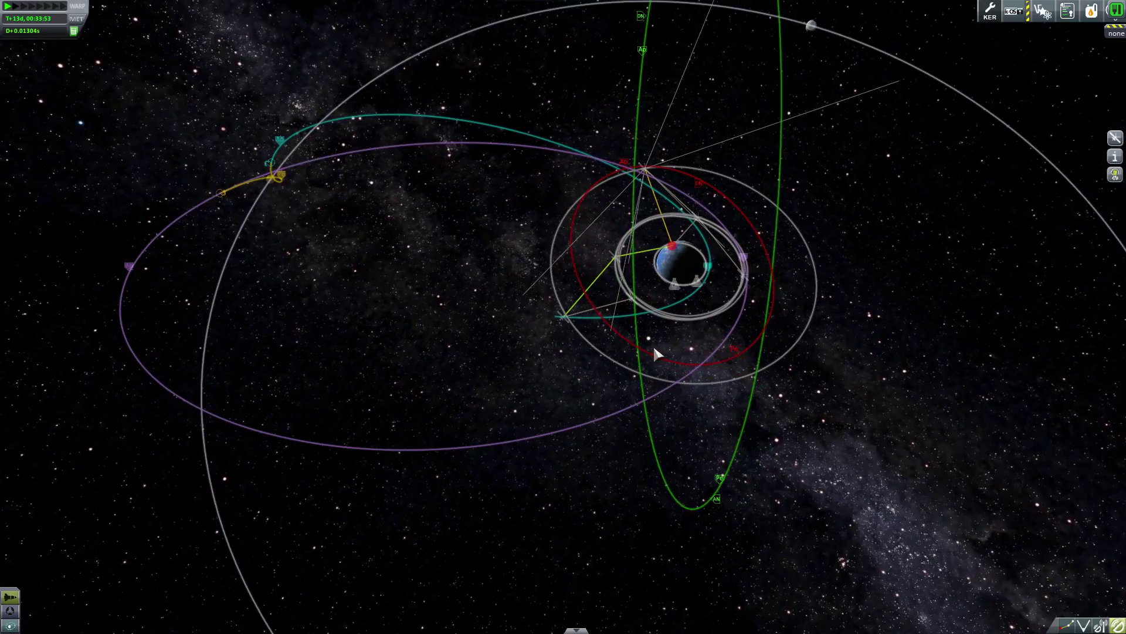
mouse_move(625, 382)
left_mouse_down()
mouse_move(699, 343)
mouse_move(664, 284)
left_mouse_up()
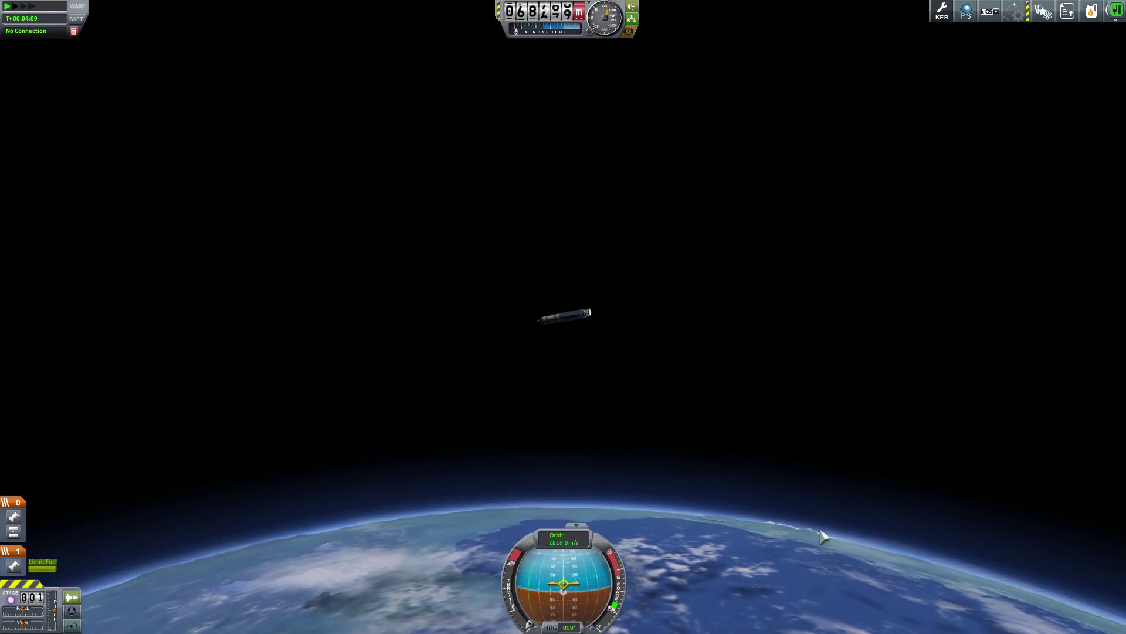
scroll(837, 514, "up", 3)
Step: Time-warp MinSat1 to its 80 km apoapsis and return to the flight view
key("m")
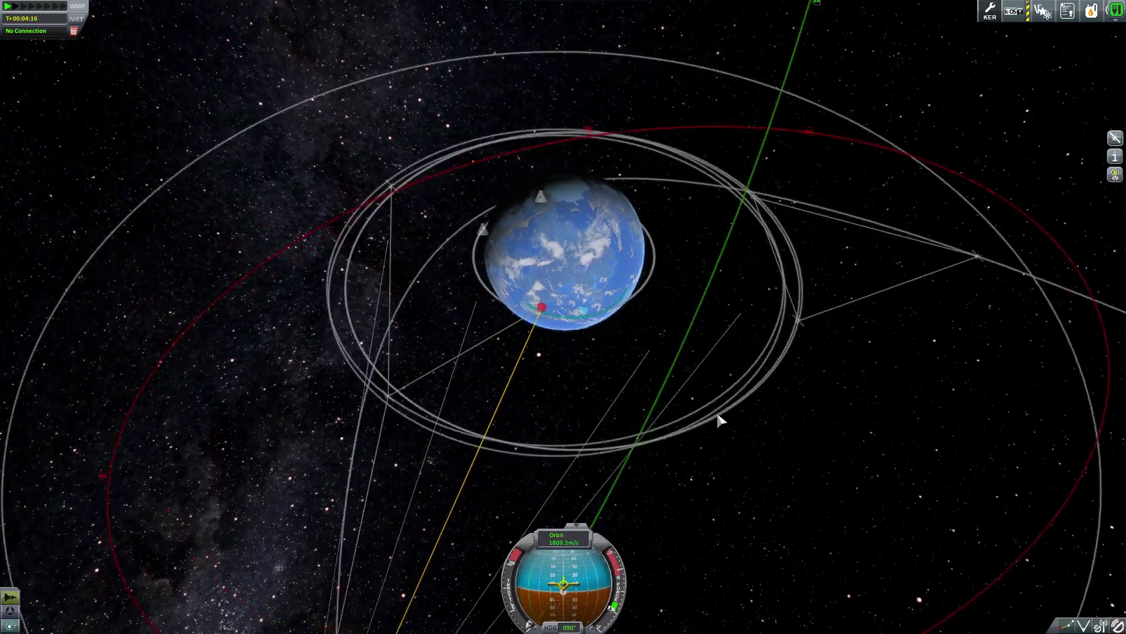
scroll(718, 417, "up", 5)
key("period")
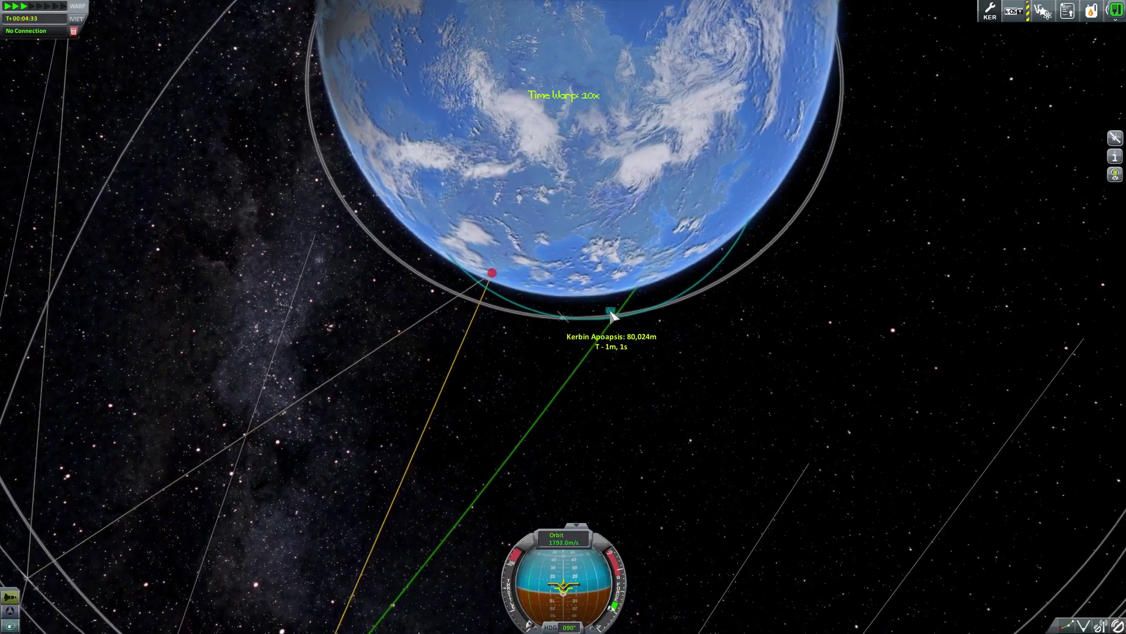
scroll(630, 348, "up", 3)
key("m")
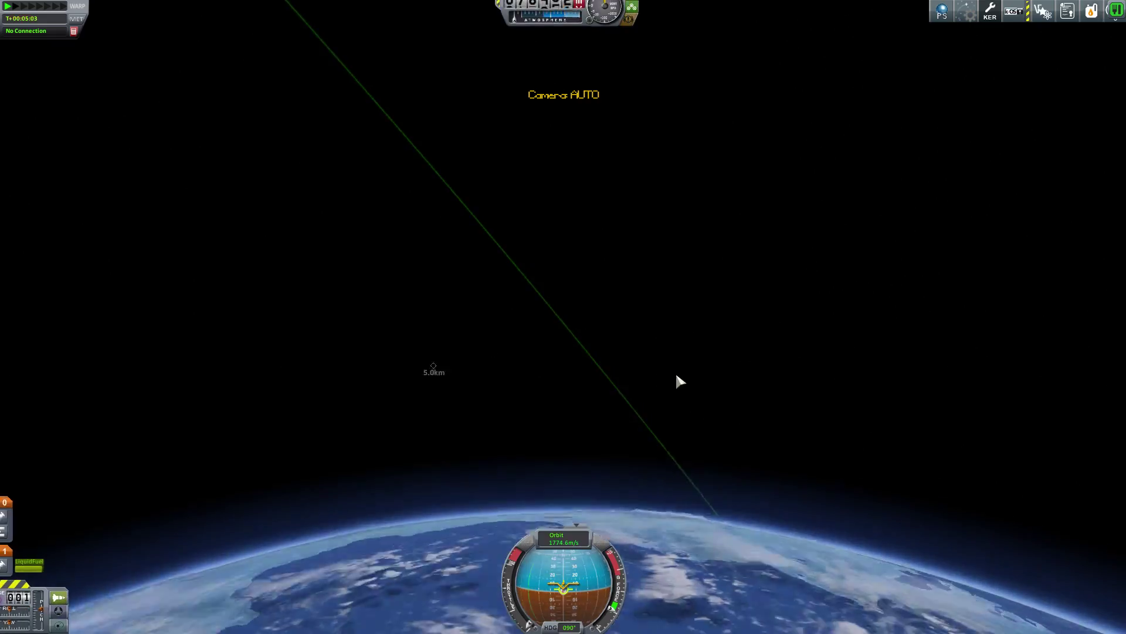
left_click_drag(803, 288, 786, 311)
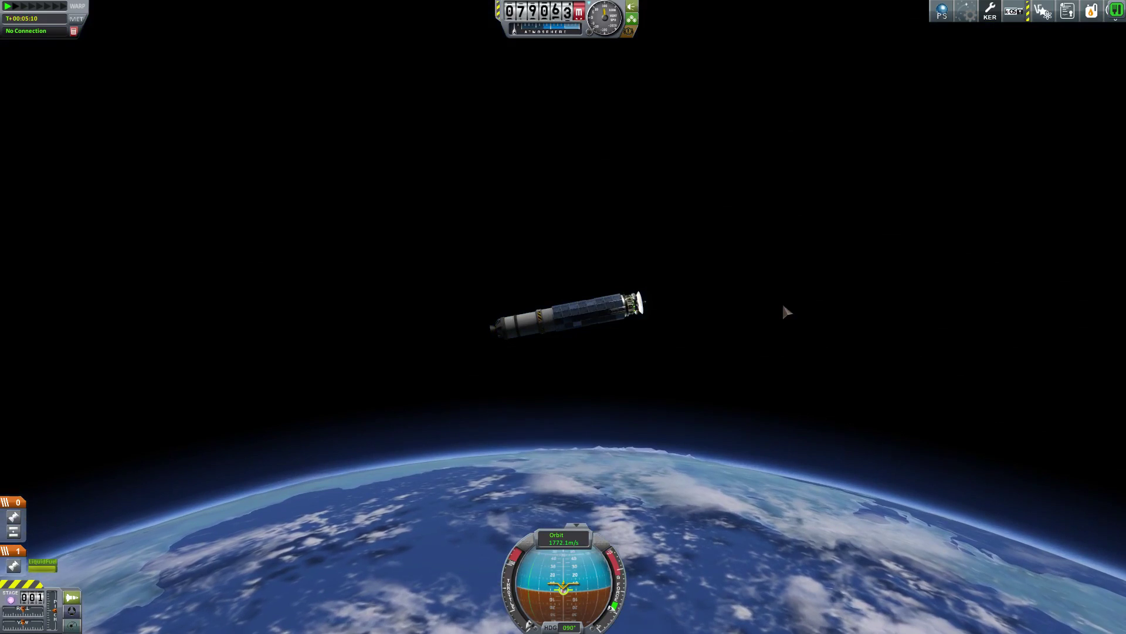
Step: Burn at apoapsis, check the orbit on the map, and cut the engine at 2,281 m/s
key("z")
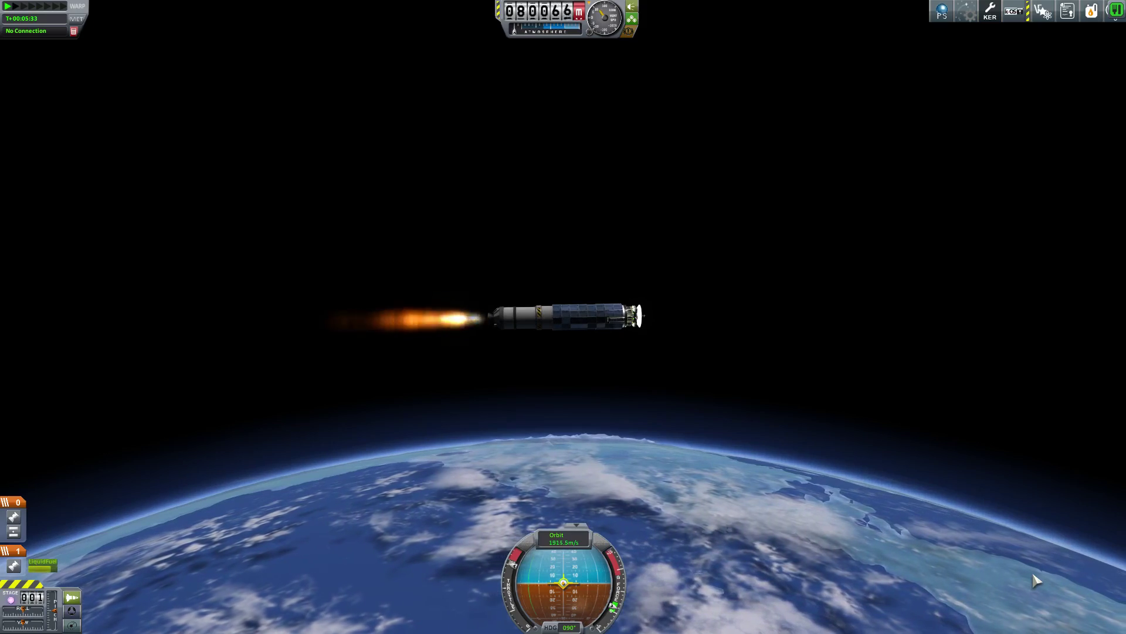
scroll(800, 471, "up", 3)
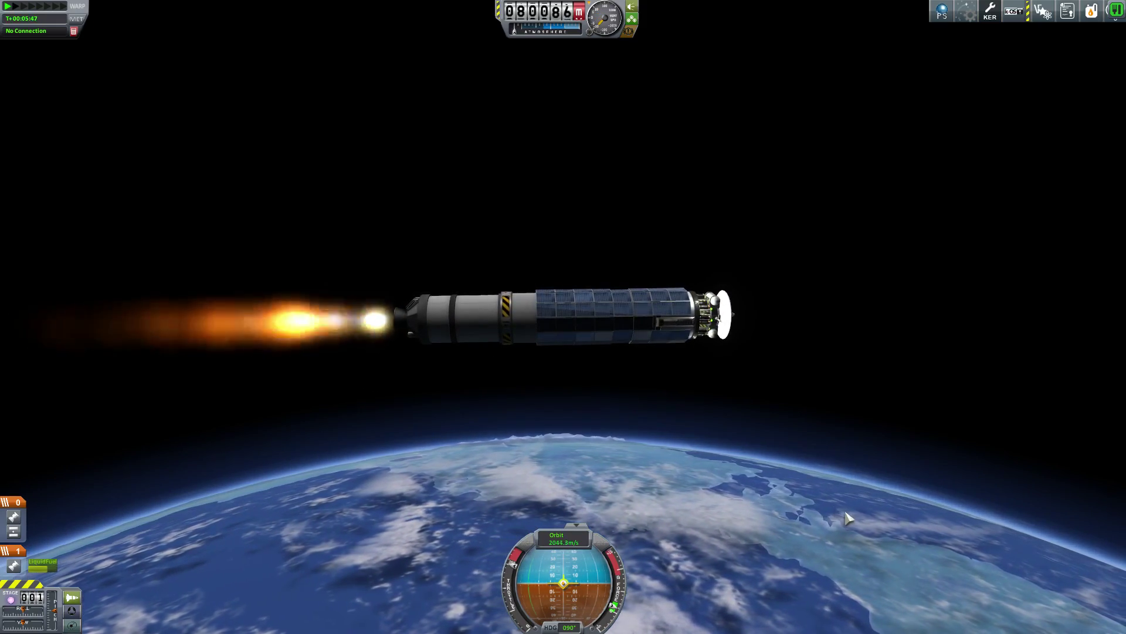
key("m")
scroll(742, 426, "down", 5)
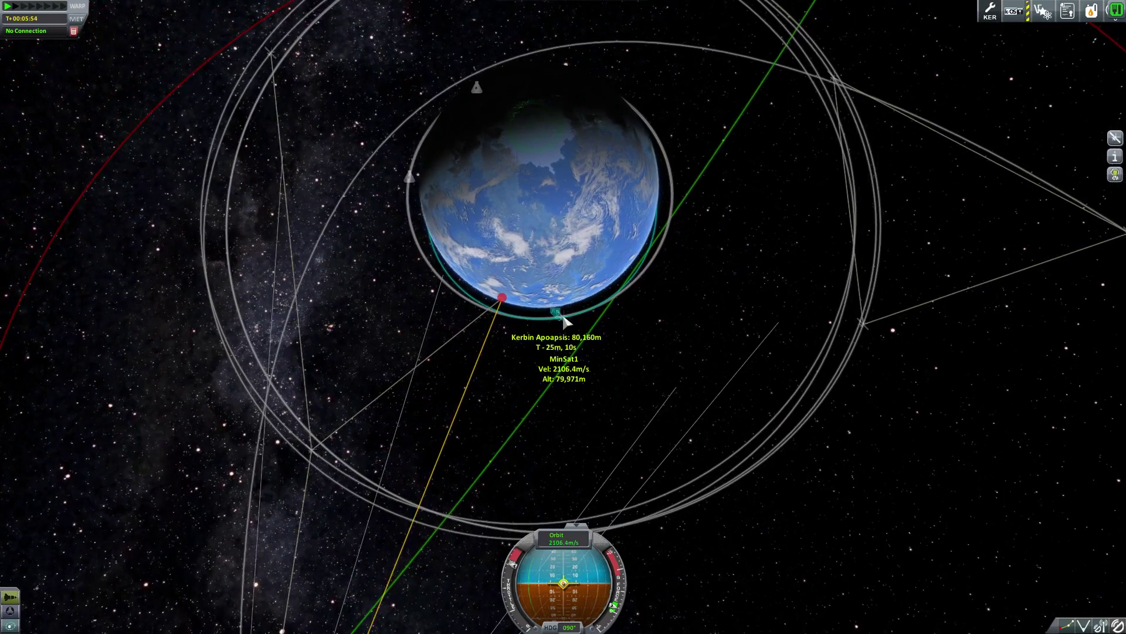
key("m")
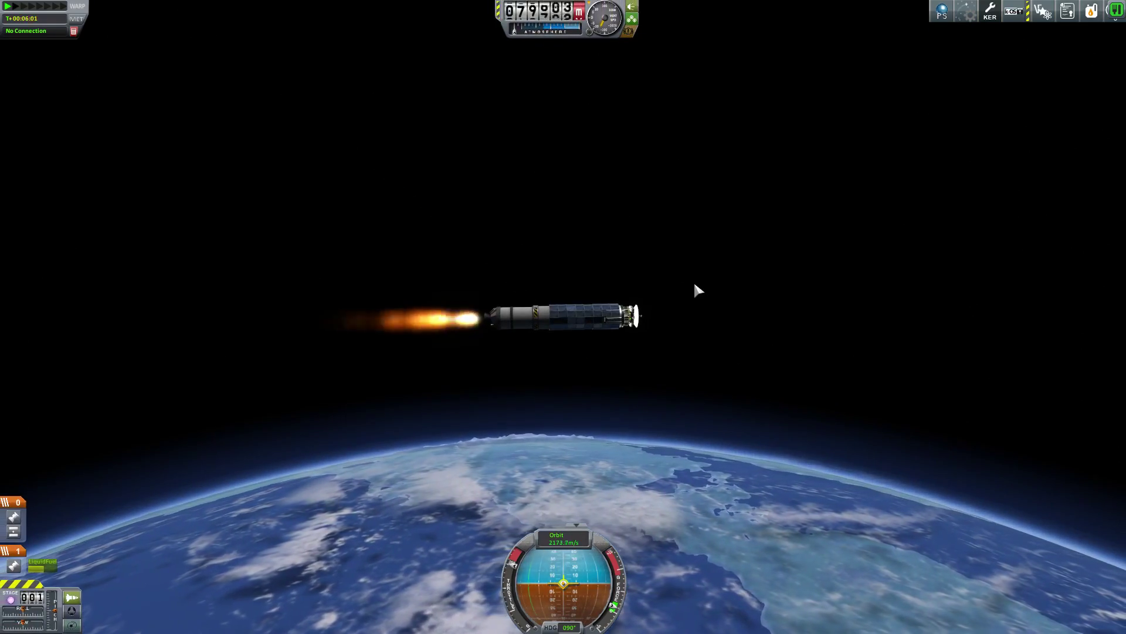
key("Left")
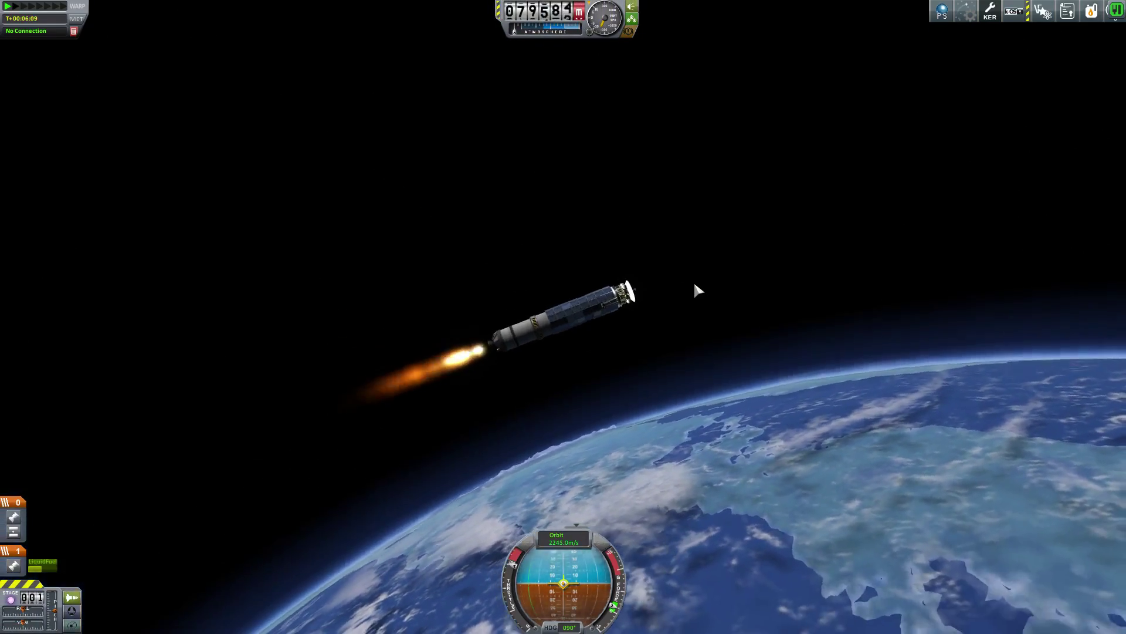
key("Up")
key("x")
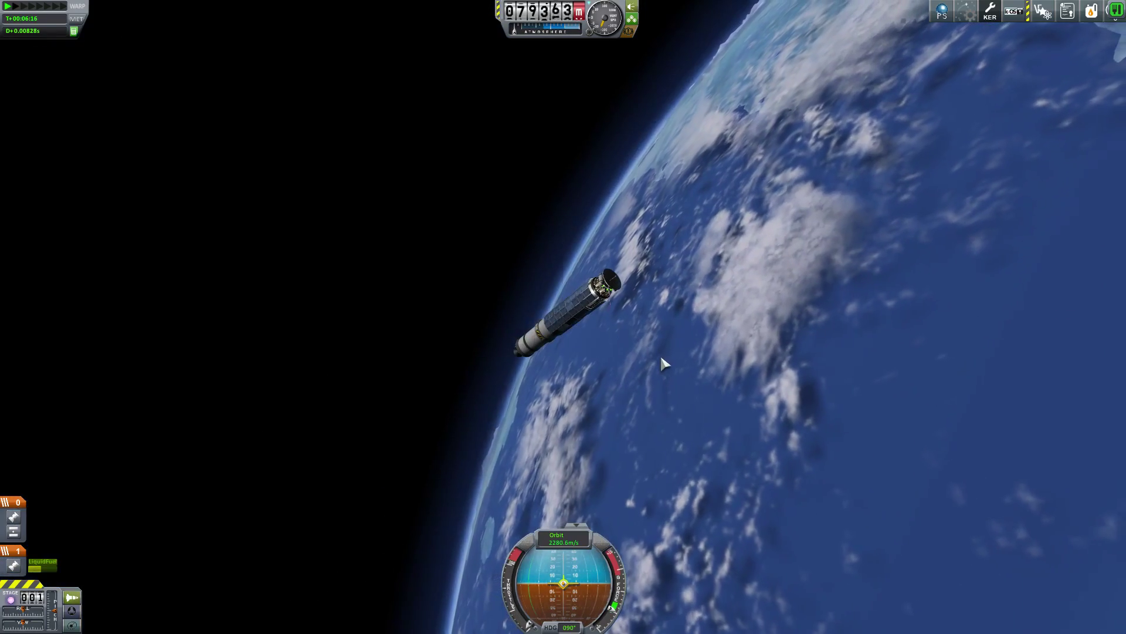
scroll(662, 353, "up", 5)
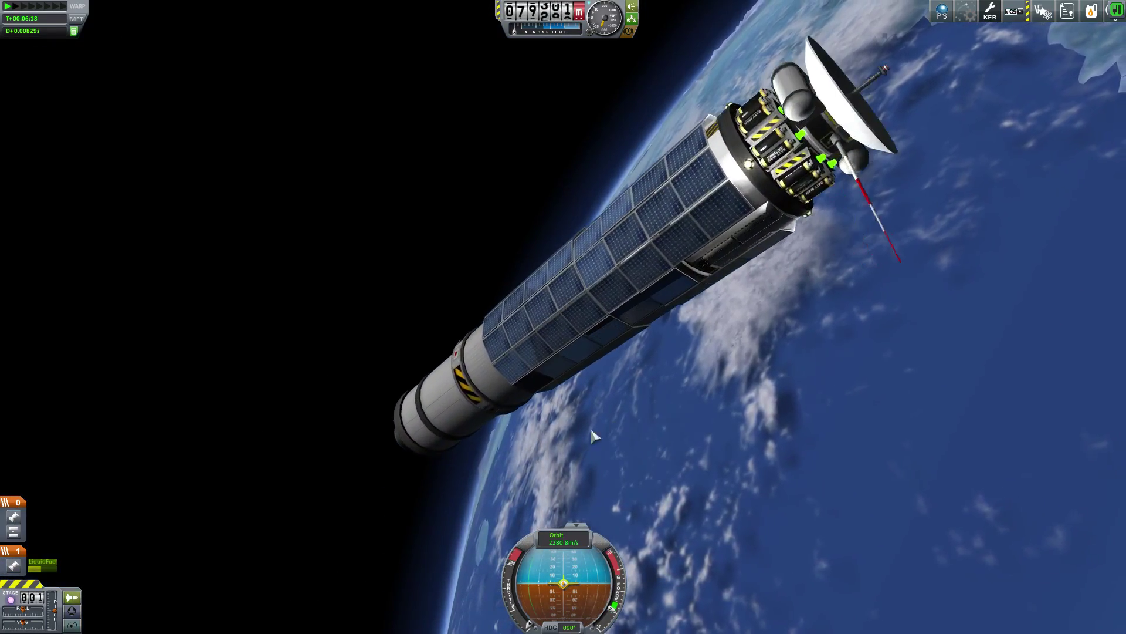
right_click(517, 378)
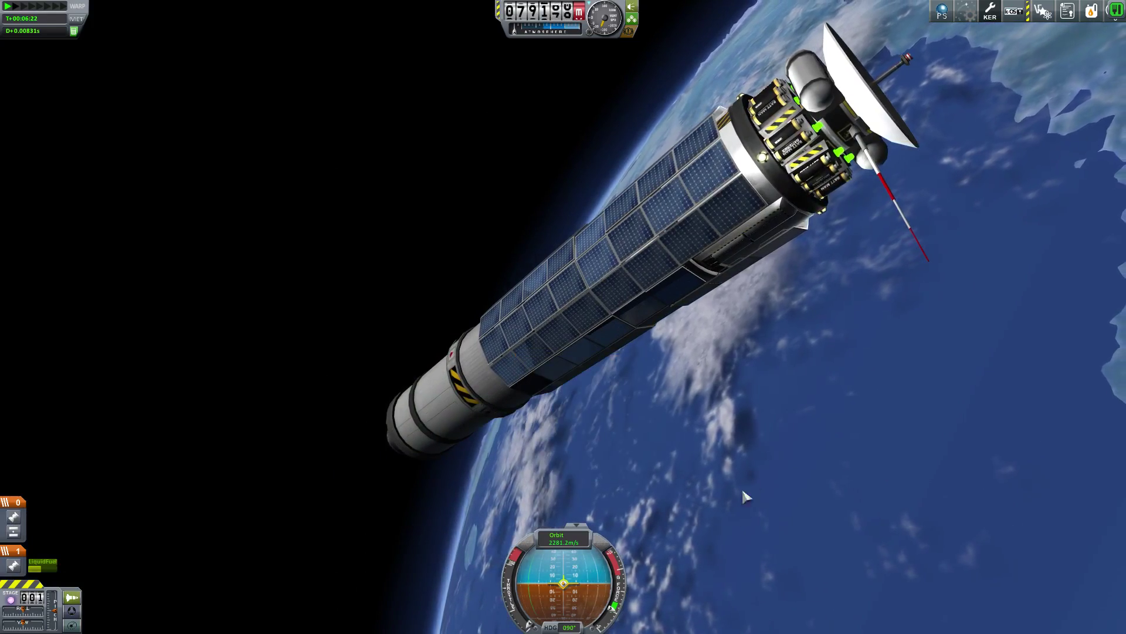
mouse_move(744, 497)
left_mouse_down()
mouse_move(616, 424)
mouse_move(530, 227)
mouse_move(449, 319)
mouse_move(558, 278)
left_mouse_up()
right_click(352, 375)
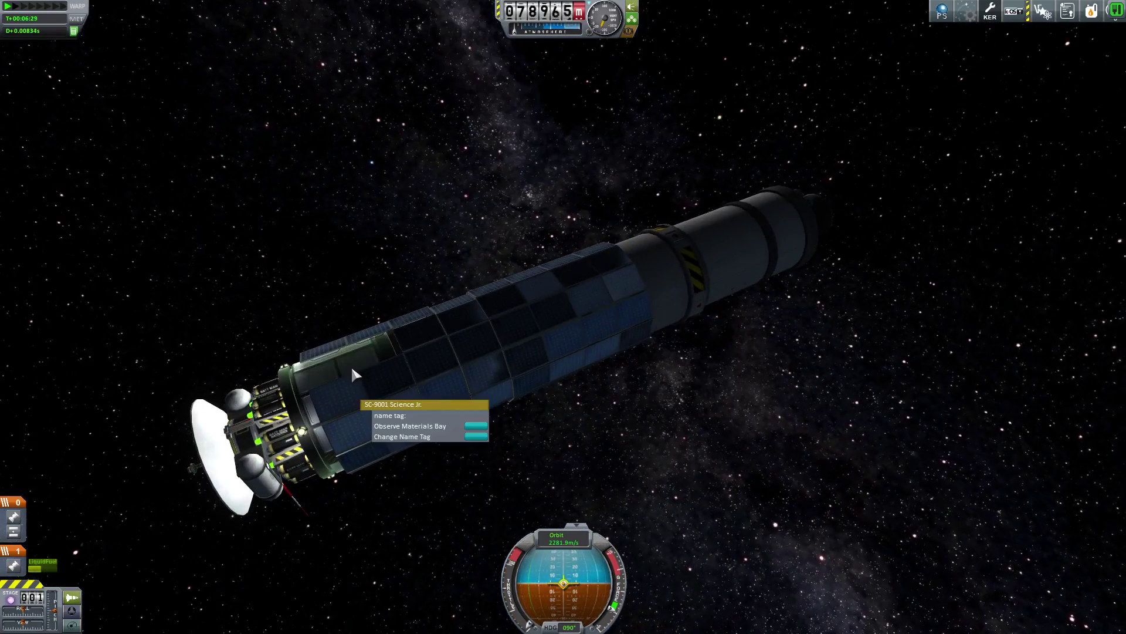
mouse_move(370, 243)
left_mouse_down()
mouse_move(577, 174)
mouse_move(262, 320)
mouse_move(458, 249)
left_mouse_up()
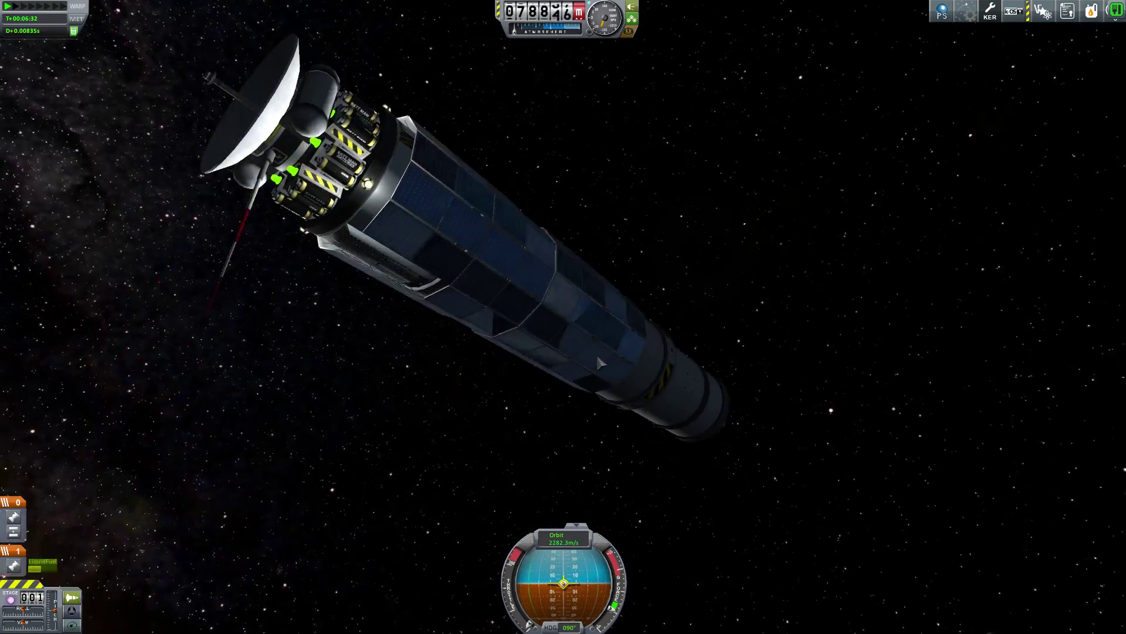
right_click(417, 231)
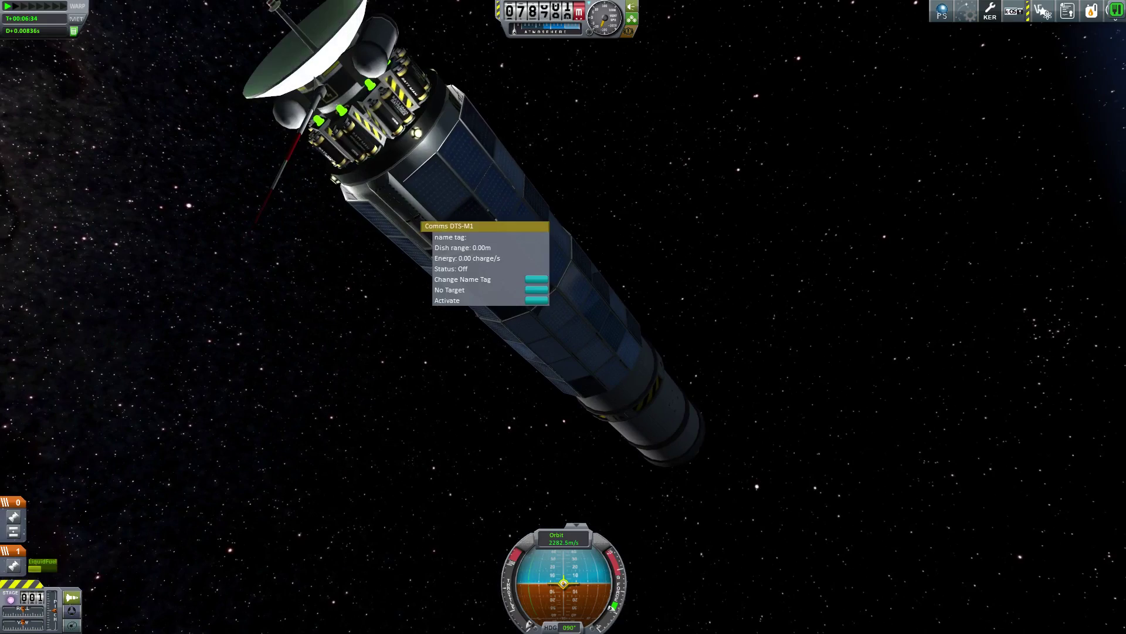
right_click(279, 66)
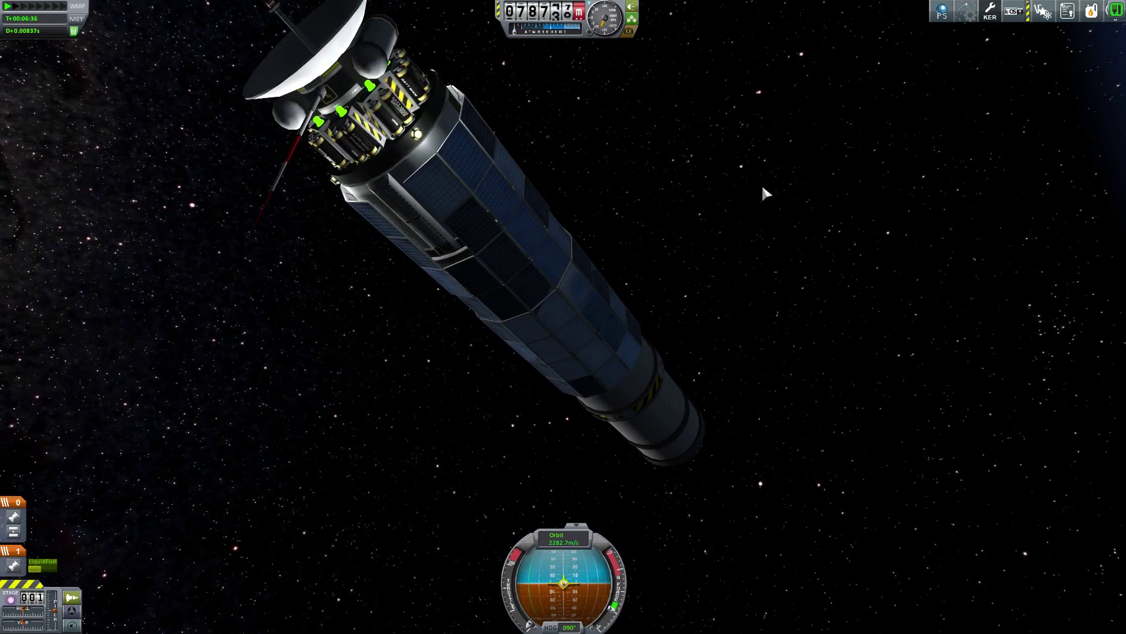
mouse_move(764, 193)
left_mouse_down()
mouse_move(608, 465)
mouse_move(769, 242)
mouse_move(818, 358)
mouse_move(623, 305)
mouse_move(842, 285)
mouse_move(993, 360)
mouse_move(892, 351)
left_mouse_up()
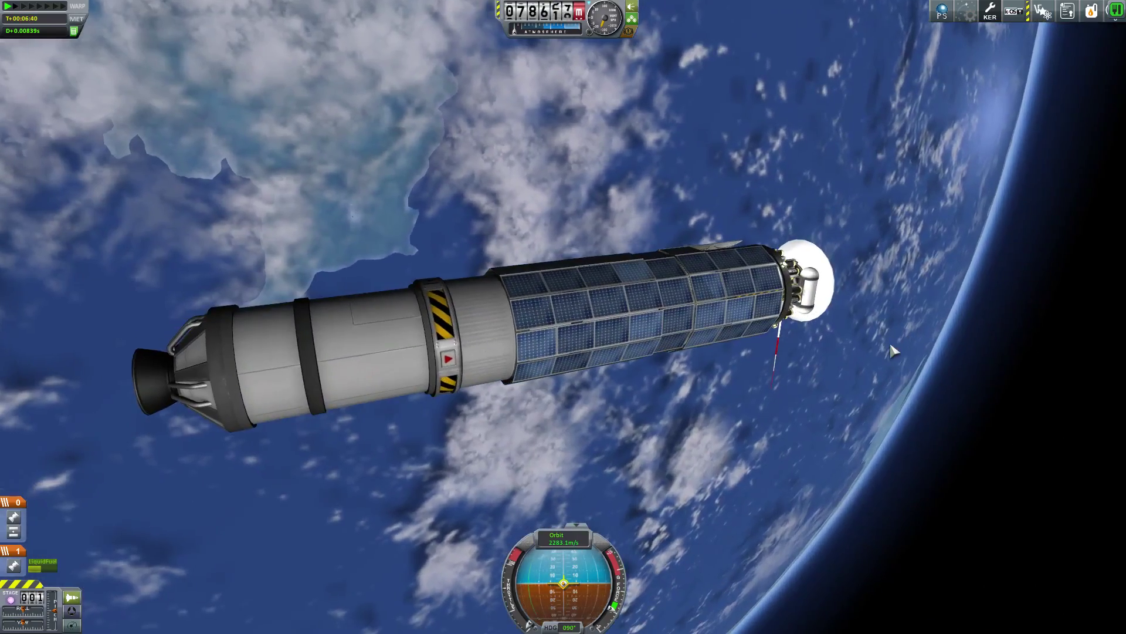
Step: Switch to the orbital map centred on MinSat1's low Kerbin orbit
key("m")
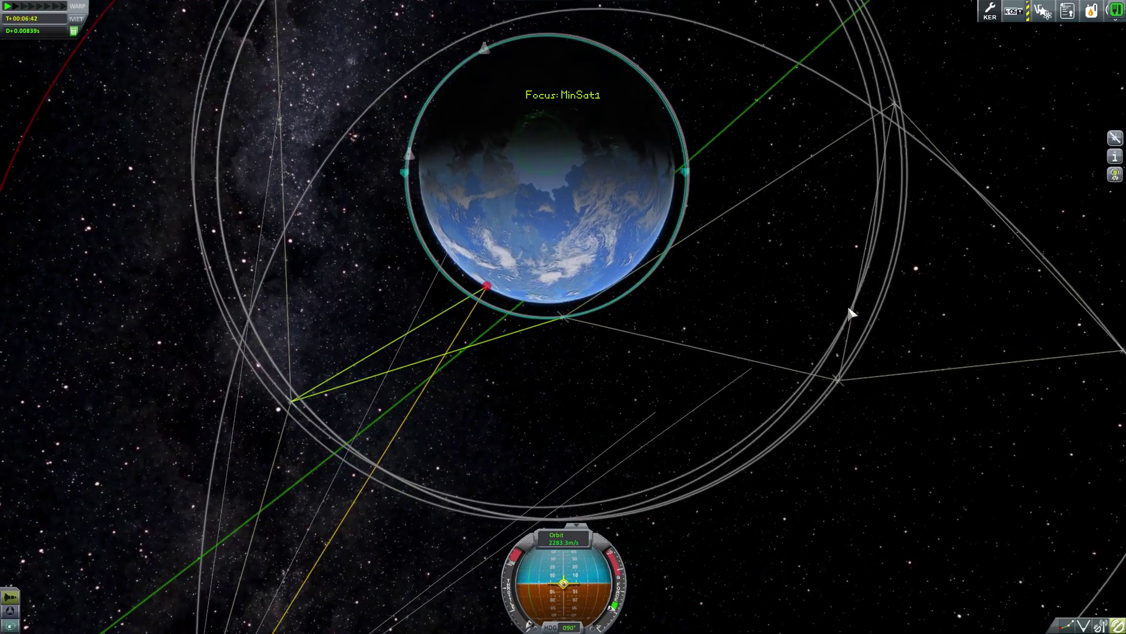
scroll(851, 313, "down", 3)
scroll(850, 313, "down", 3)
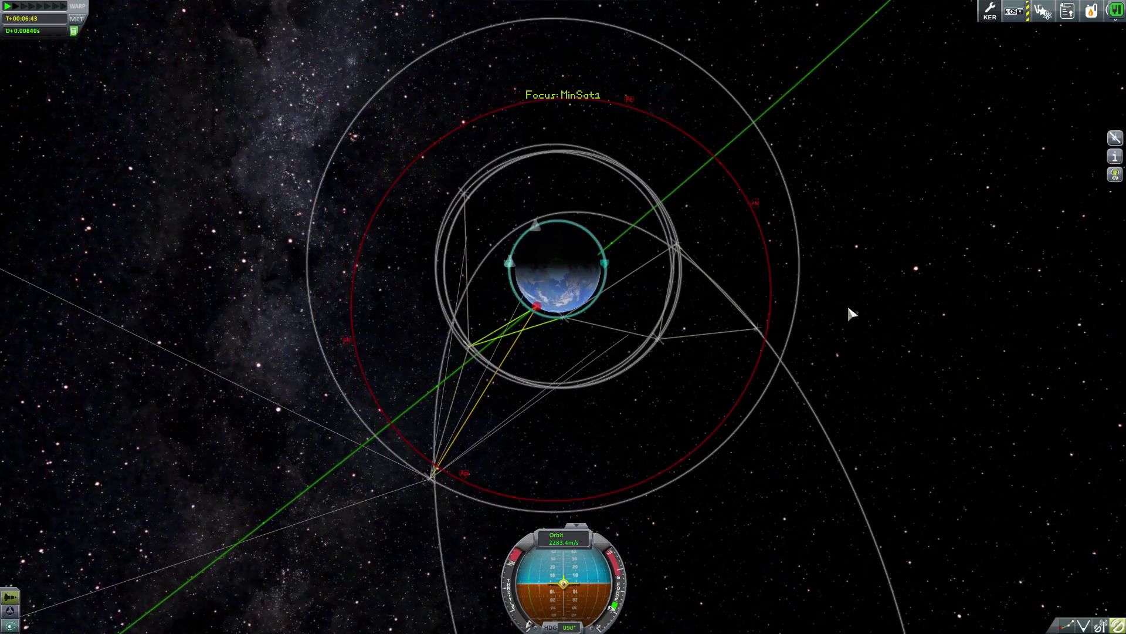
scroll(850, 312, "down", 3)
scroll(851, 313, "down", 3)
scroll(851, 312, "down", 2)
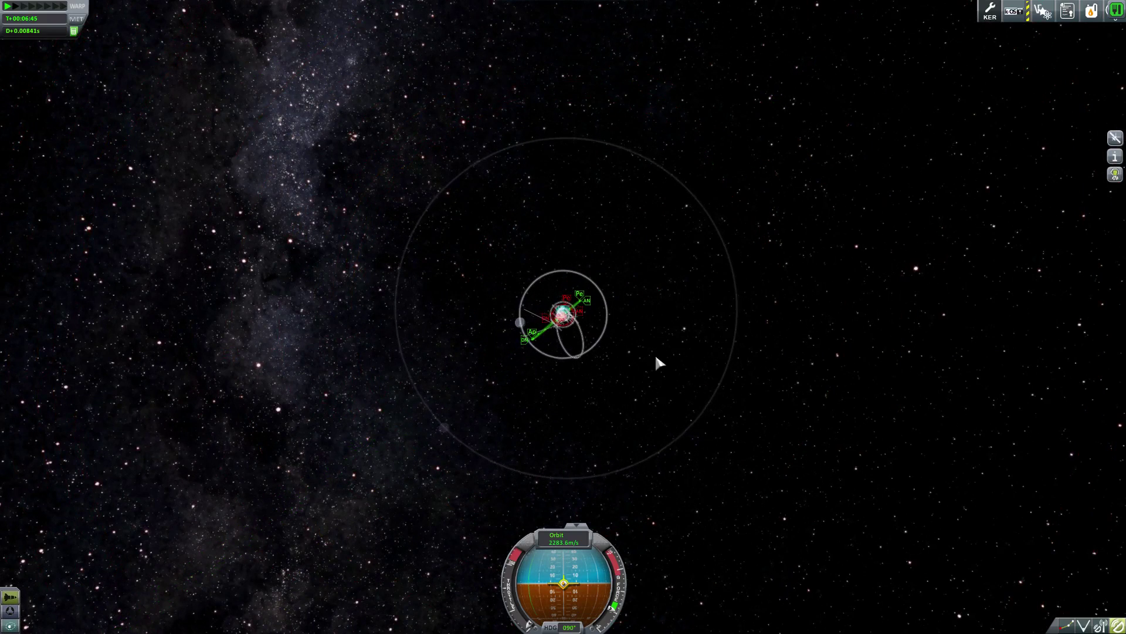